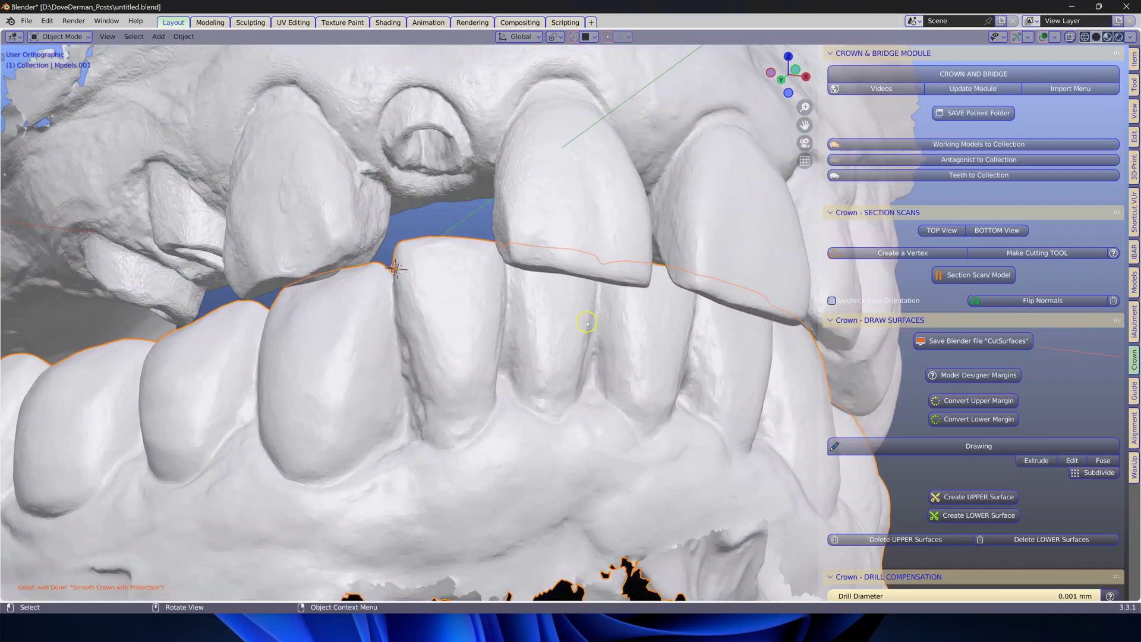
Move the upper jaw scan into the Working Models collection
middle_click_drag(587, 322, 575, 270)
left_click(601, 237)
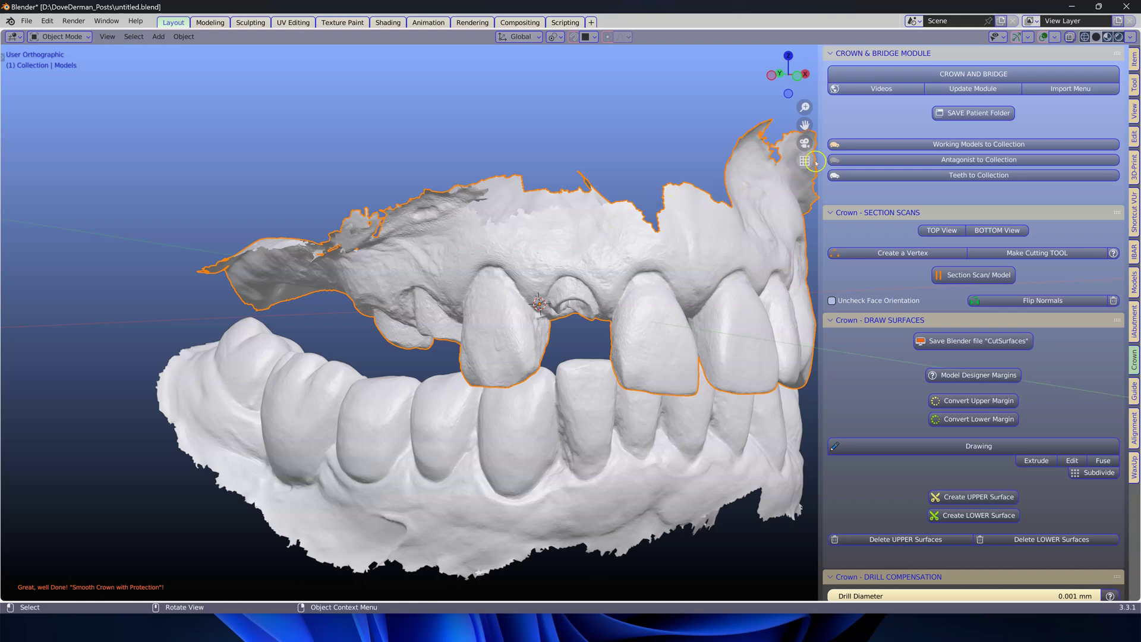
left_click(948, 144)
Put the lower jaw scan in the Antagonist collection and hide it
left_click(391, 436)
left_click(992, 160)
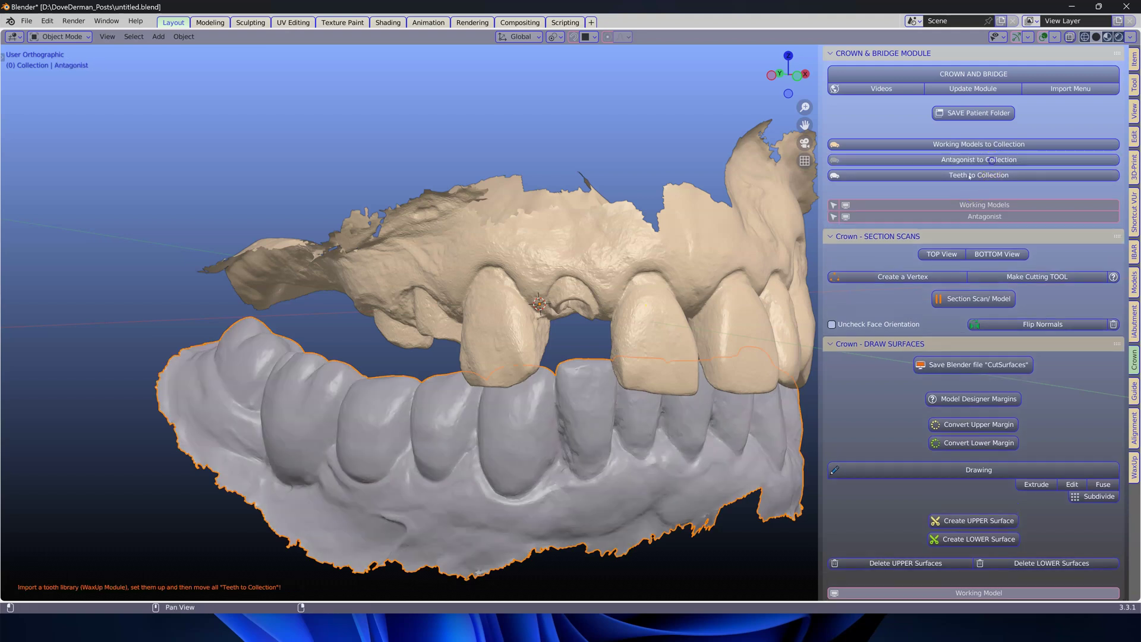
left_click(992, 215)
middle_click_drag(622, 426, 618, 438)
Zoom into the upper scan's tooth socket, set the 3D cursor there, and start margin Drawing
scroll(474, 502, "up", 6)
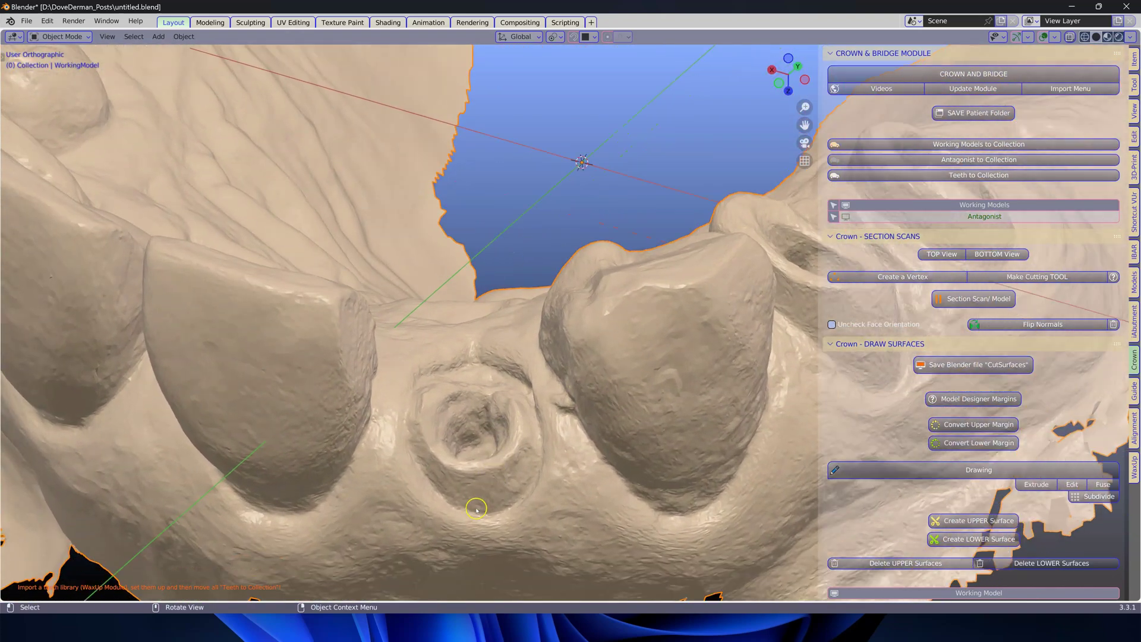
scroll(501, 498, "up", 2)
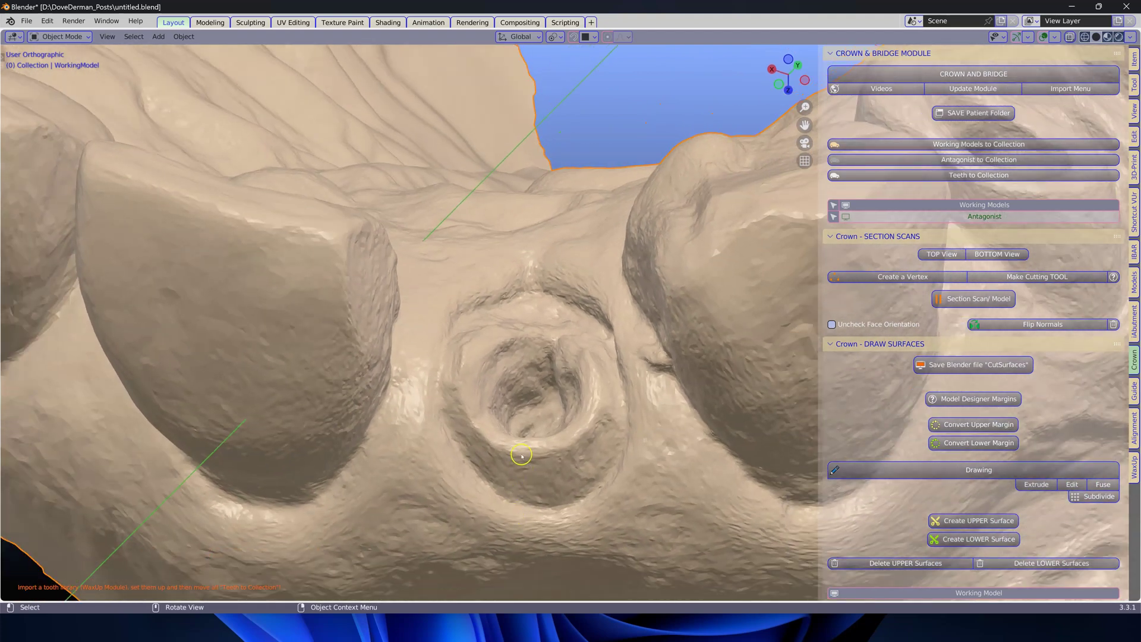
right_click(522, 455, "shift")
left_click(975, 470)
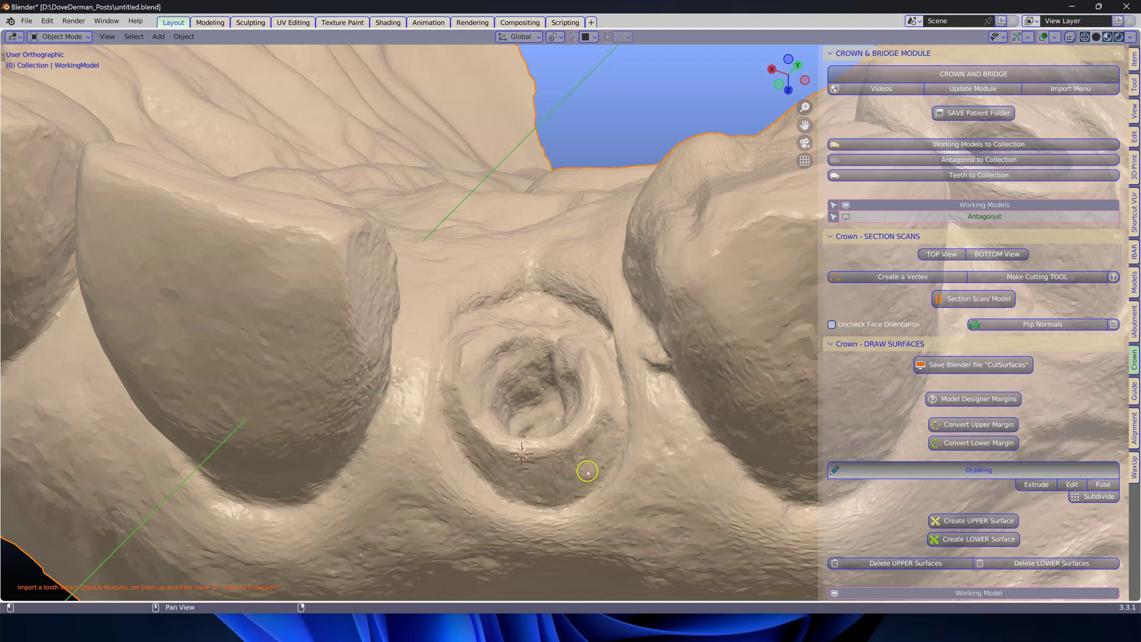
Start a new margin object and place the first points along the socket edge
left_click(524, 453)
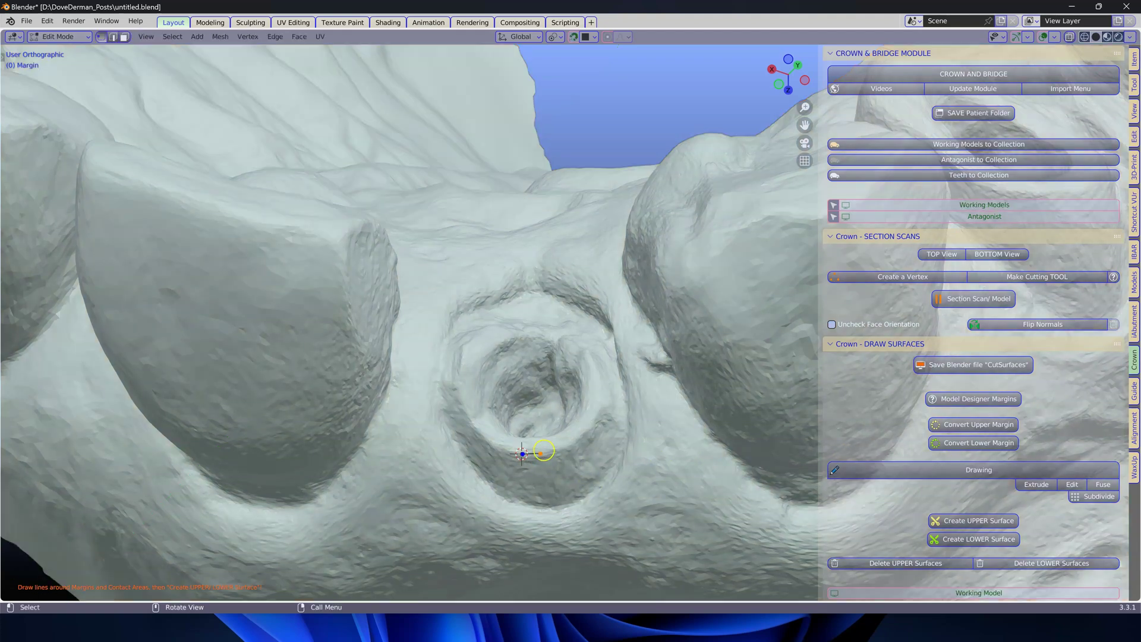
left_click(1037, 484)
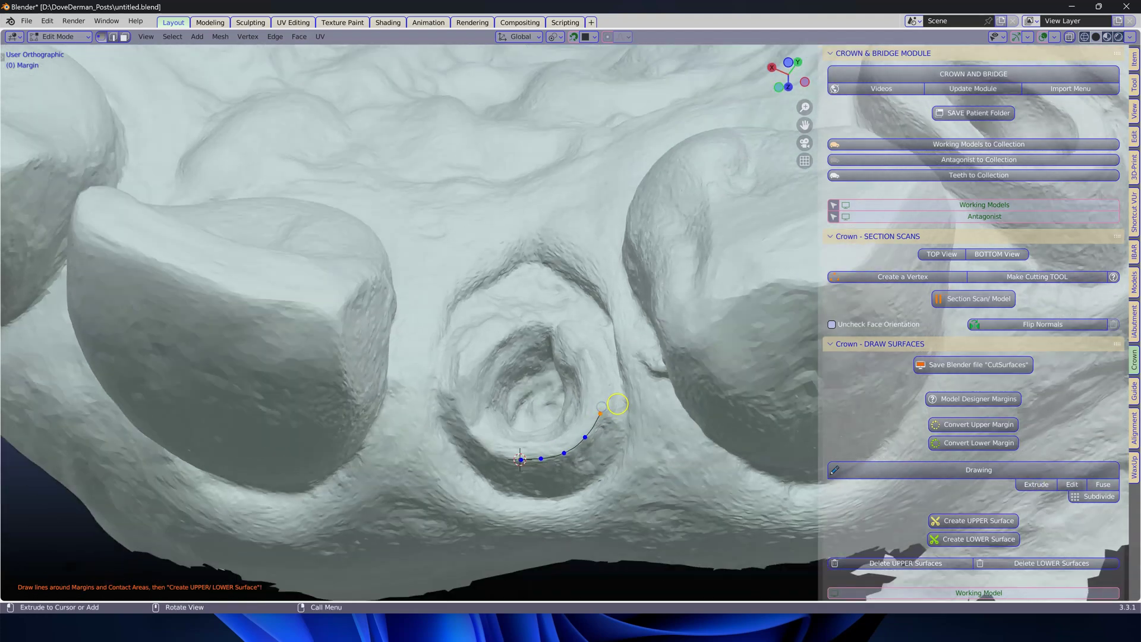
scroll(603, 407, "up", 2)
left_click(603, 403)
scroll(591, 381, "down", 3)
left_click(591, 385)
scroll(590, 381, "up", 4)
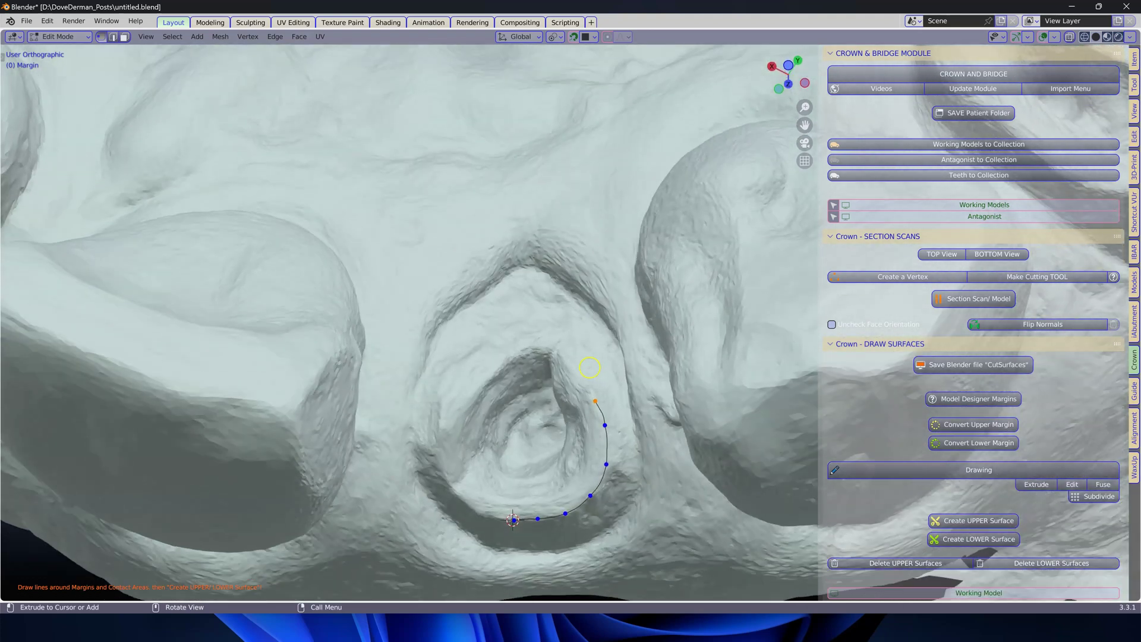
scroll(589, 360, "up", 2)
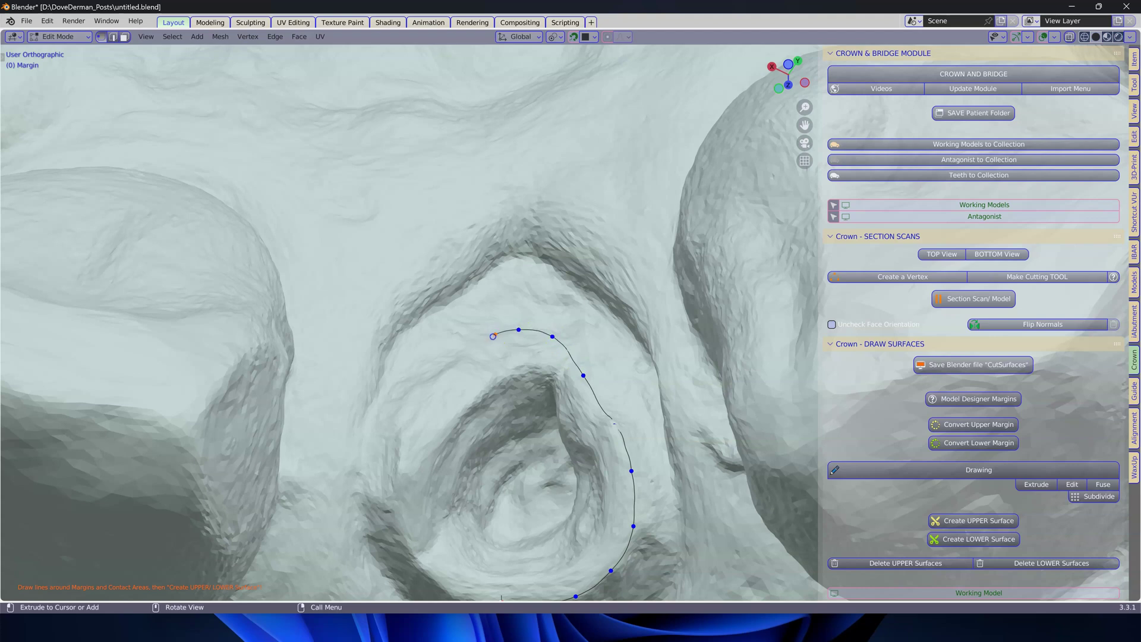
Add margin points down the socket's left side, close the loop, and create the upper surface
left_click(392, 451)
left_click(395, 499)
left_click(400, 541)
scroll(422, 561, "down", 1)
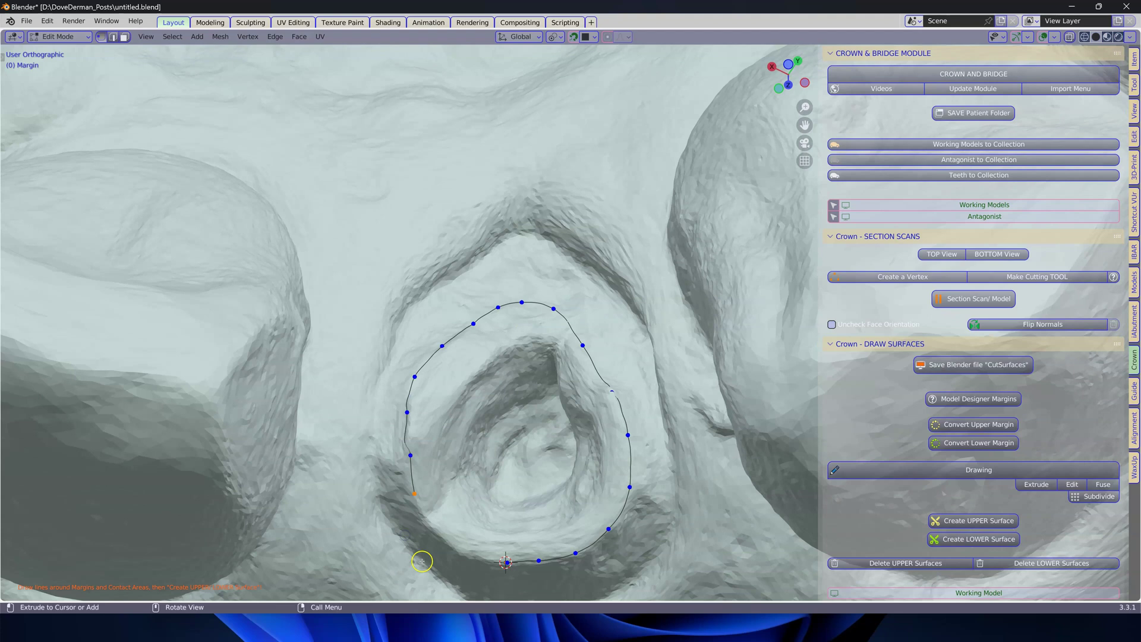
middle_click_drag(422, 561, 424, 547, "shift")
left_click(478, 543)
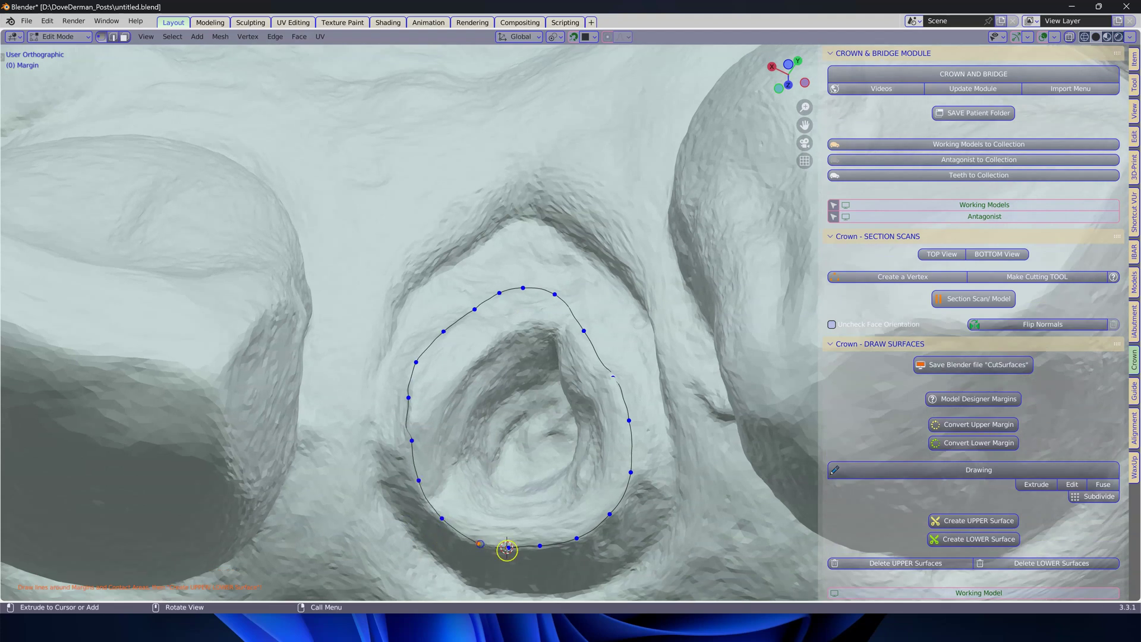
left_click(947, 523)
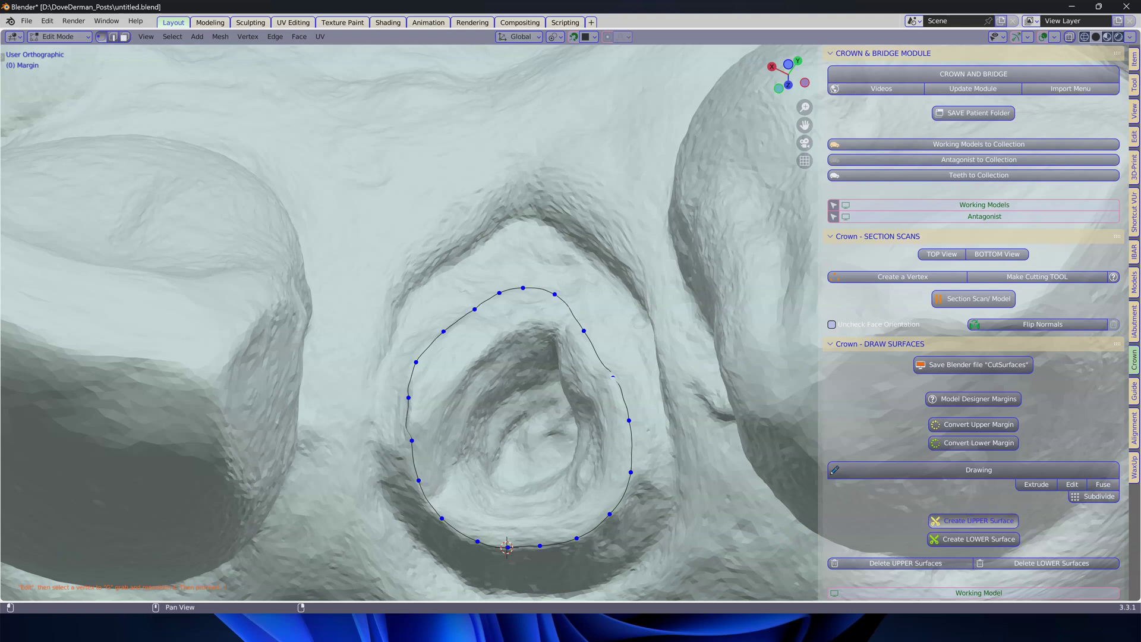
middle_click_drag(620, 403, 581, 425)
Draw the margin on the next tooth, reposition a margin point with G, and create its surface
left_click(620, 403)
scroll(619, 392, "up", 5)
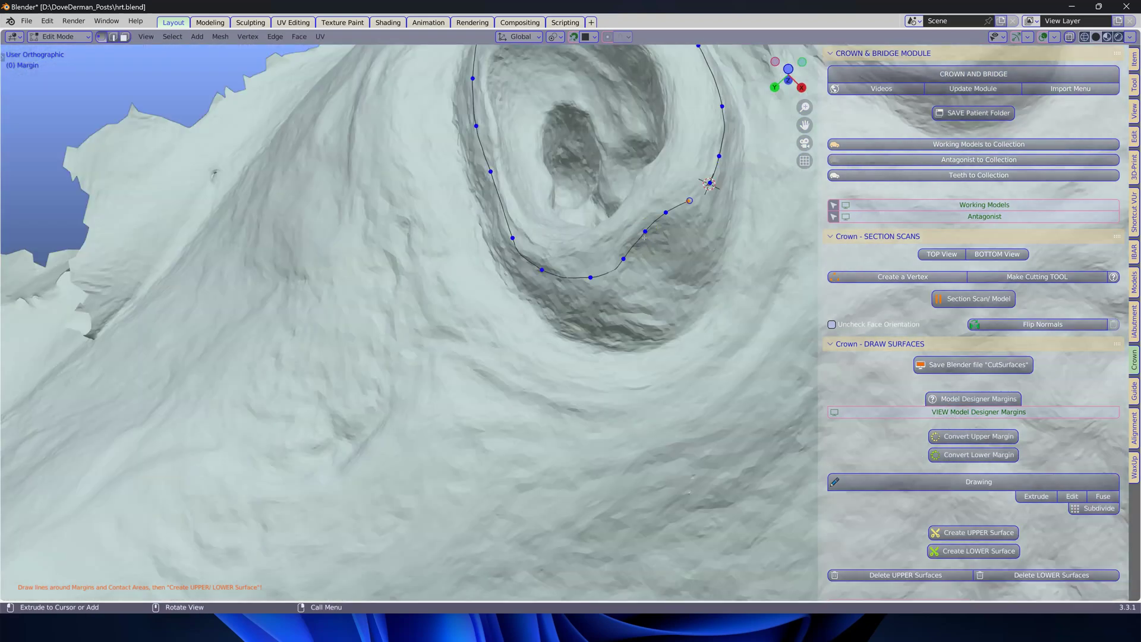
key("g")
left_click(581, 445)
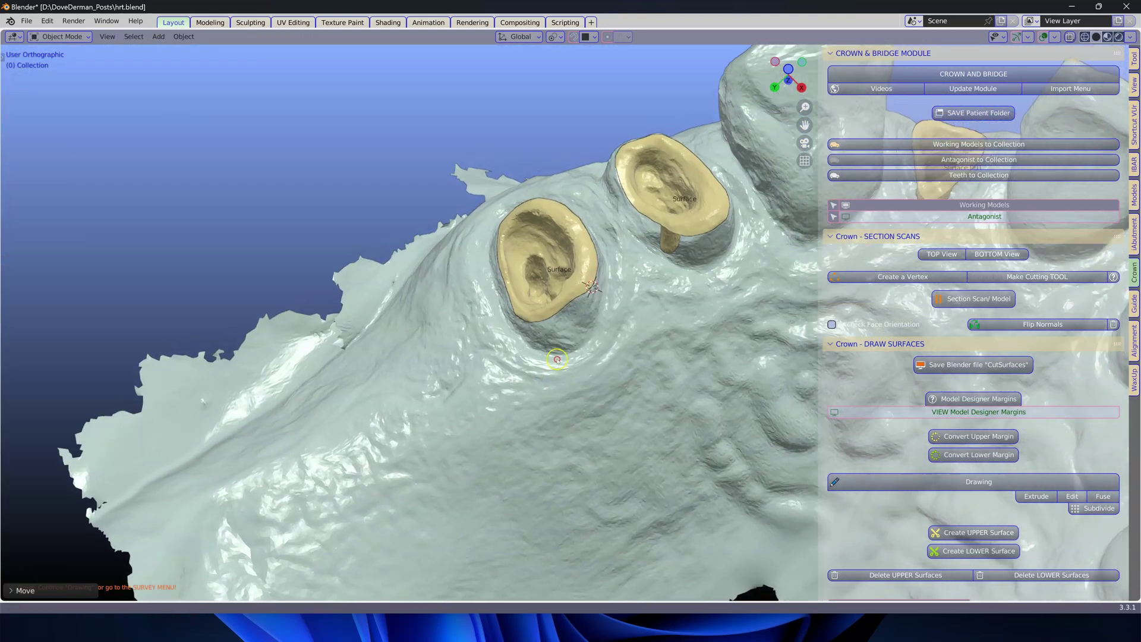
middle_click_drag(452, 357, 475, 327)
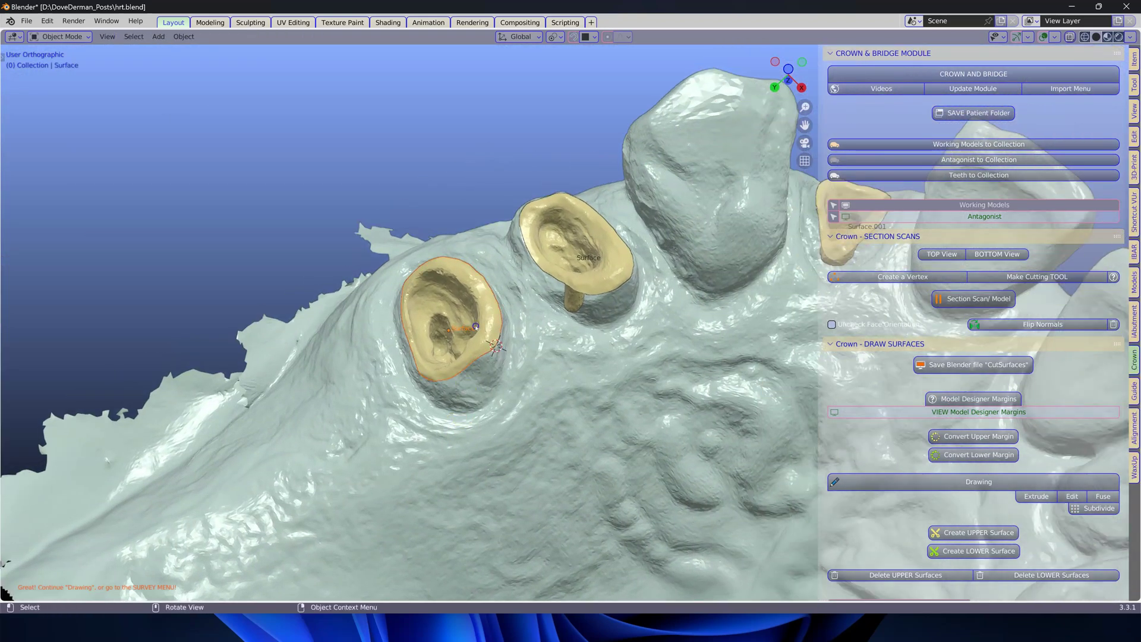
Survey the upper surfaces and tilt them to X 9.83°, Y -9.69°, Z -0.836°
scroll(475, 327, "up", 3)
scroll(889, 514, "down", 10)
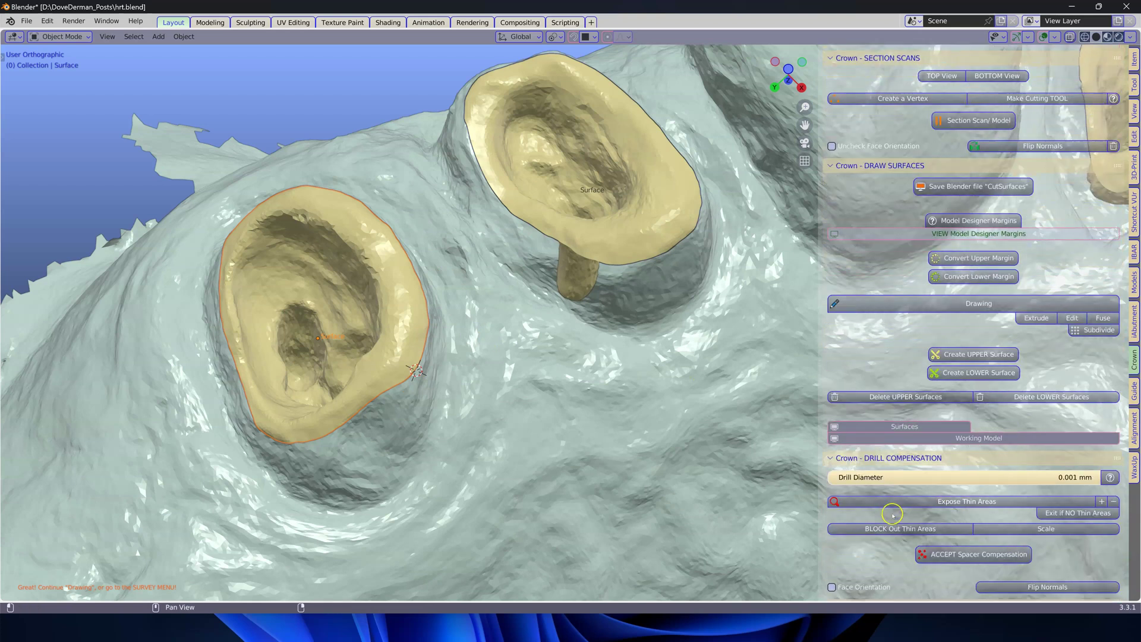
scroll(889, 515, "down", 5)
left_click(890, 449)
left_click_drag(518, 378, 532, 362)
scroll(522, 416, "up", 4)
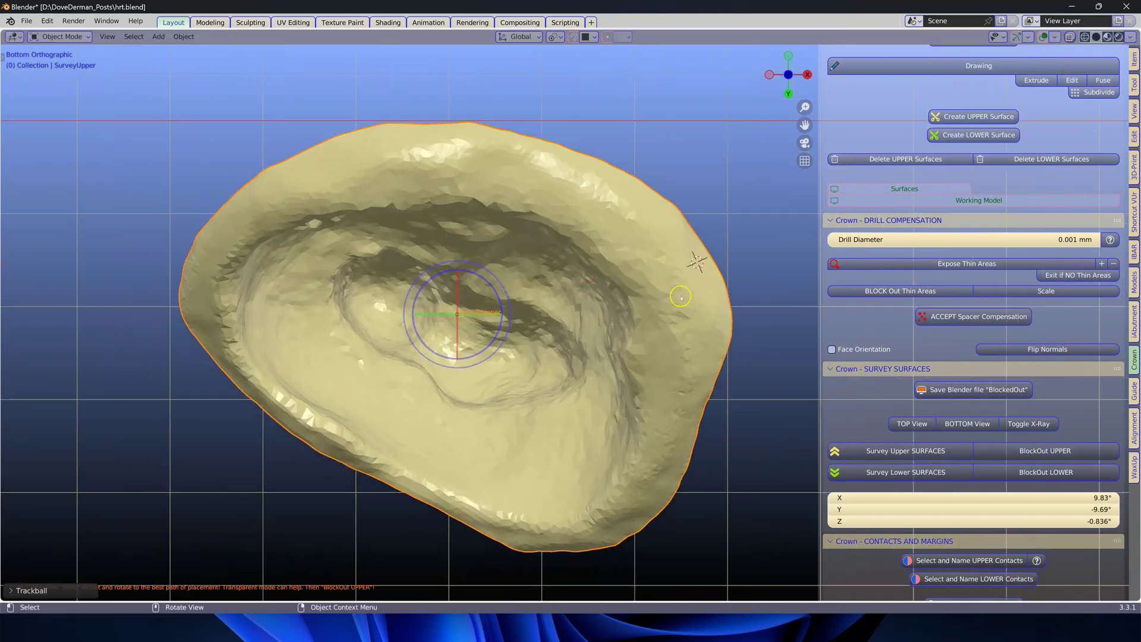
Check undercuts in X-Ray, then block out the upper surface into blue surveyed abutments
left_click(1039, 425)
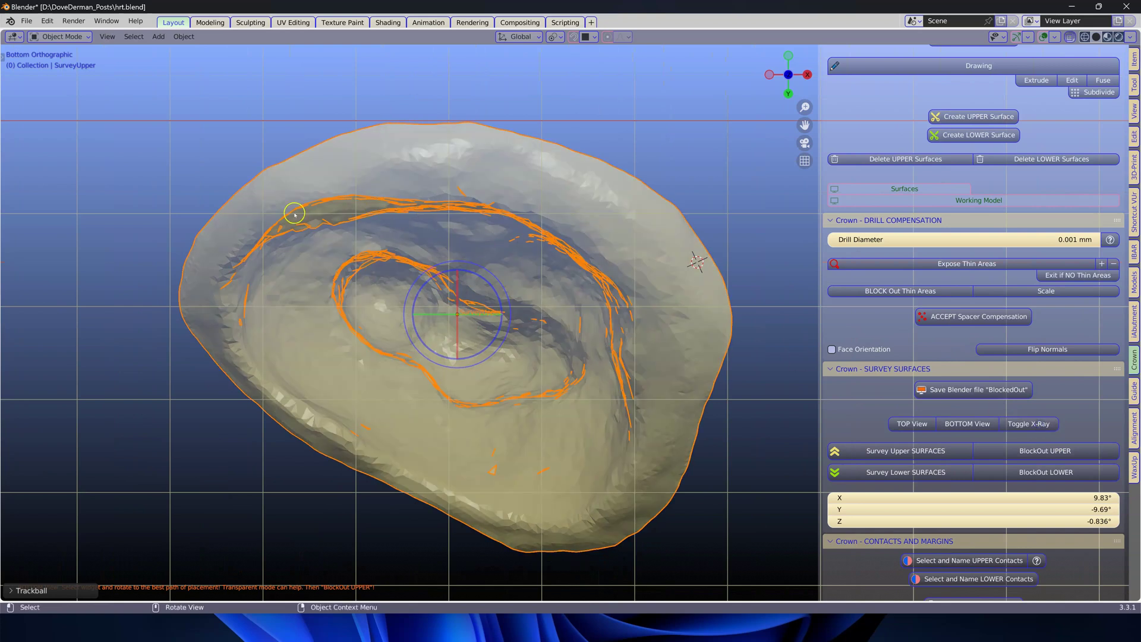
left_click(1043, 425)
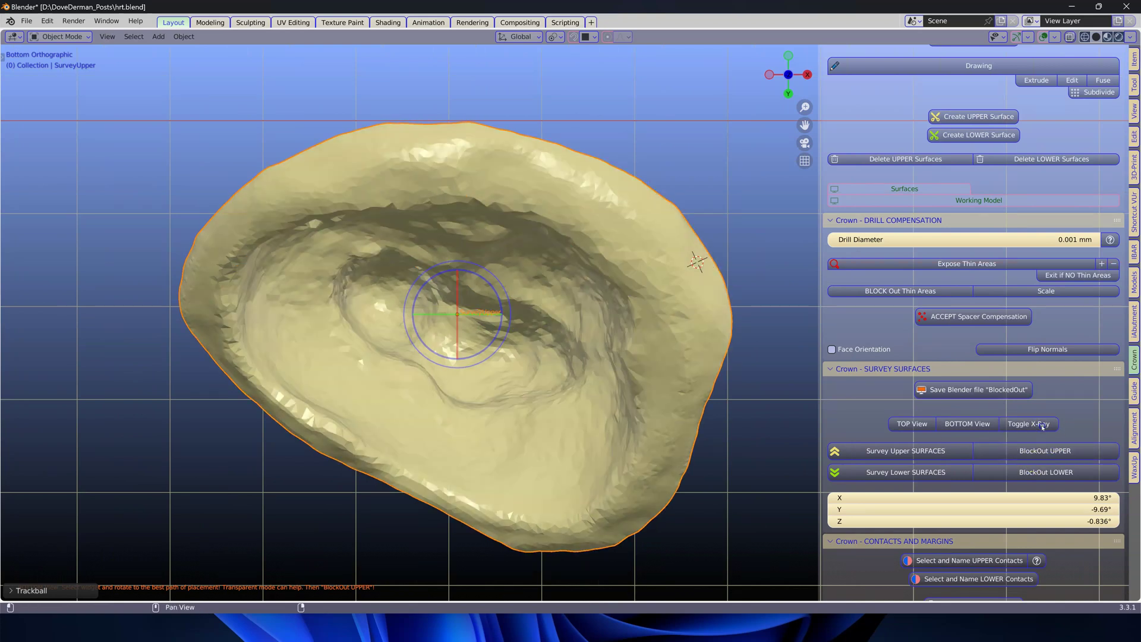
left_click(1044, 452)
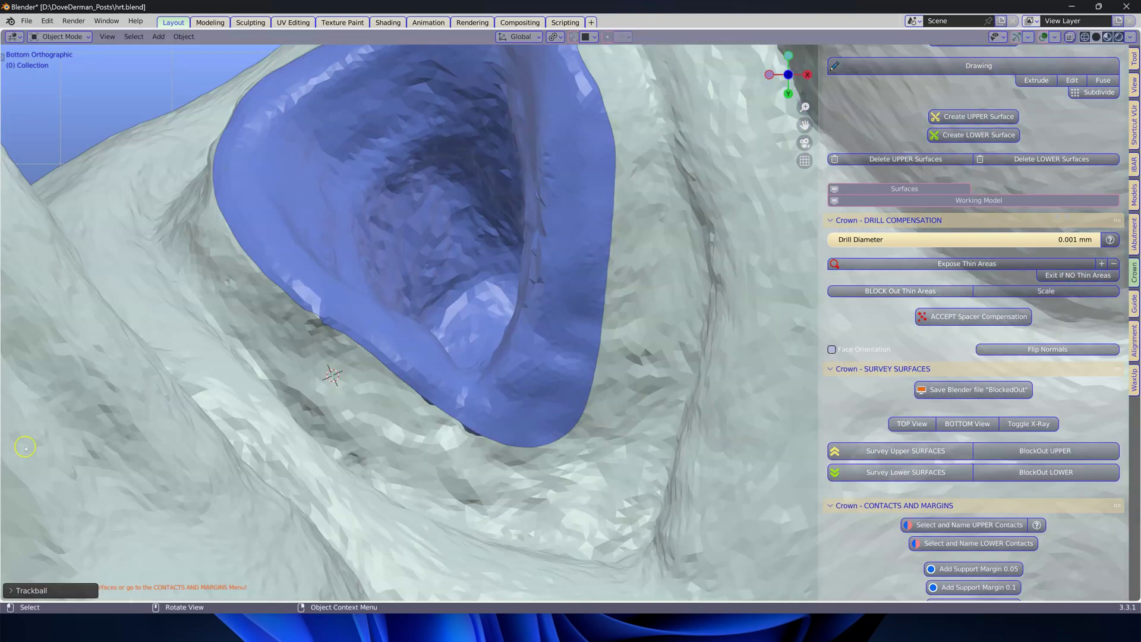
scroll(1018, 412, "down", 6)
scroll(553, 405, "down", 8)
middle_click_drag(552, 404, 469, 363)
left_click(463, 366)
Add a 0.05 support margin to the three abutments
left_click(425, 397)
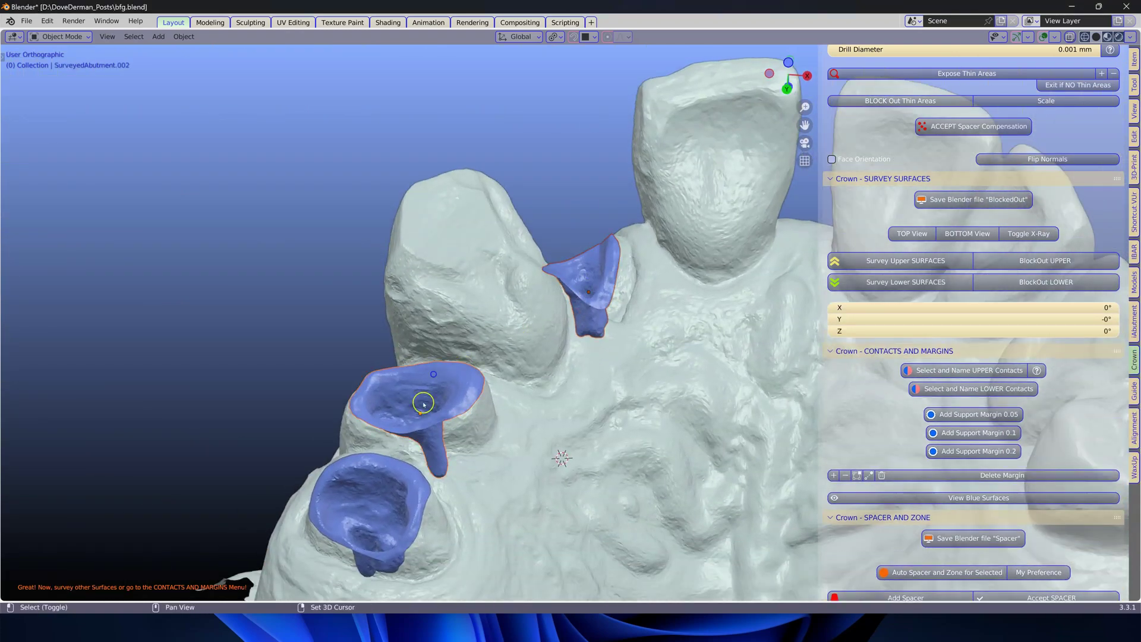
left_click(385, 485, "shift")
scroll(955, 397, "down", 3)
left_click(990, 343)
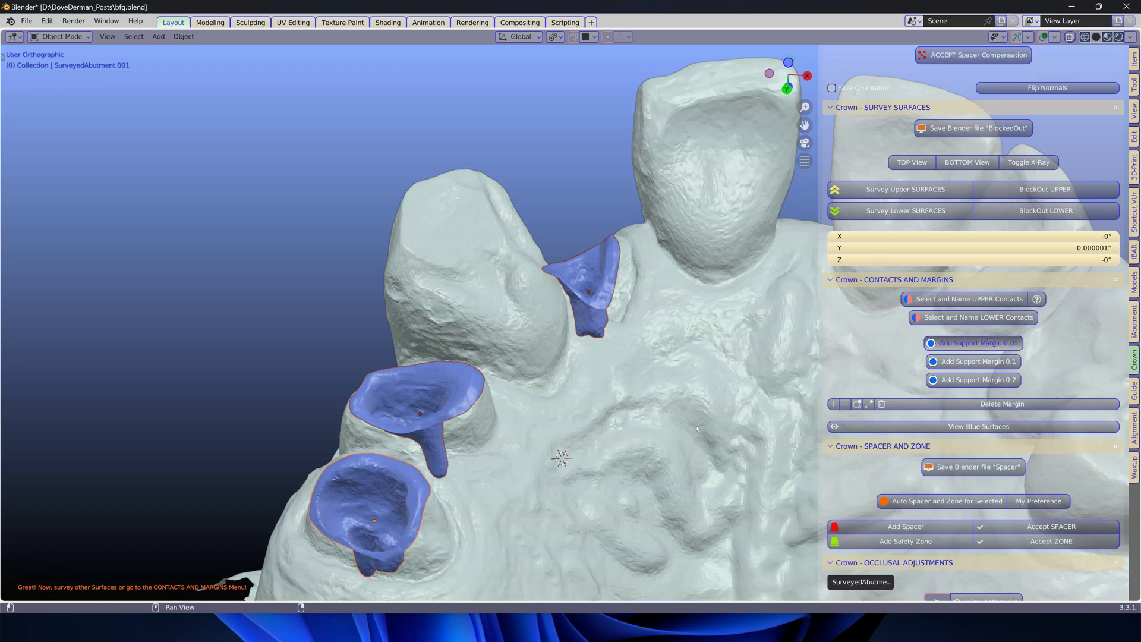
Generate automatic spacer and safety zone layers for all three margined abutments
left_click(578, 453)
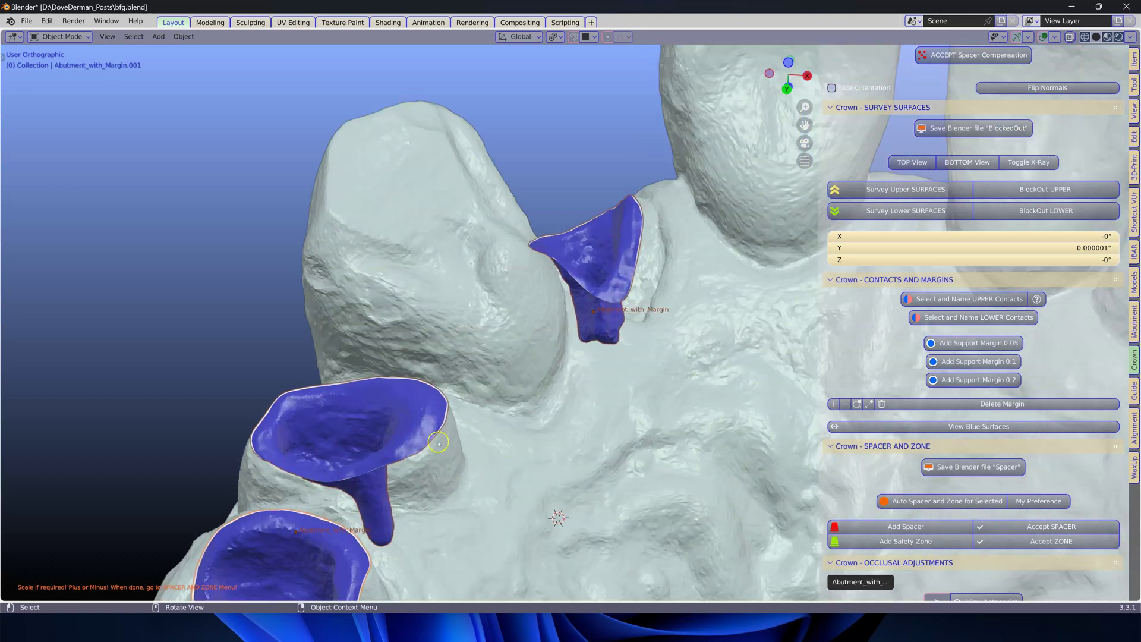
left_click(586, 293)
left_click(413, 454, "shift")
left_click(413, 520, "shift")
scroll(939, 506, "down", 3)
left_click(905, 423)
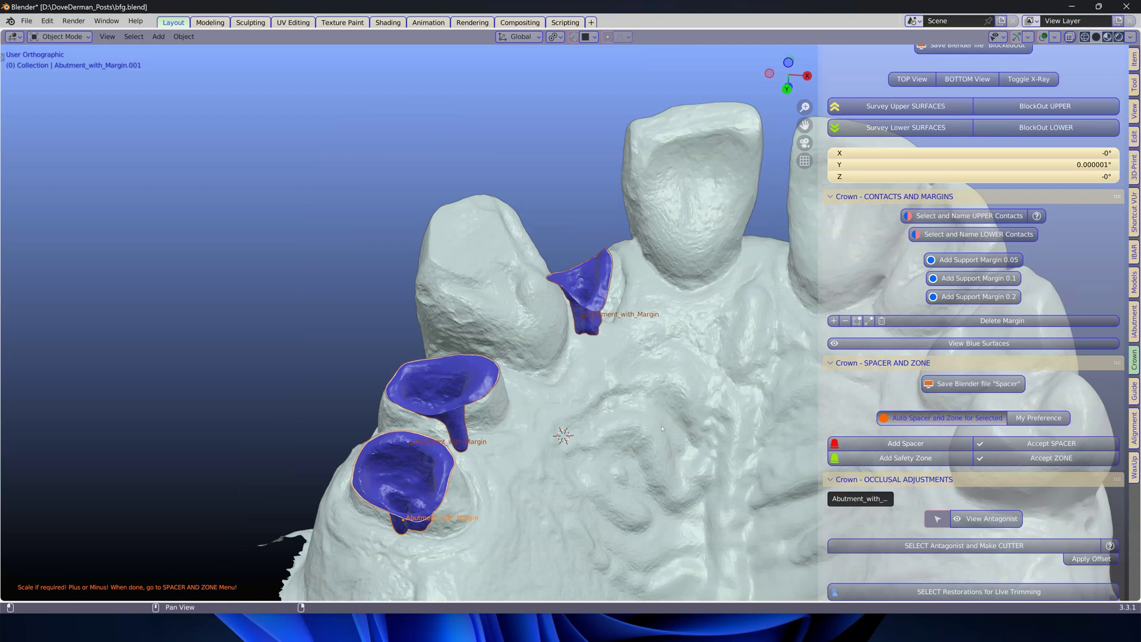
Select the three abutments' safety zones
middle_click_drag(661, 429, 659, 433)
left_click(419, 458)
left_click(435, 391, "shift")
left_click(585, 274, "shift")
scroll(930, 533, "down", 8)
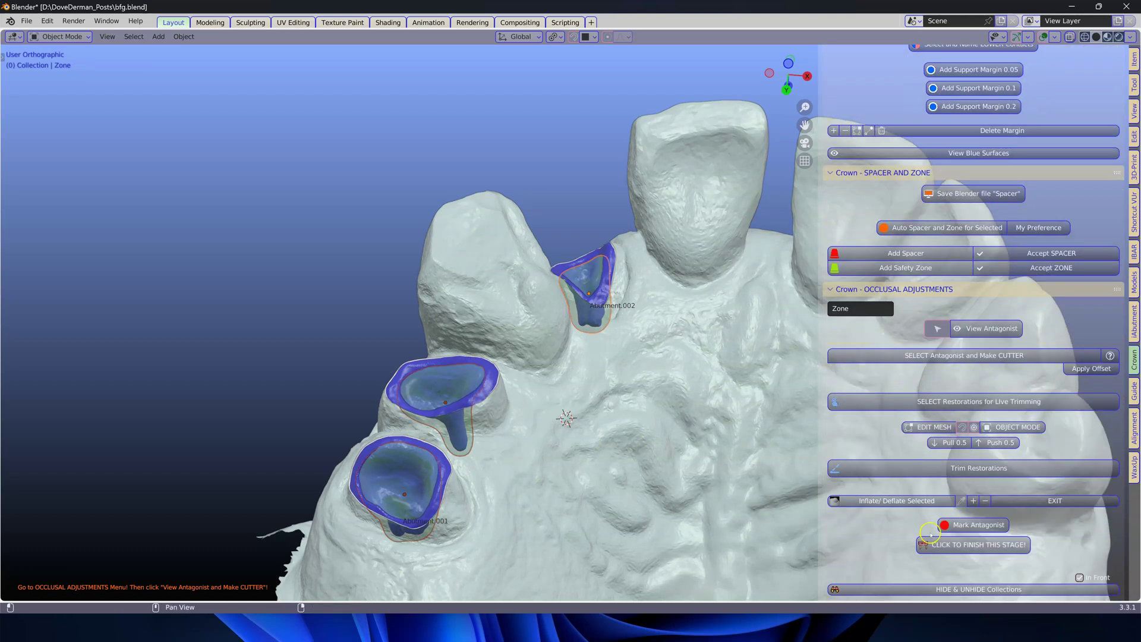
scroll(930, 533, "down", 3)
scroll(906, 549, "down", 6)
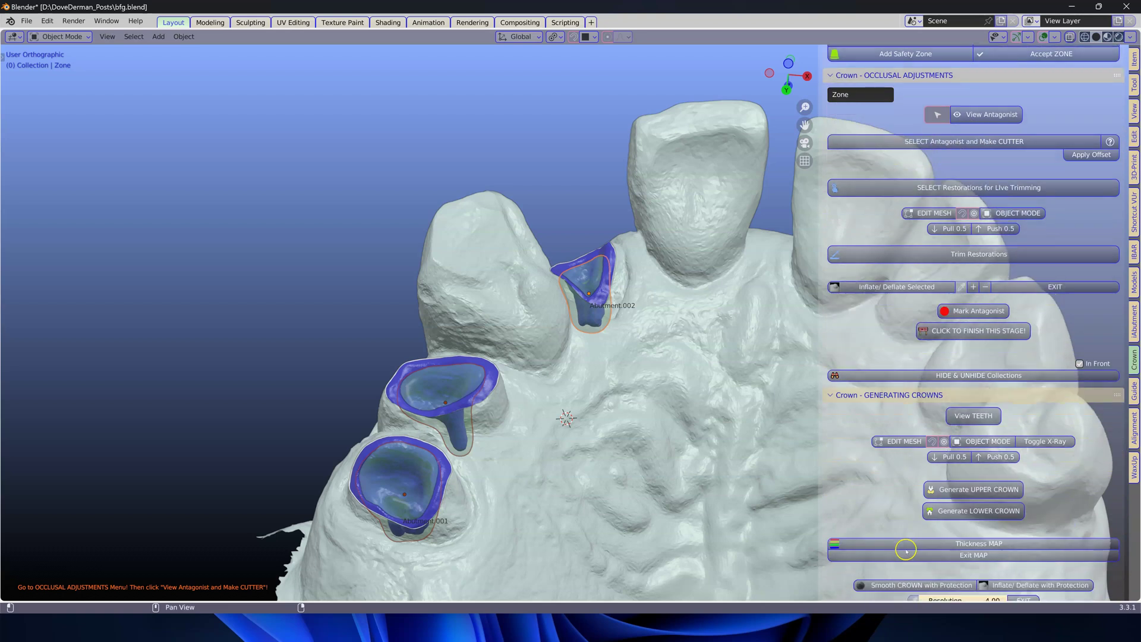
scroll(897, 517, "down", 4)
Collapse the other Crown panels and create 0.6 mm coping layers in Crown - COPINGS
left_click(891, 300, "ctrl")
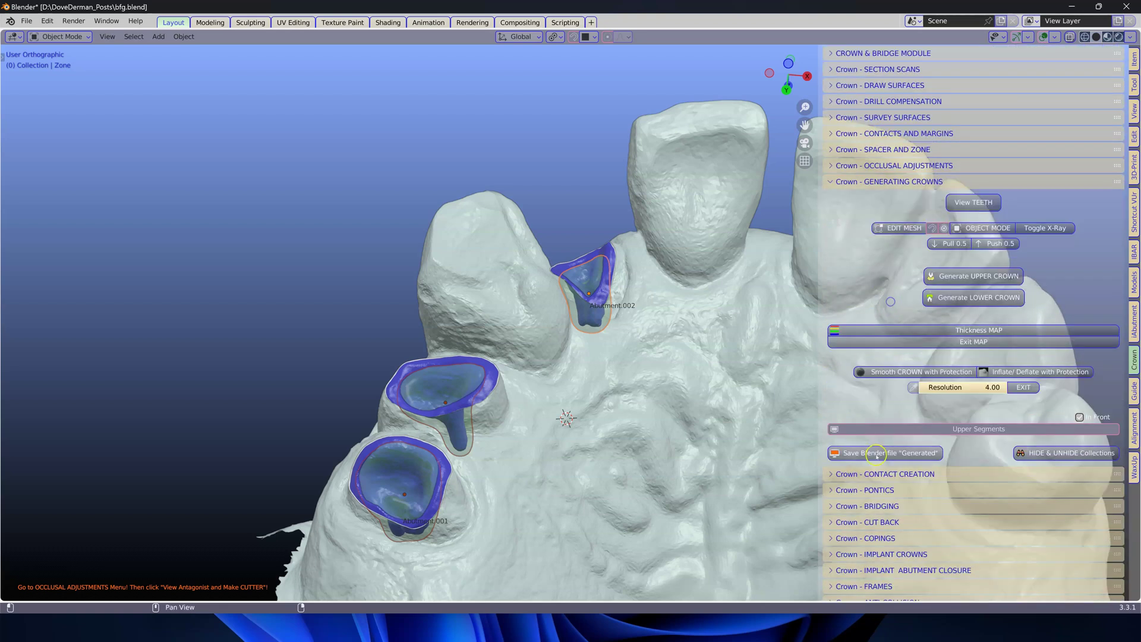
left_click(886, 538)
scroll(909, 520, "down", 10)
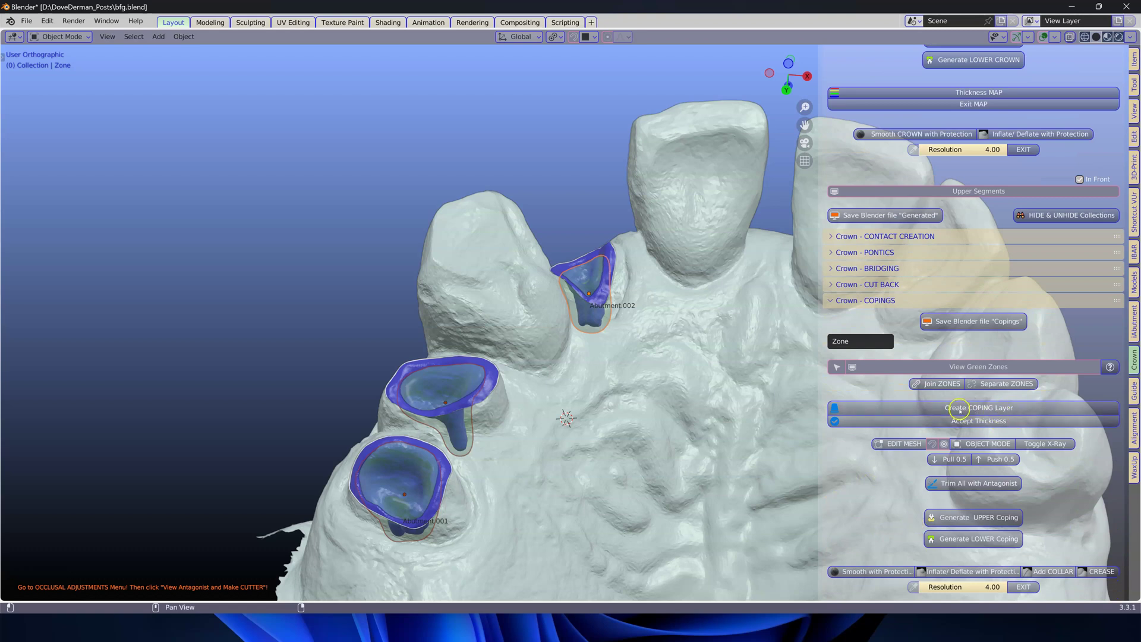
left_click(996, 409)
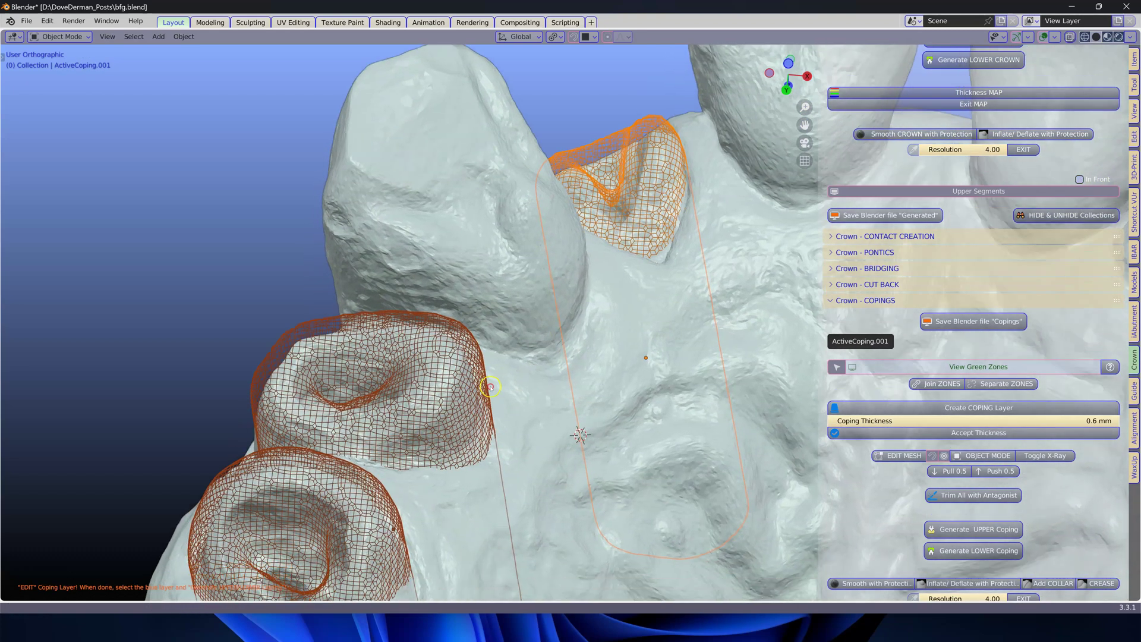
Set the active coping's thickness to 0.3 mm
mouse_move(1064, 420)
left_mouse_down()
mouse_move(1020, 423)
mouse_move(1051, 420)
left_mouse_up()
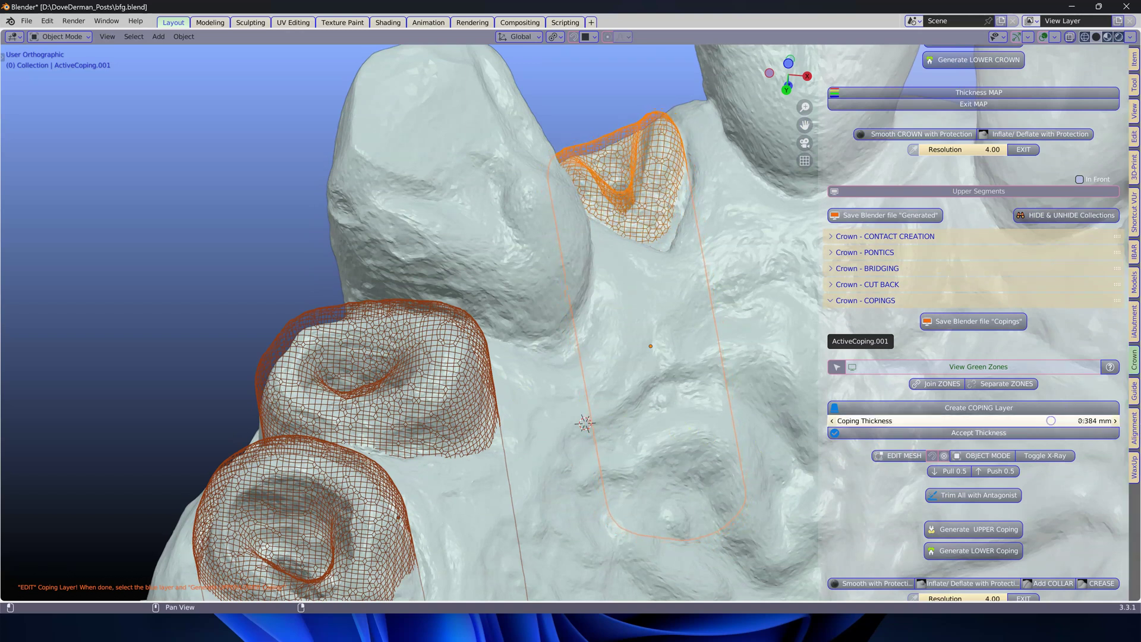
left_click(1072, 421)
type("0.3")
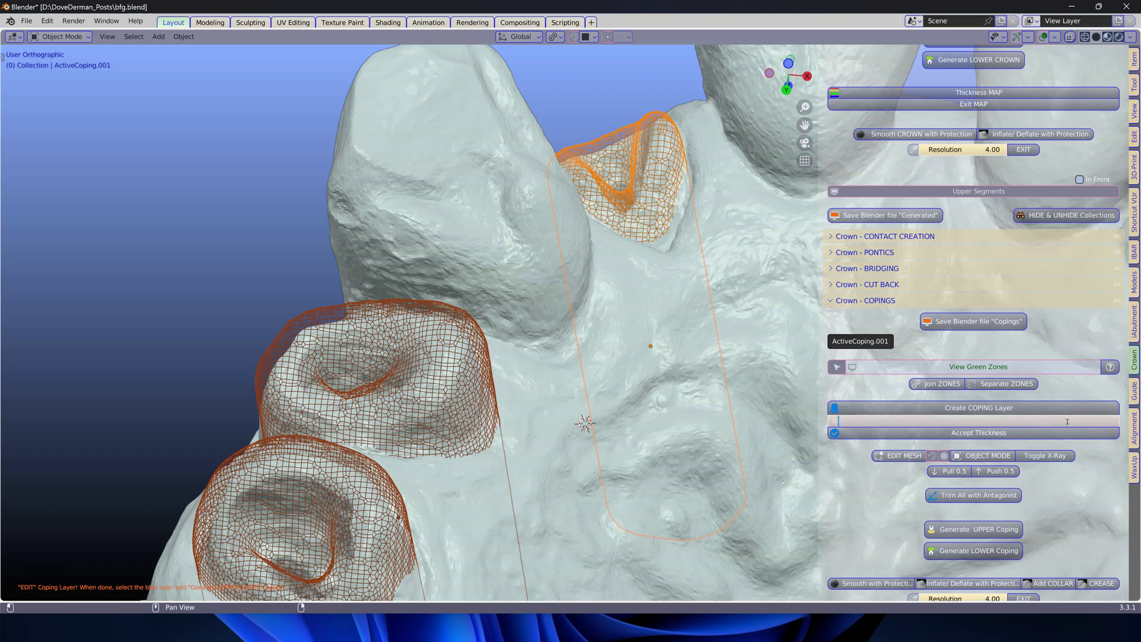
key("Return")
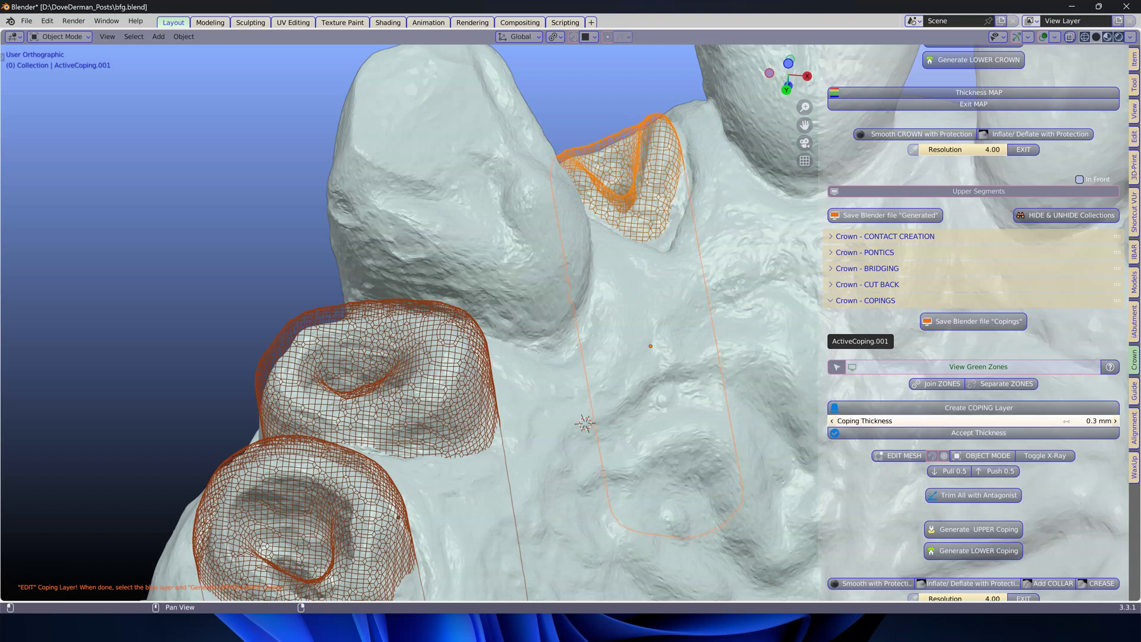
Select the lower-left coping and enter 0.6 mm as its thickness
left_click(444, 410)
left_click(1009, 420)
key("BackSpace")
type("0.6")
key("Return")
Change the lower-left coping to 0.3 mm and accept the coping thickness
left_click(366, 477)
left_click(1070, 419)
type("0.3")
key("Return")
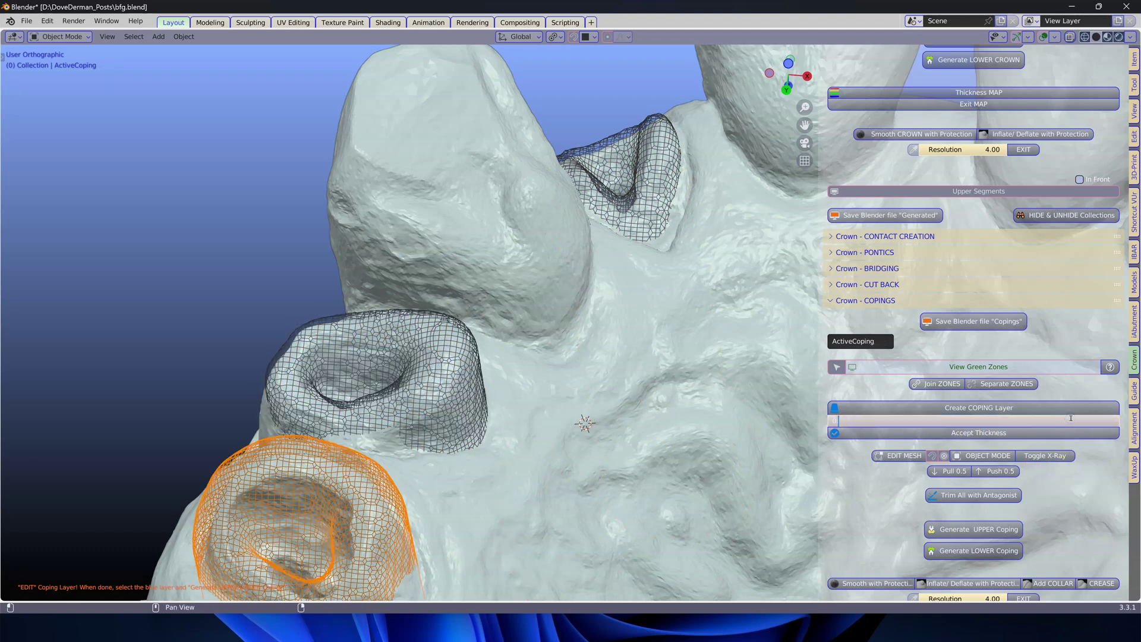
left_click(979, 433)
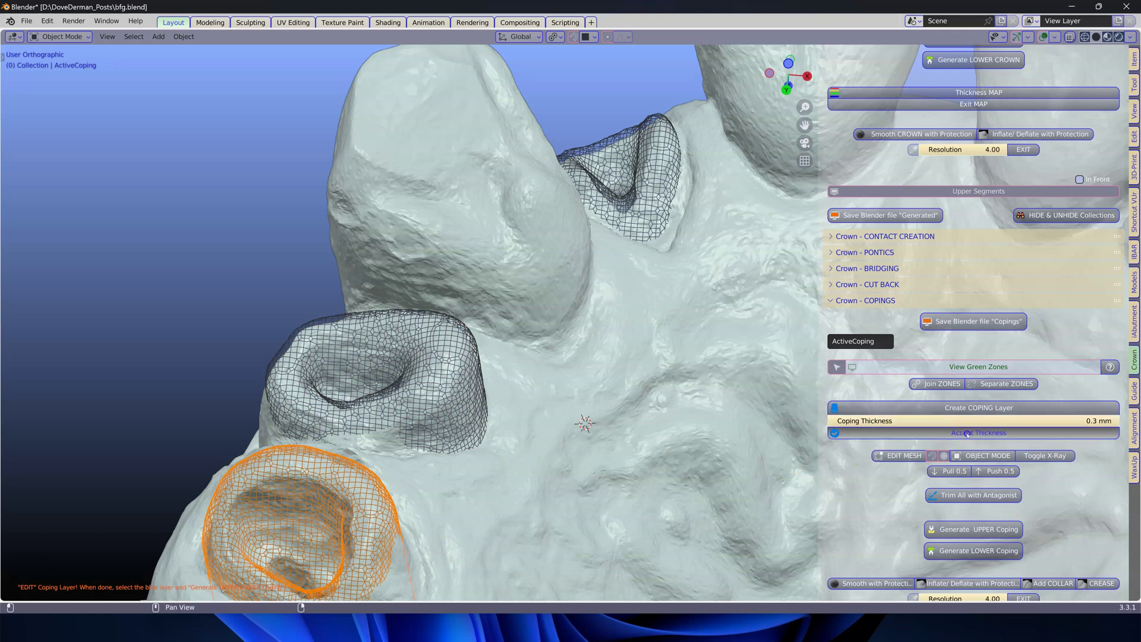
left_click(692, 463)
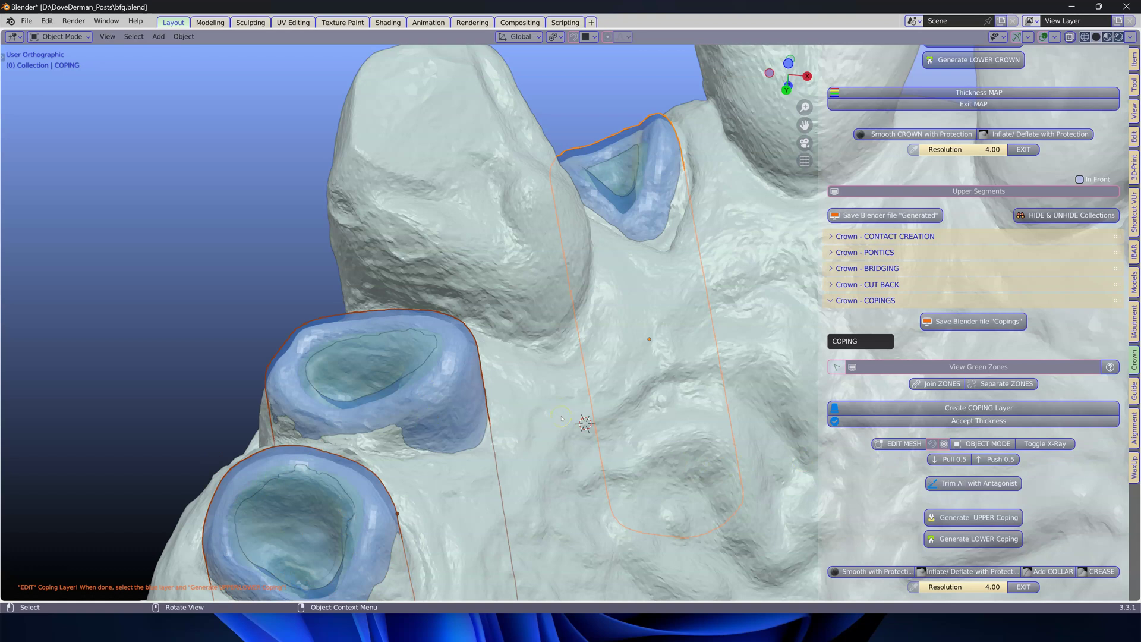
Switch the copings to solid display in HIDE & UNHIDE Collections
scroll(562, 419, "down", 5)
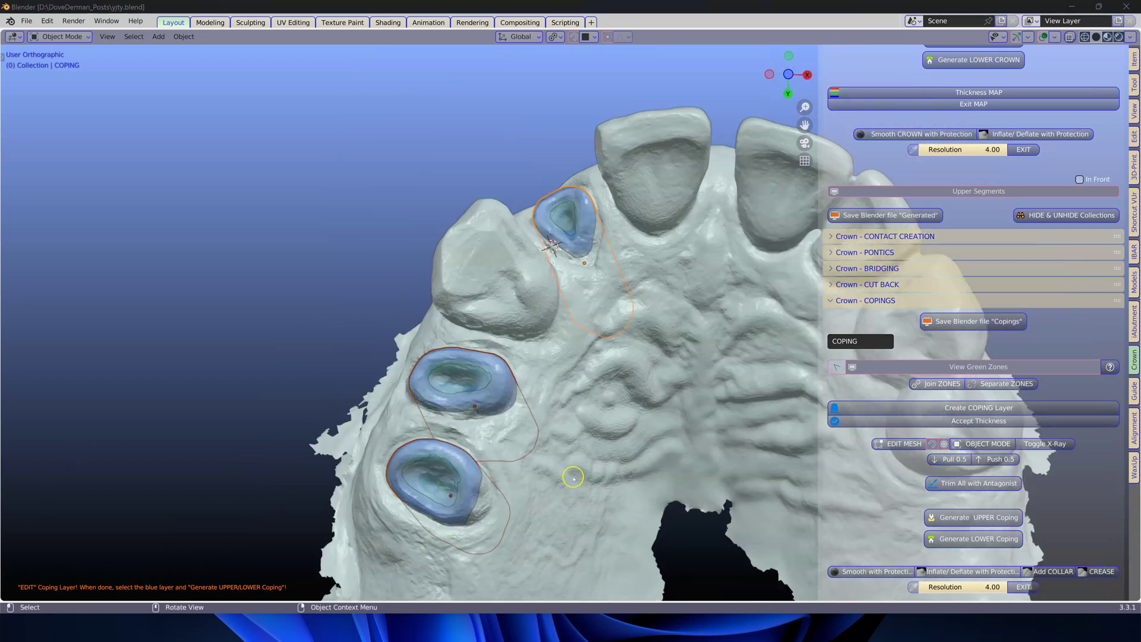
scroll(1003, 528, "down", 4)
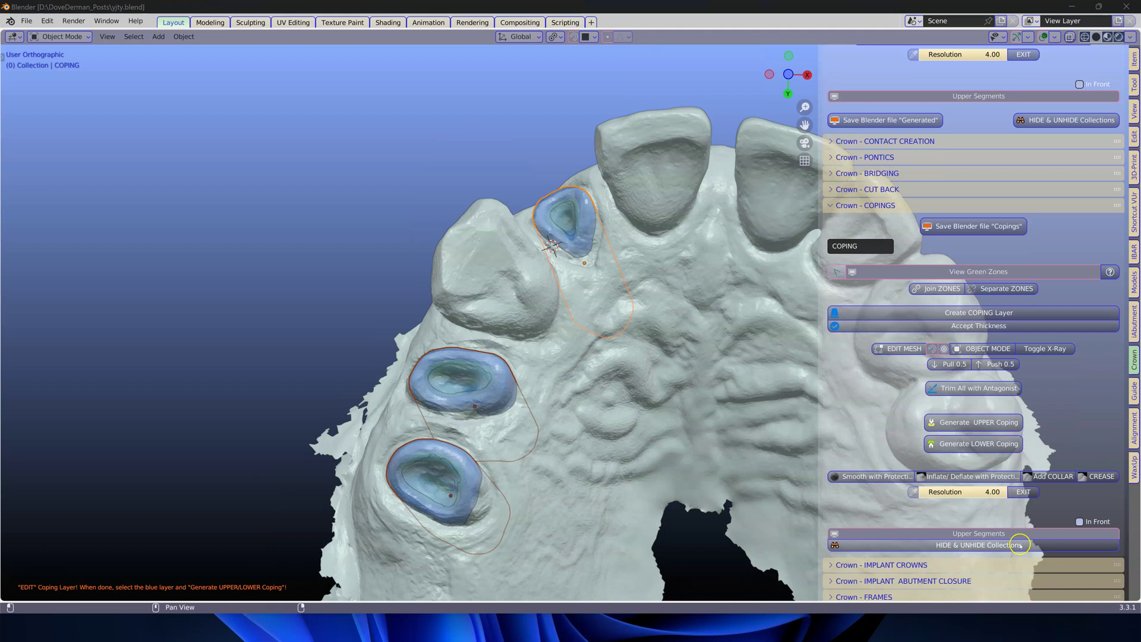
left_click(1020, 544)
left_click(1008, 573)
Turn the three copings toward the camera and enter Edit Mode on the COPING object
middle_click_drag(329, 450, 454, 440)
scroll(425, 445, "up", 2)
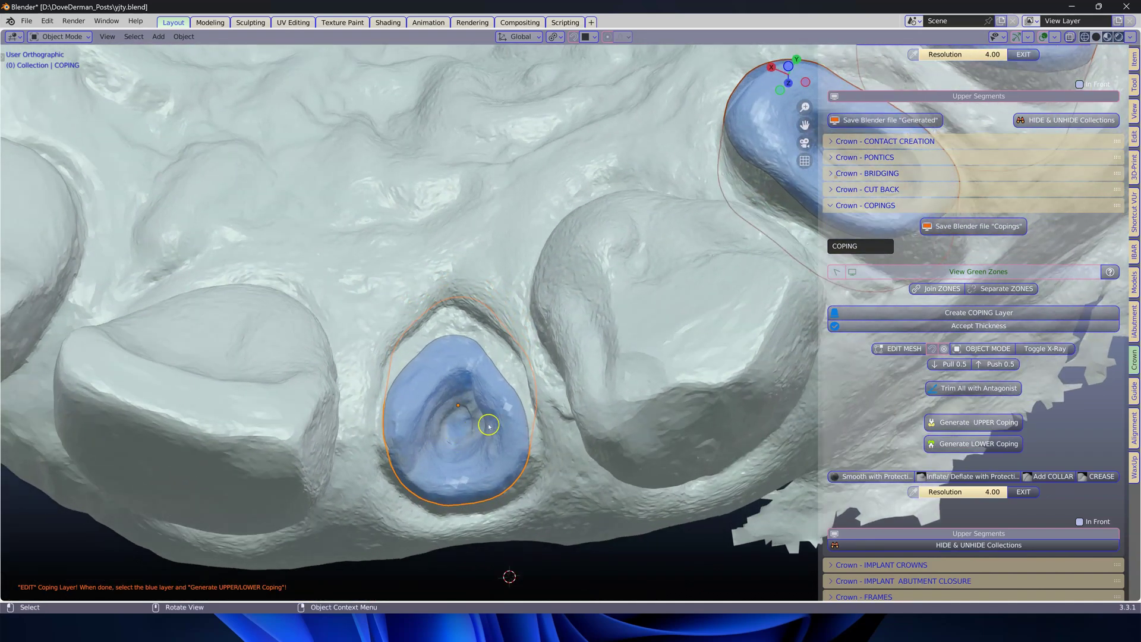
key("Tab")
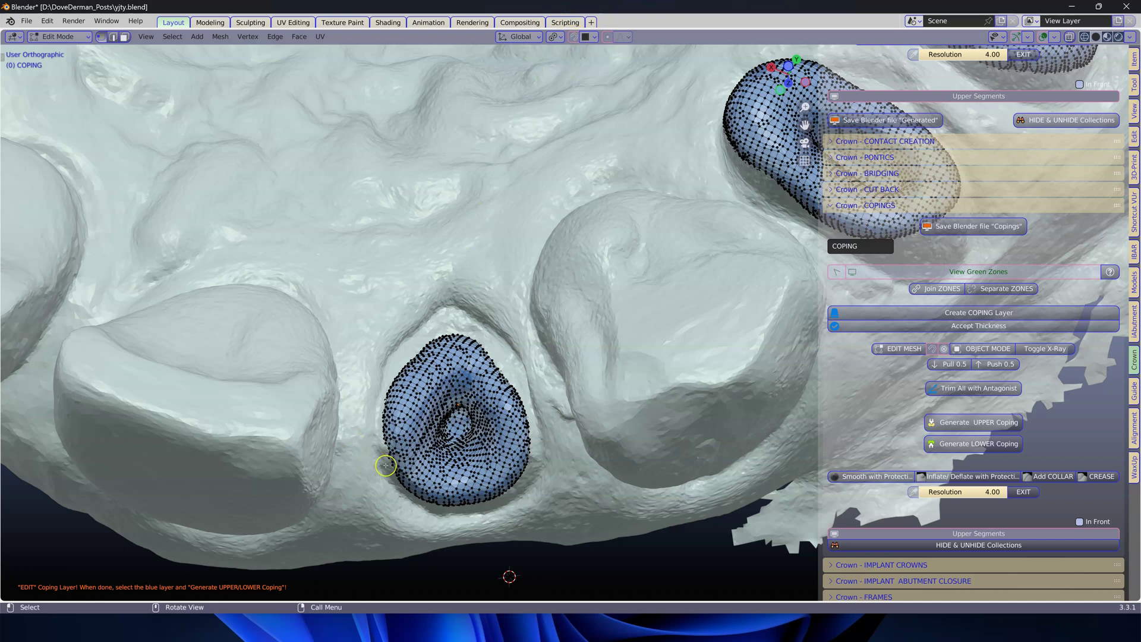
Circle-select the vertices across the top of the front coping
key("c")
scroll(452, 387, "down", 4)
mouse_move(451, 389)
left_mouse_down()
mouse_move(435, 436)
mouse_move(446, 457)
mouse_move(467, 458)
mouse_move(480, 436)
left_mouse_up()
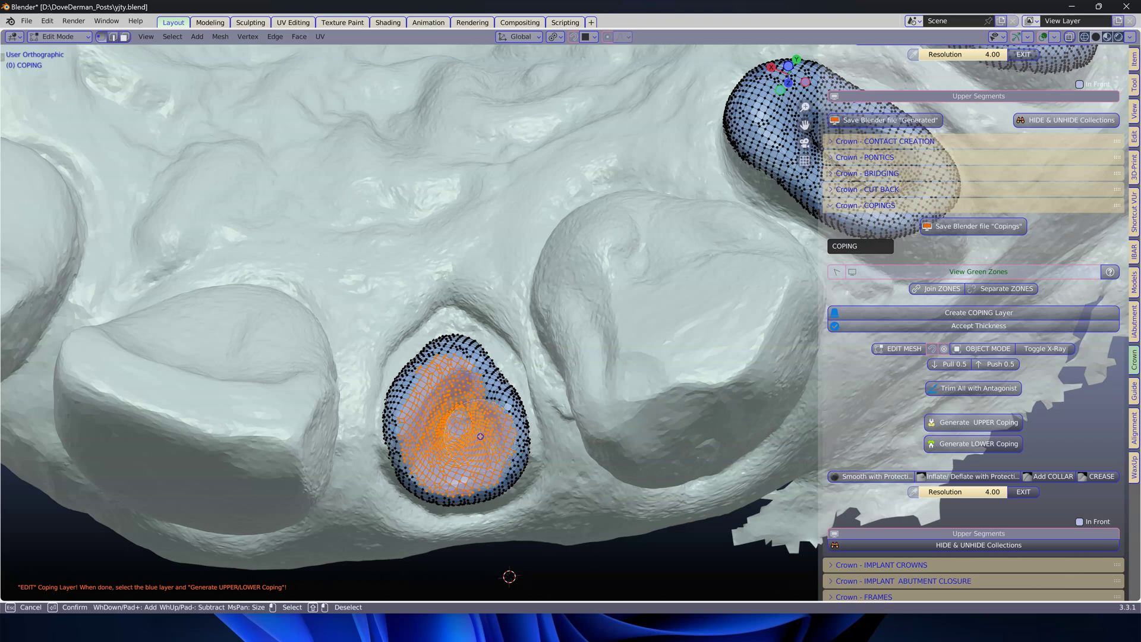
right_click(432, 420)
mouse_move(432, 420)
middle_mouse_down()
mouse_move(450, 395)
mouse_move(403, 486)
middle_mouse_up()
key("c")
scroll(409, 321, "down", 3)
middle_click_drag(409, 321, 419, 238)
scroll(419, 237, "up", 2)
scroll(397, 436, "down", 2)
middle_click_drag(397, 436, 425, 394)
scroll(398, 452, "up", 4)
scroll(401, 474, "down", 2)
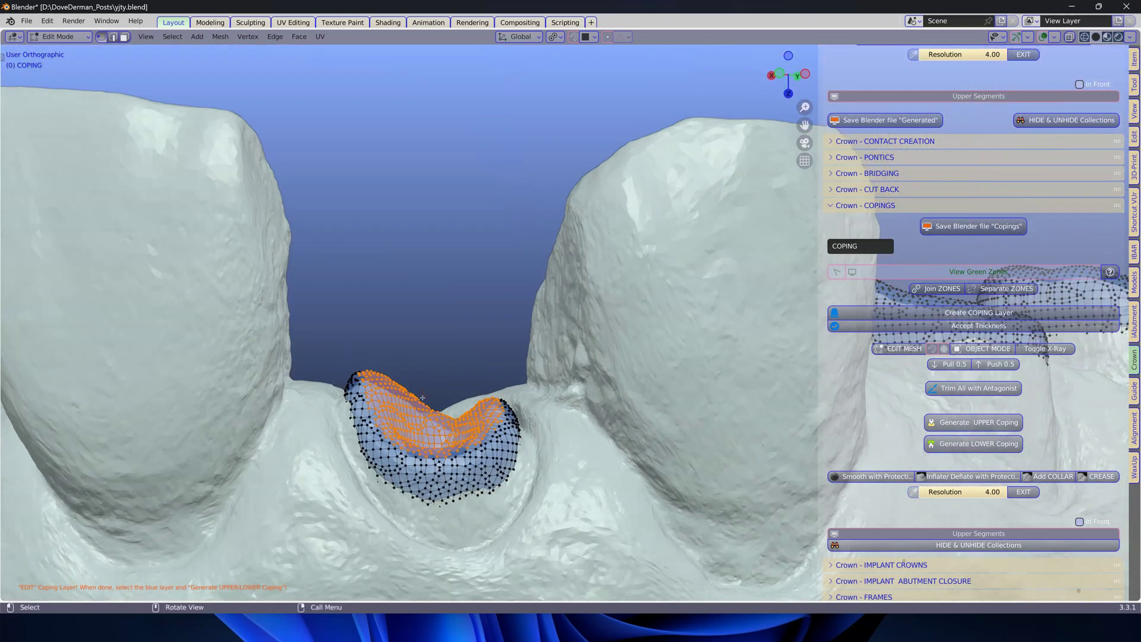
Extrude the selected coping top straight upward along Z into a post
key("g")
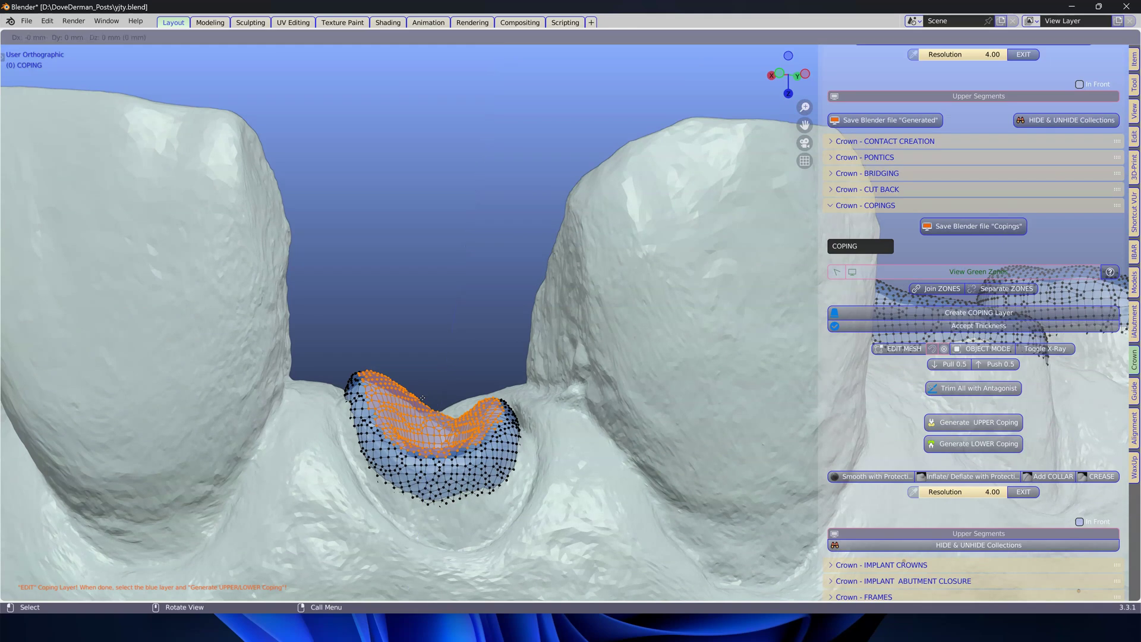
key("z")
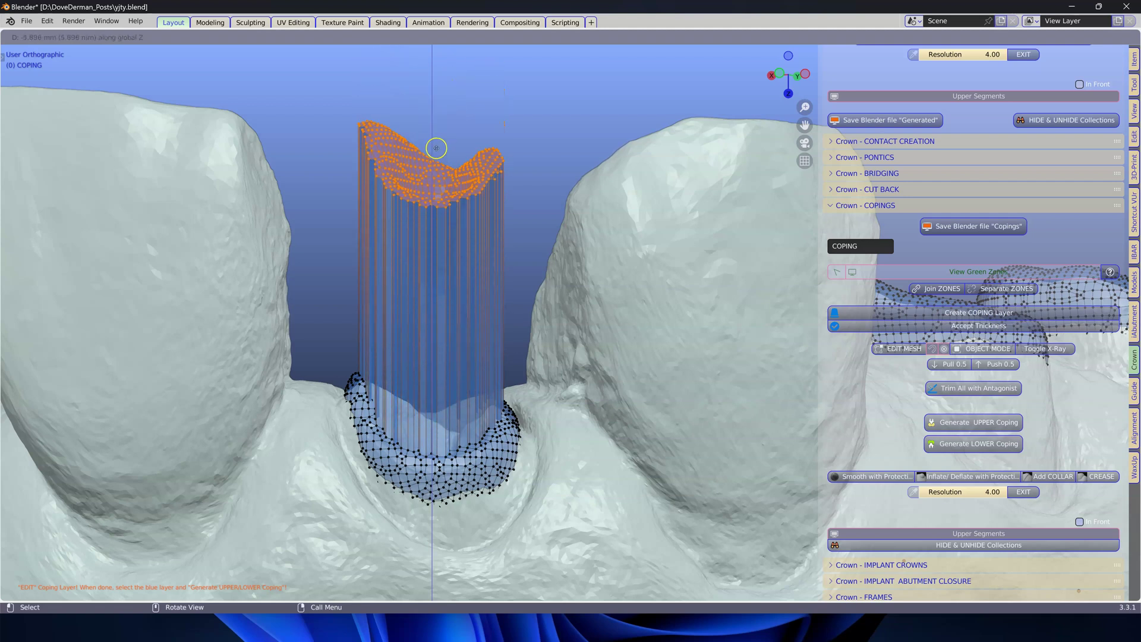
left_click(440, 176)
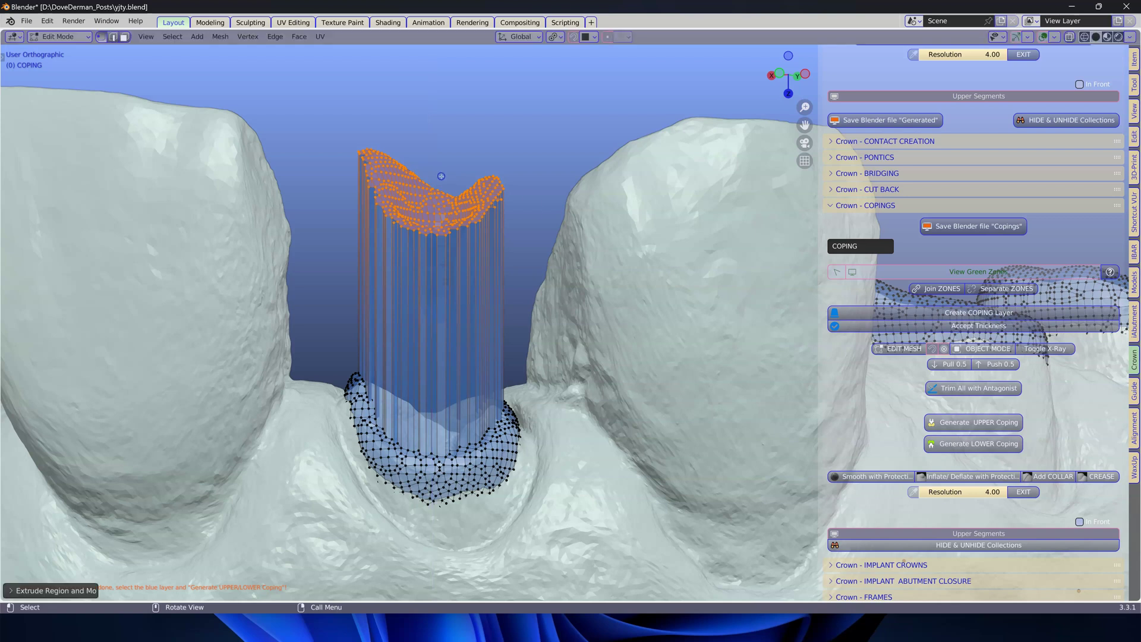
Make the Antagonist teeth visible above the coping
left_click(1017, 533)
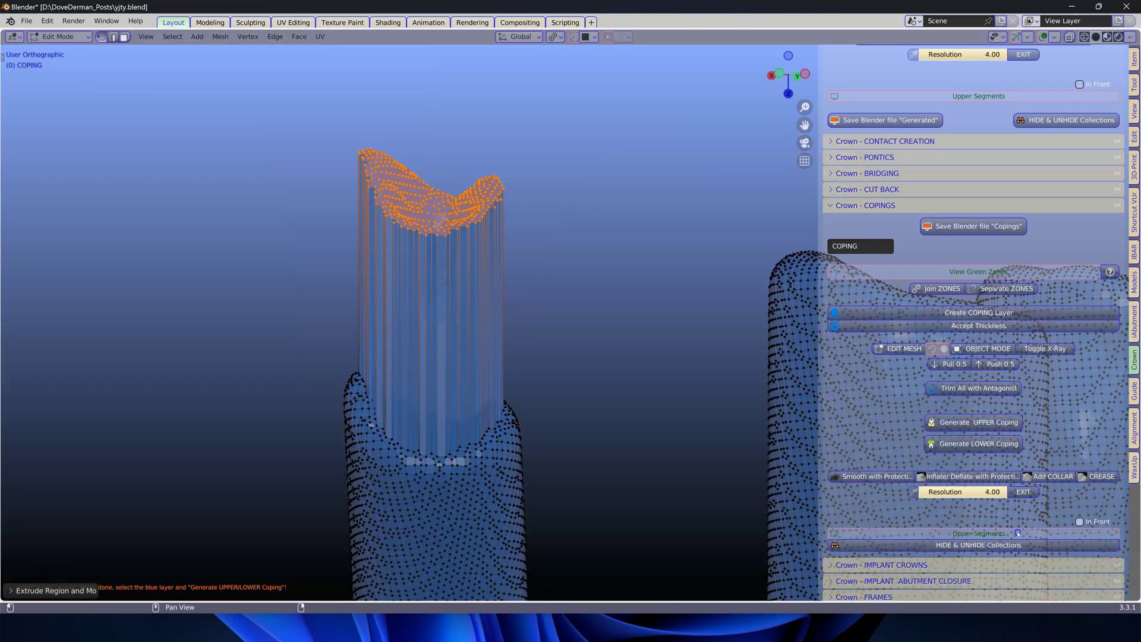
left_click(1015, 534)
left_click(1009, 545)
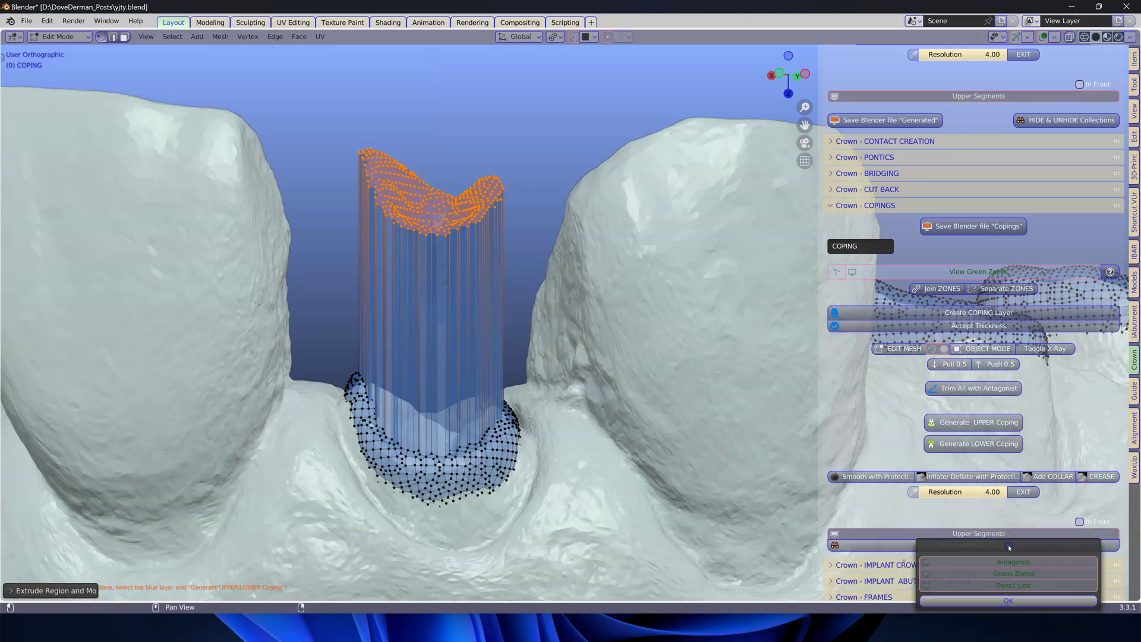
left_click(1004, 563)
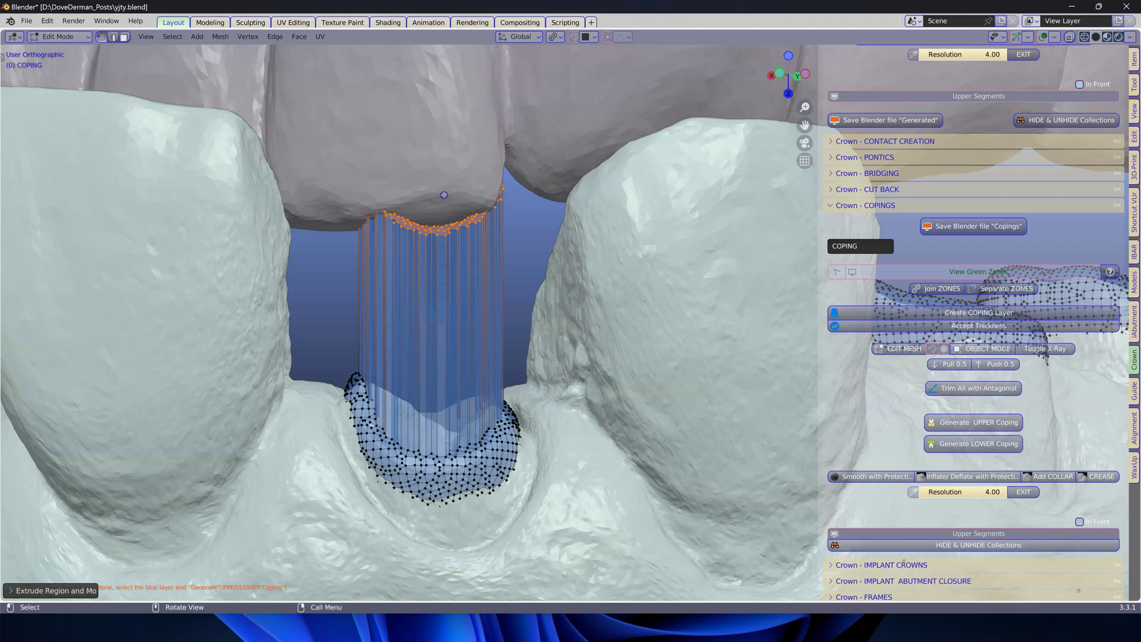
Lower the post's top vertices along Z and flatten them level with a Z scale of 0
key("g")
key("z")
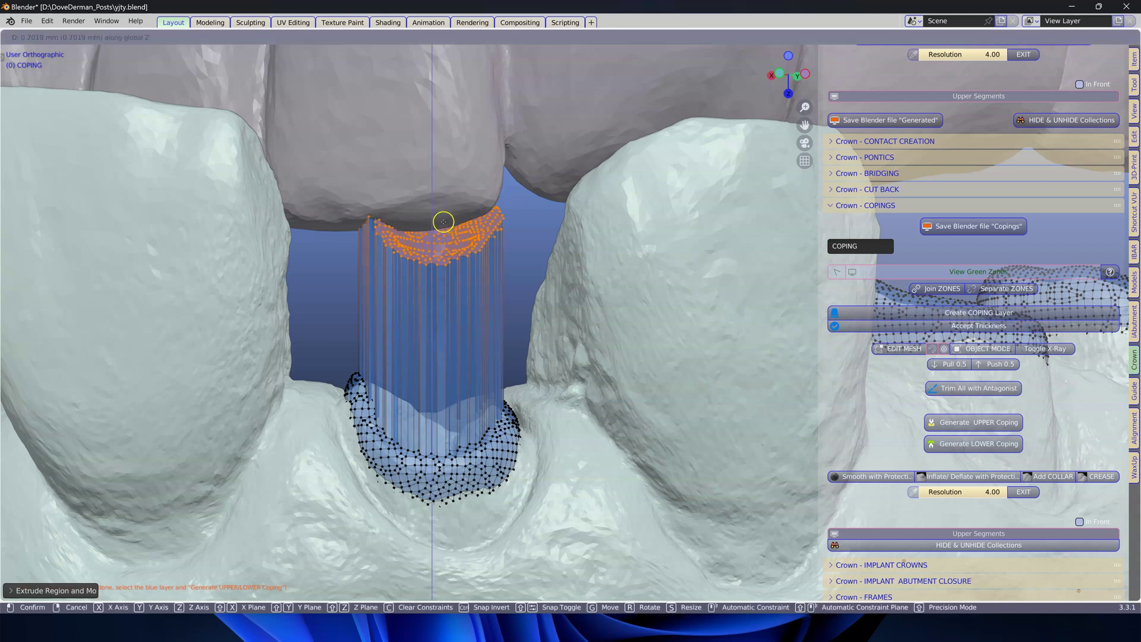
left_click(440, 272)
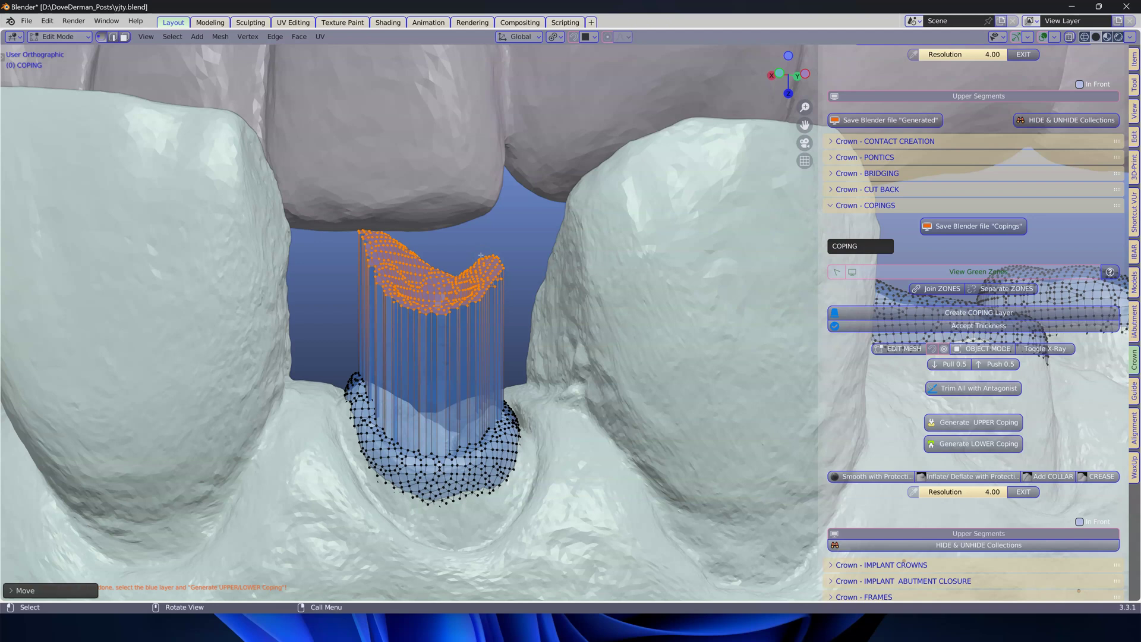
key("s")
key("z")
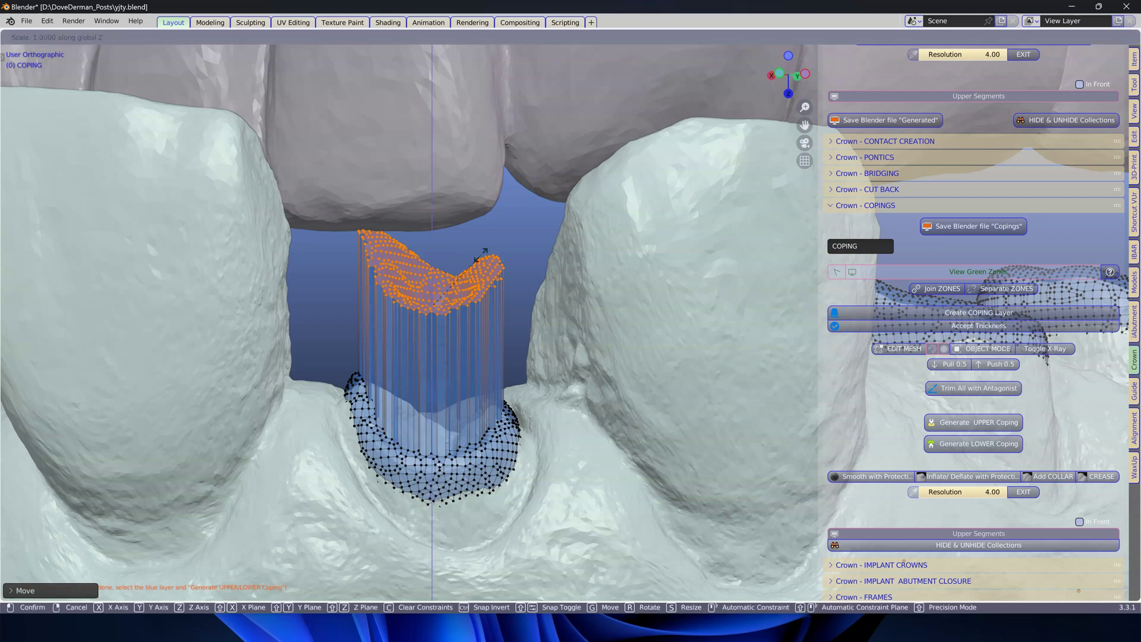
key("0")
left_click(480, 255)
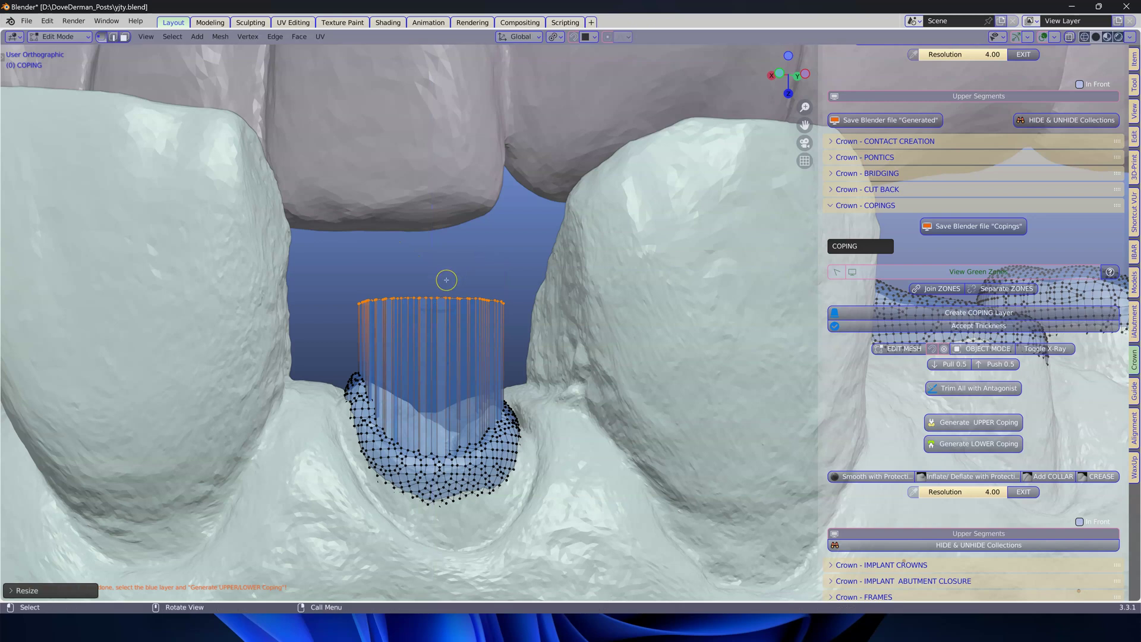
Raise the flattened top along Z toward the upper tooth and view it from below
key("g")
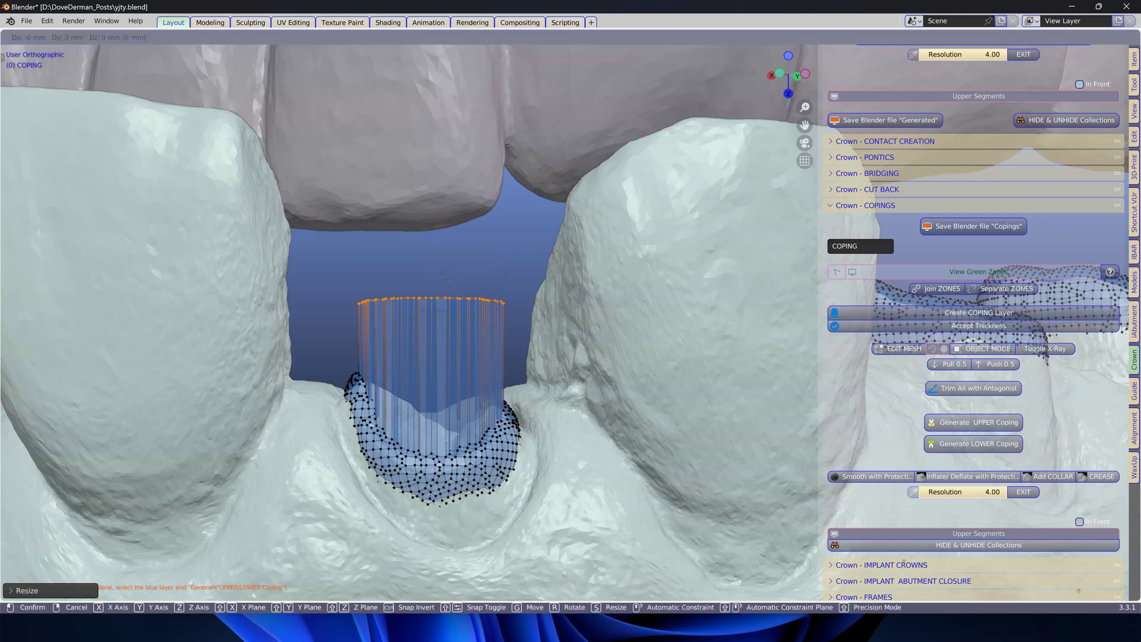
key("z")
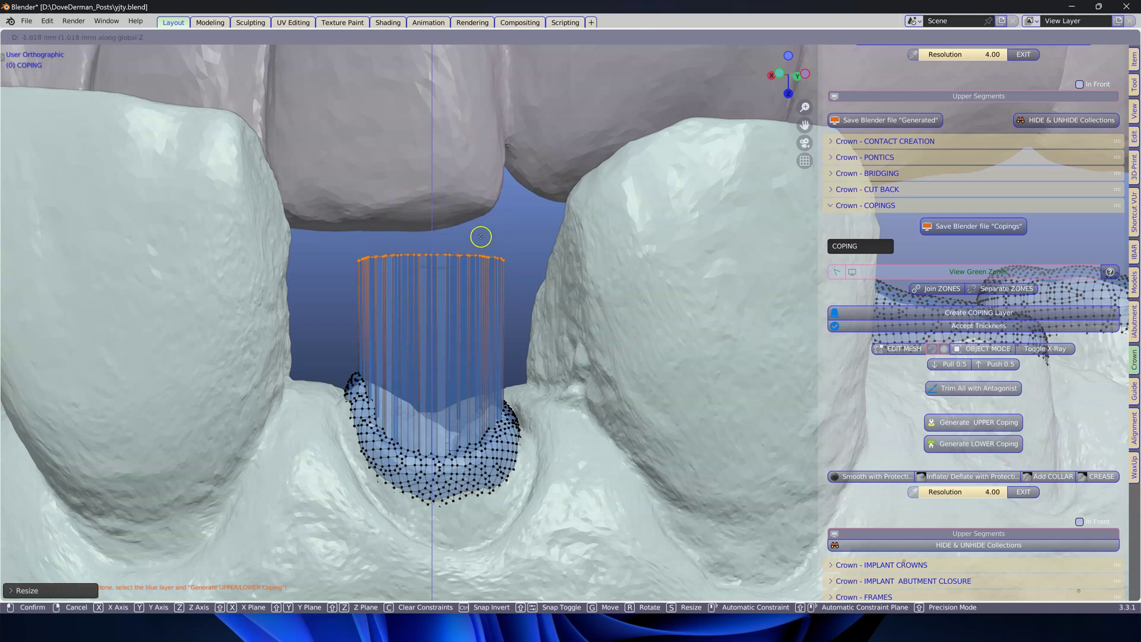
left_click(482, 232)
scroll(485, 255, "down", 3)
middle_click_drag(484, 258, 456, 296)
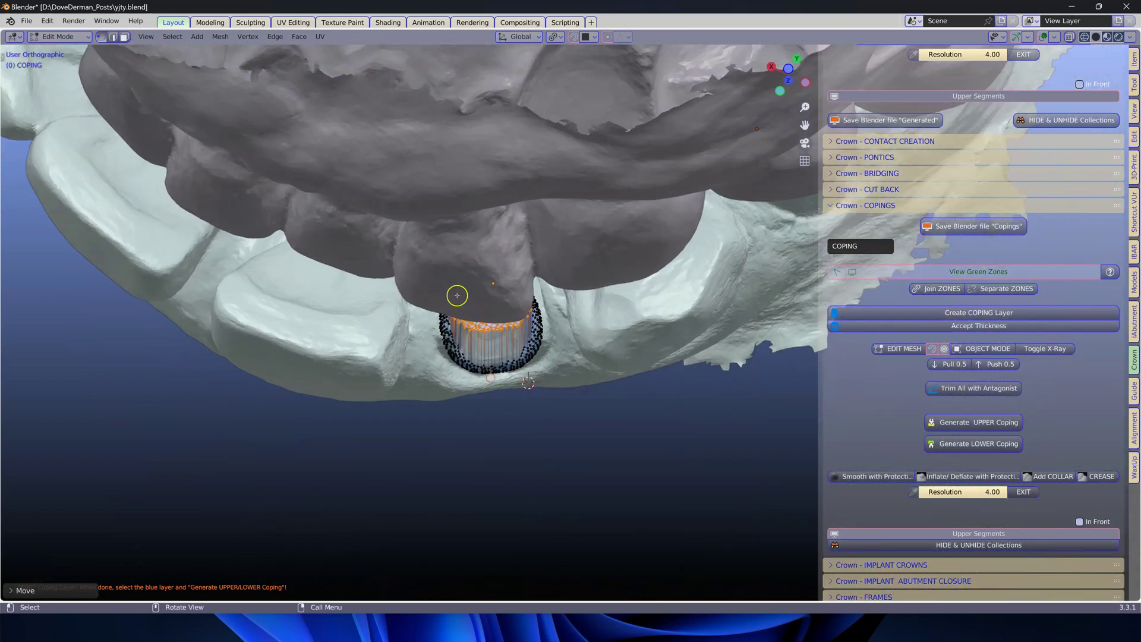
Reposition the coping's top vertices into the gap between the teeth
scroll(449, 285, "up", 2)
key("g")
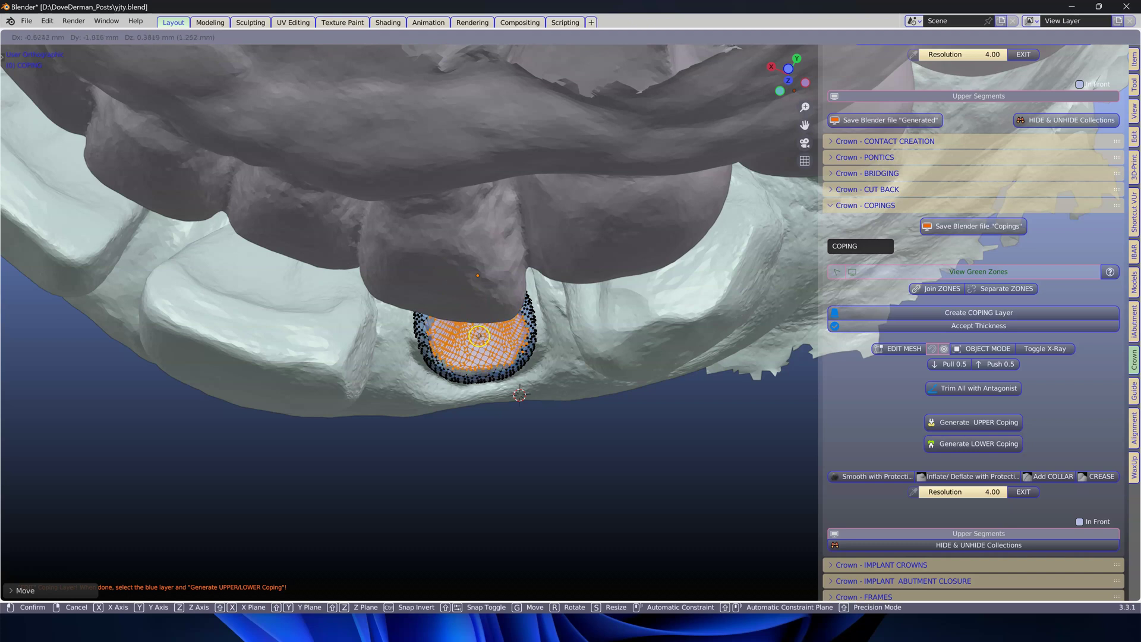
left_click(479, 337)
scroll(479, 338, "up", 2)
middle_click_drag(468, 357, 369, 332)
middle_click_drag(386, 240, 387, 199)
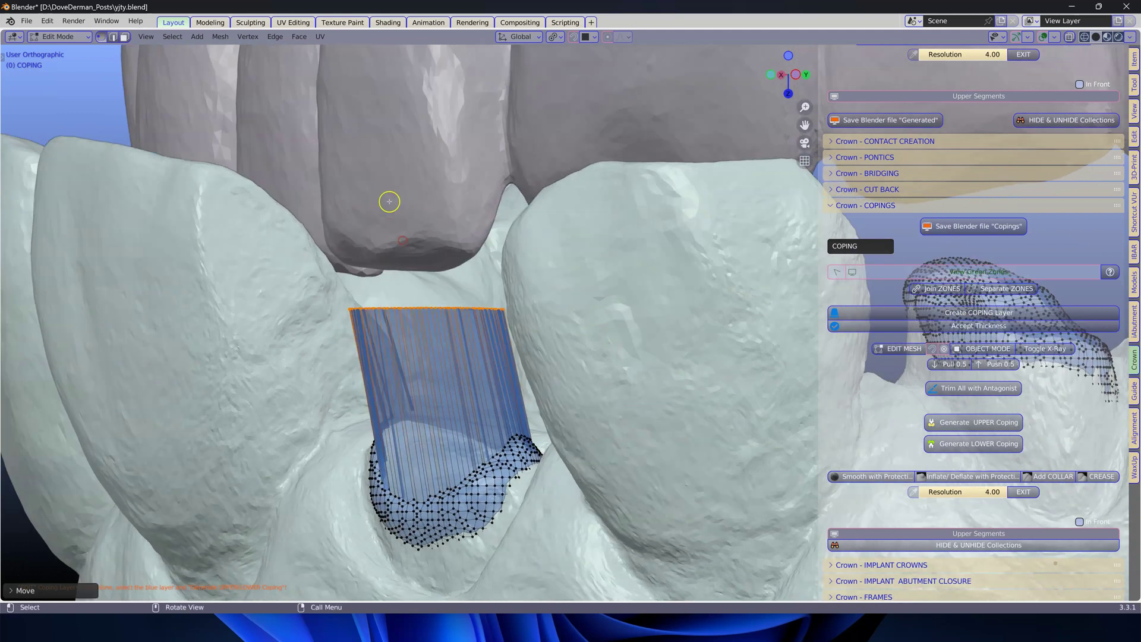
middle_click_drag(321, 179, 320, 178)
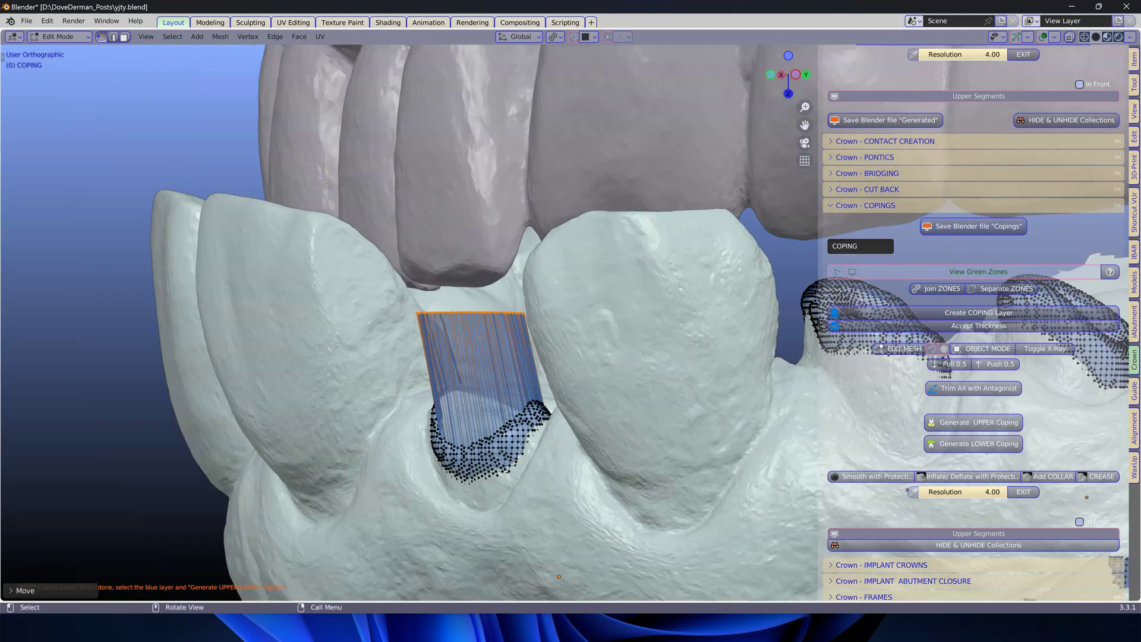
Show the tool shelf and bring up the transform orientation choices
key("t")
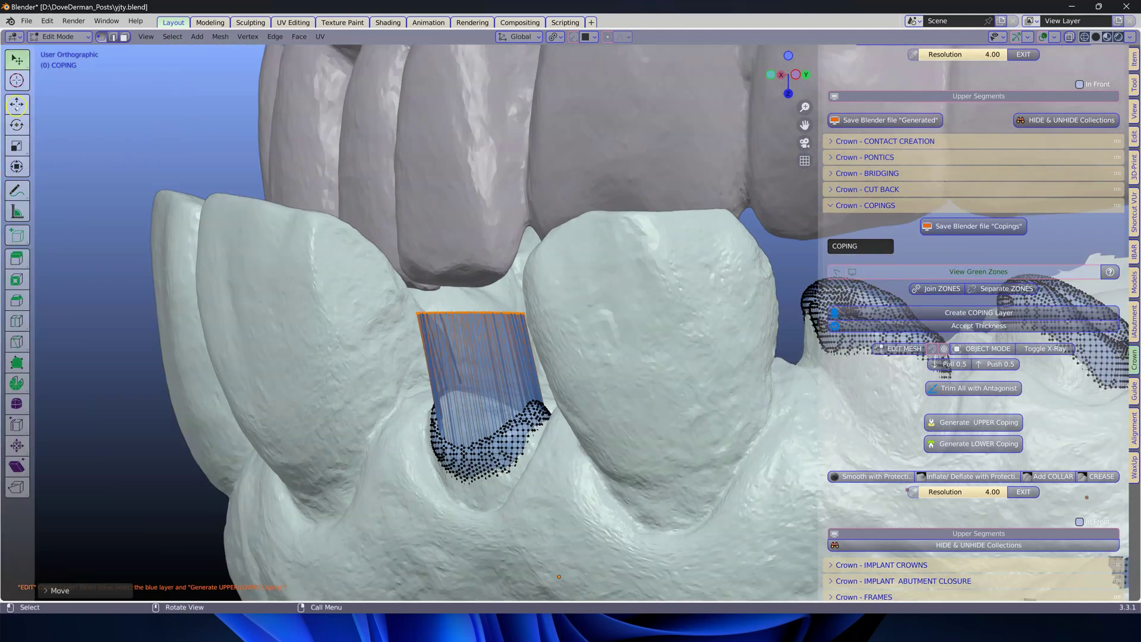
scroll(408, 324, "up", 3)
middle_click_drag(417, 338, 483, 71)
left_click(517, 37)
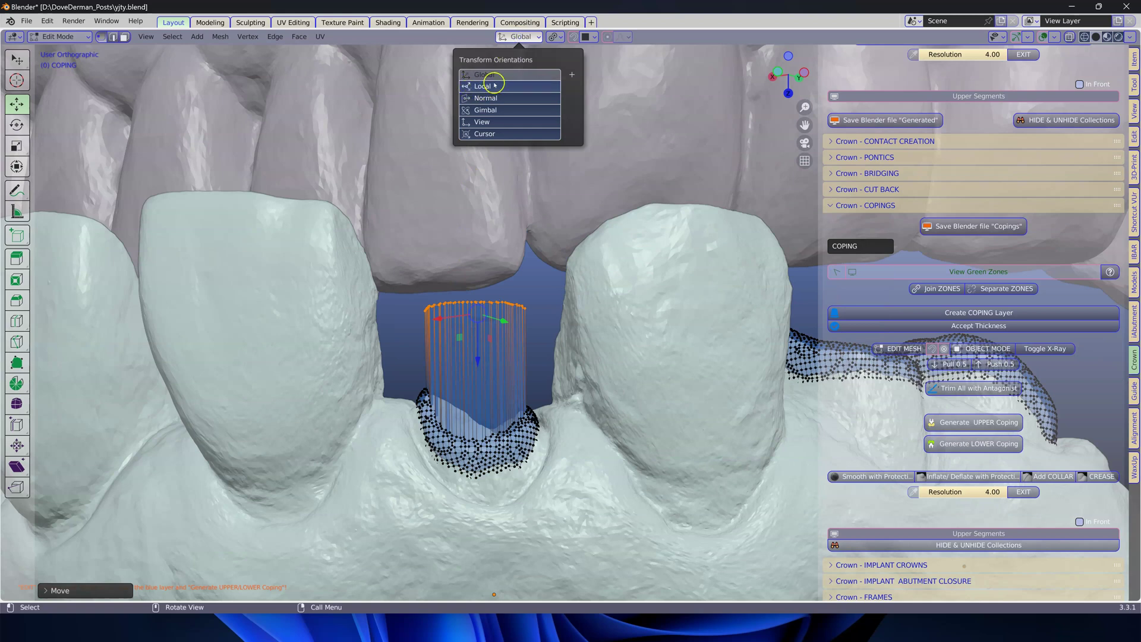
Switch the transform orientation to Local, then to View
left_click(489, 86)
middle_click_drag(543, 266, 544, 302)
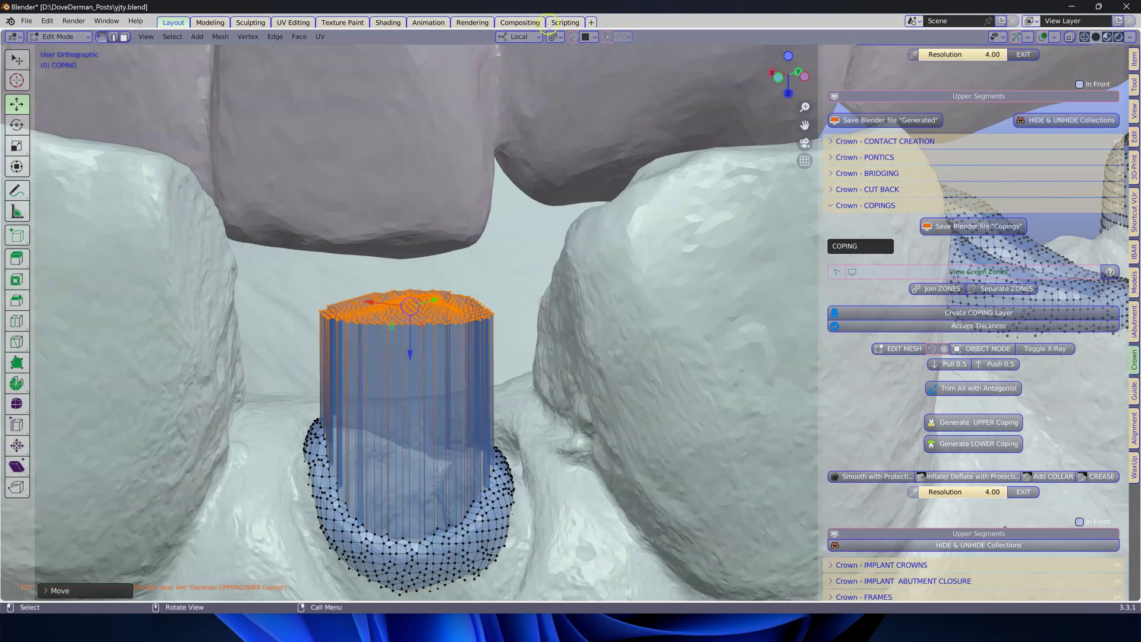
left_click(518, 37)
left_click(489, 121)
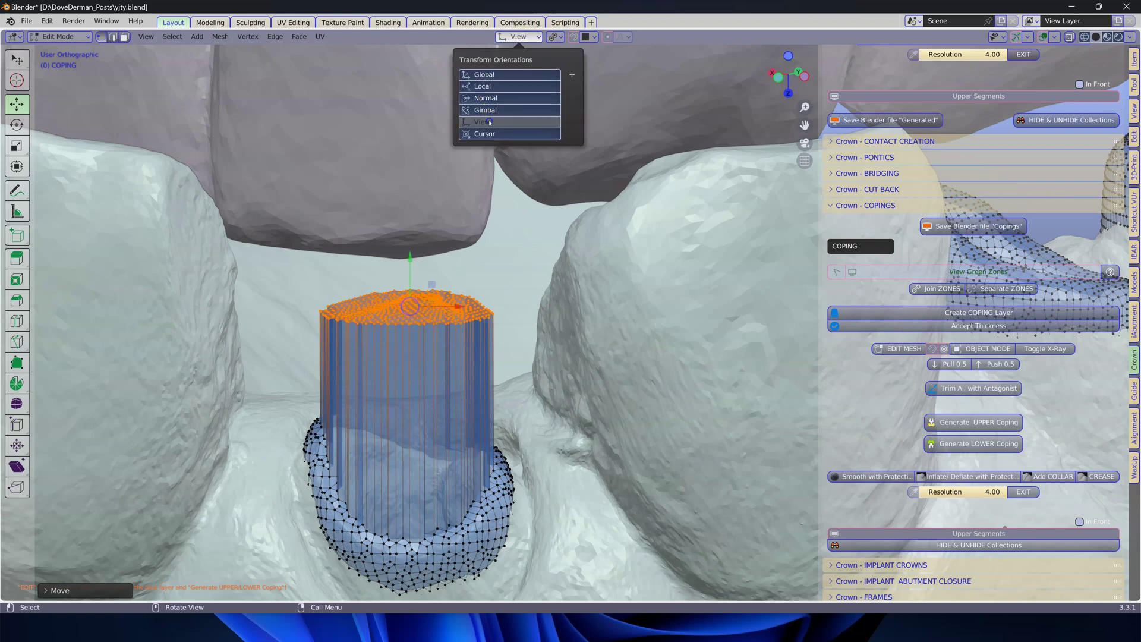
middle_click_drag(301, 222, 406, 255)
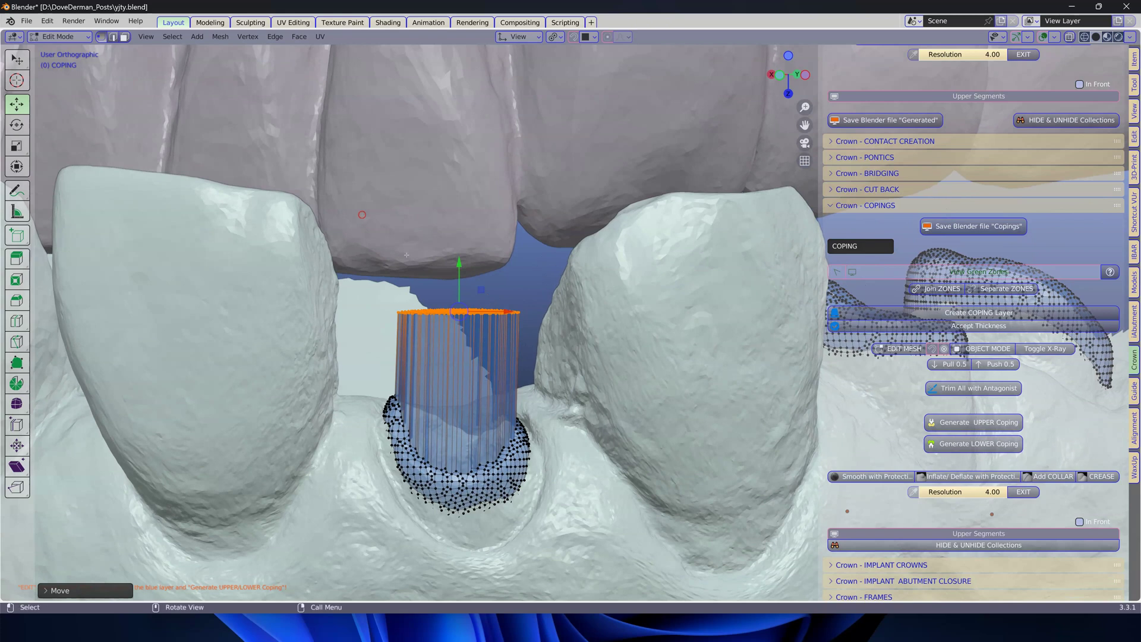
scroll(505, 323, "up", 2)
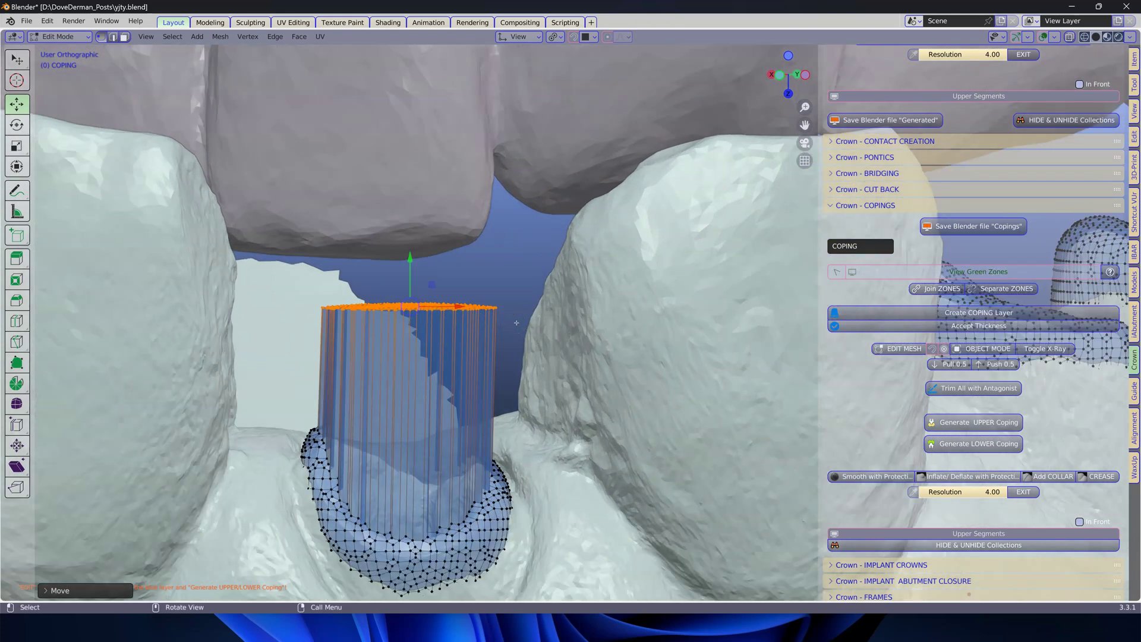
Tilt the coping's top vertices by rotating them around X
key("r")
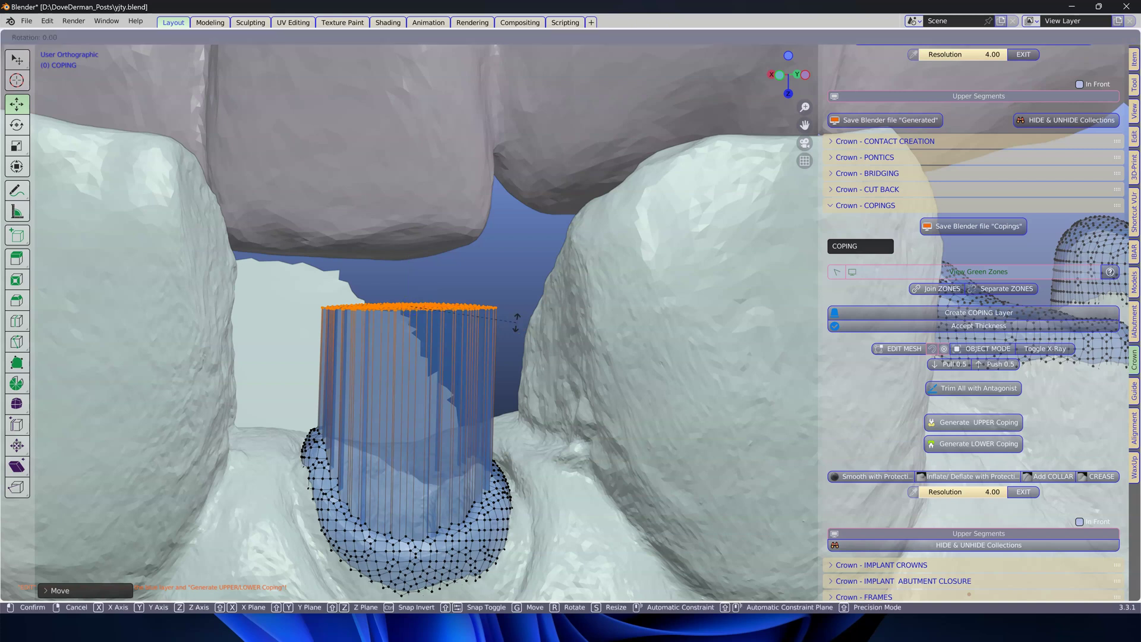
key("x")
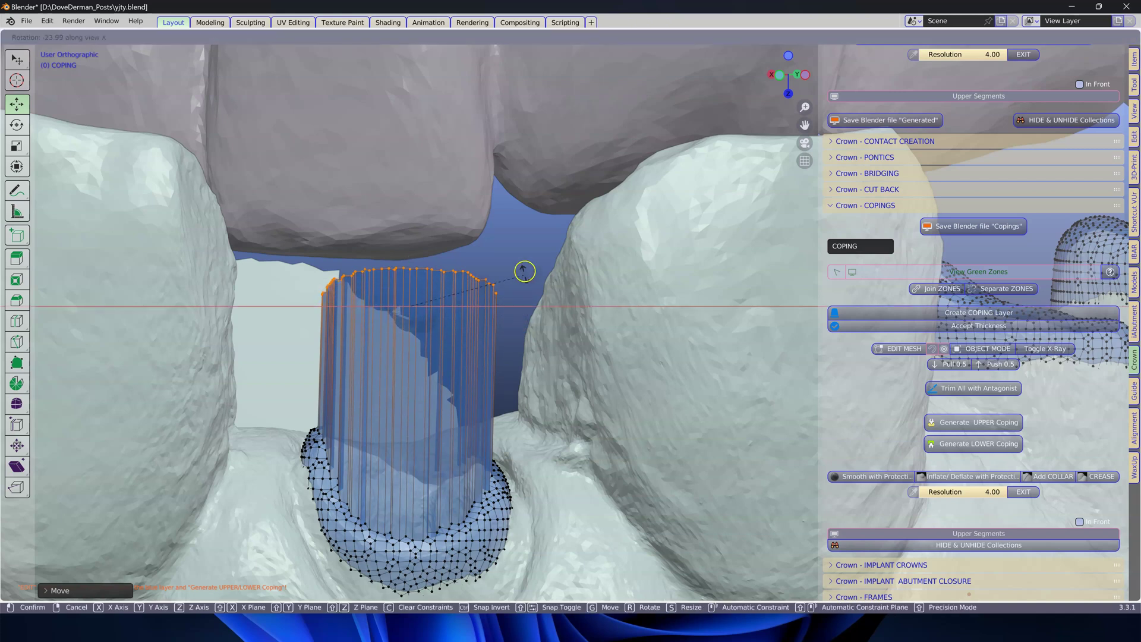
left_click(528, 264)
middle_click_drag(528, 264, 449, 325)
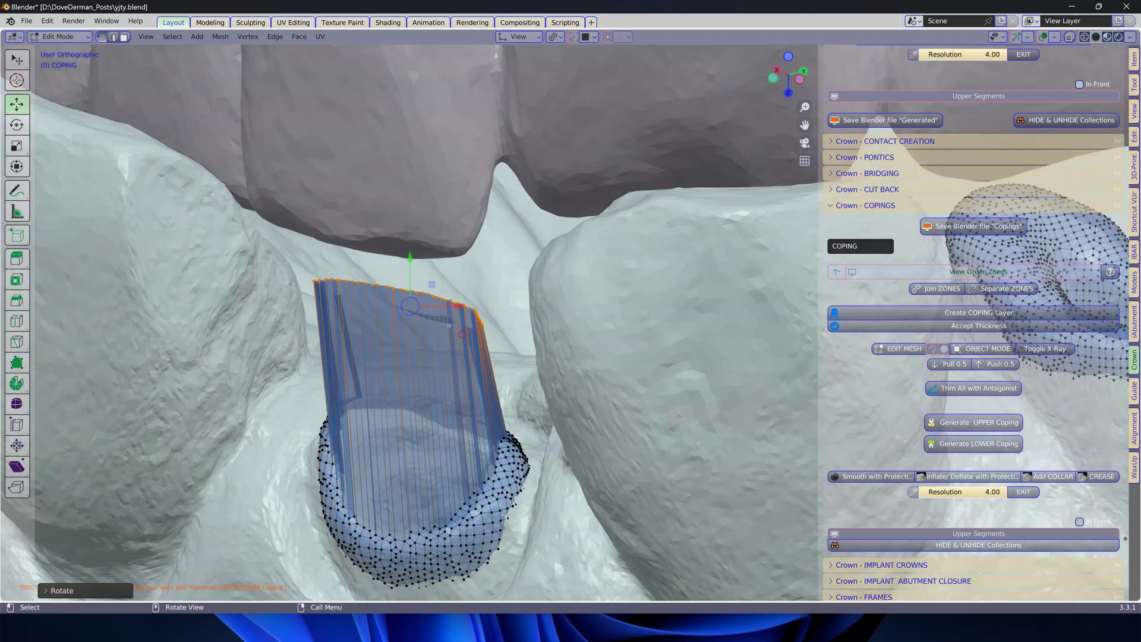
Raise the coping's top edge toward the upper tooth
key("g")
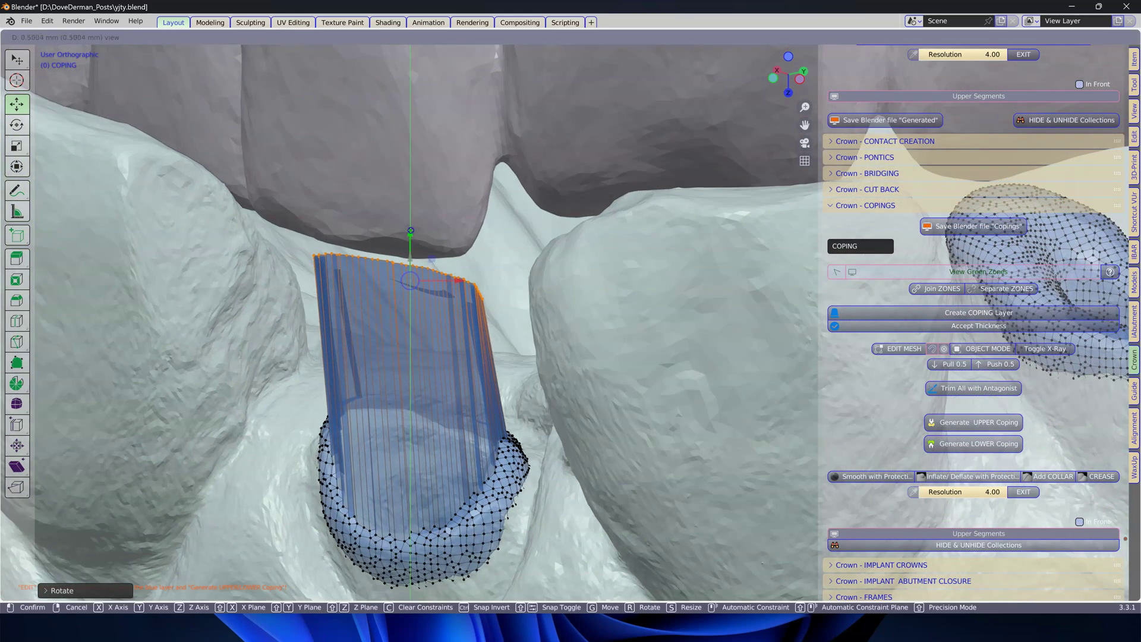
left_click(430, 245)
scroll(430, 246, "down", 5)
middle_click_drag(430, 245, 559, 327)
scroll(505, 279, "up", 3)
scroll(559, 327, "up", 2)
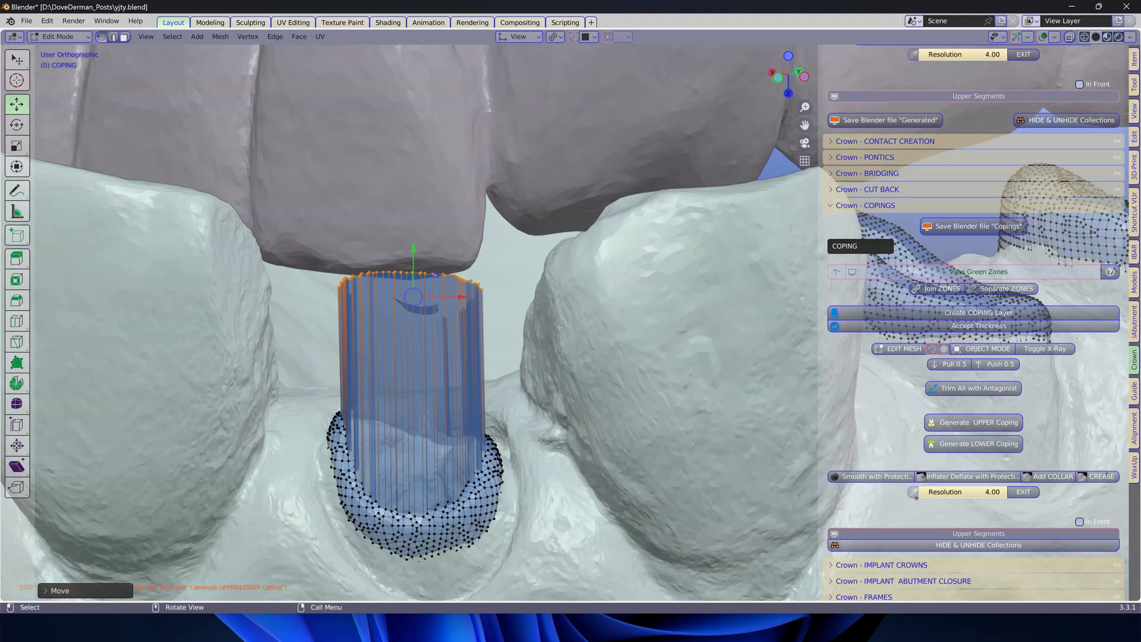
Scale the coping top narrower and return to Object Mode
key("s")
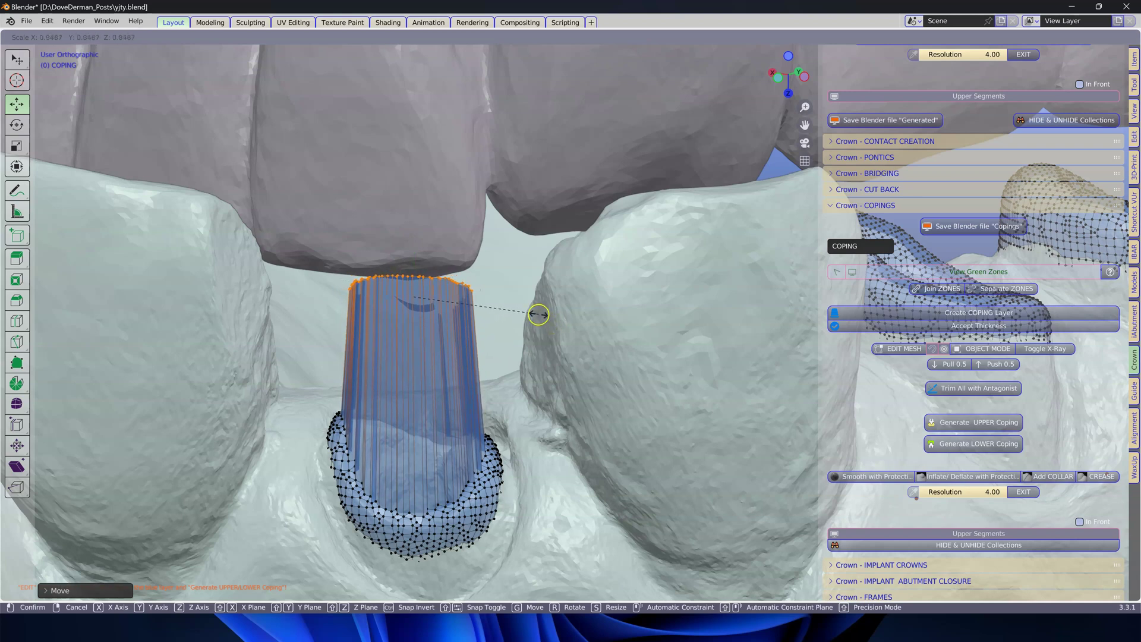
left_click(539, 313)
scroll(529, 344, "down", 3)
key("Tab")
middle_click_drag(529, 344, 534, 274)
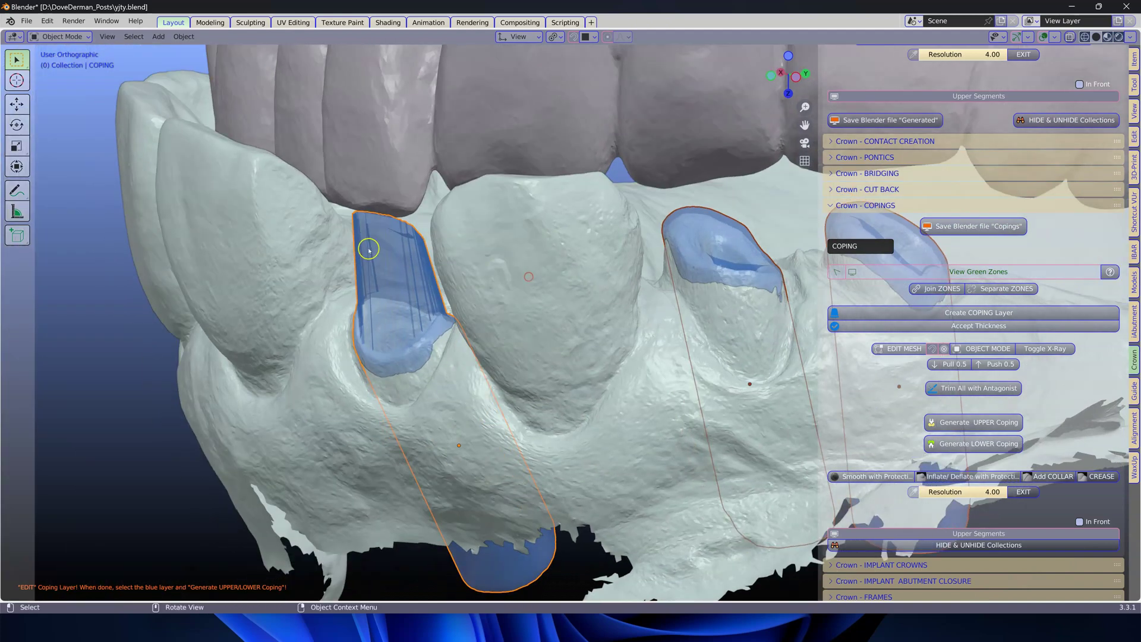
Hide the Antagonist upper teeth
scroll(582, 293, "up", 1)
left_click(739, 220)
scroll(739, 220, "down", 2)
middle_click_drag(739, 220, 632, 210)
left_click(609, 167)
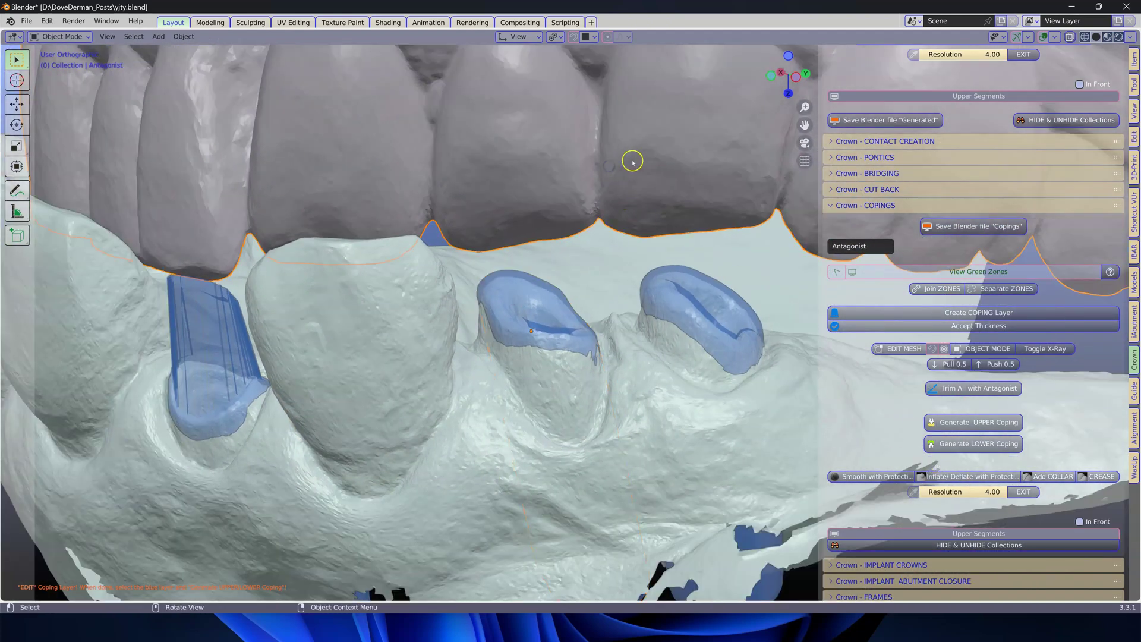
key("h")
Select COPING.001, enter Edit Mode, and circle-select the vertices down its centre
left_click(528, 292)
mouse_move(529, 292)
middle_mouse_down()
mouse_move(512, 326)
mouse_move(531, 398)
mouse_move(512, 298)
middle_mouse_up()
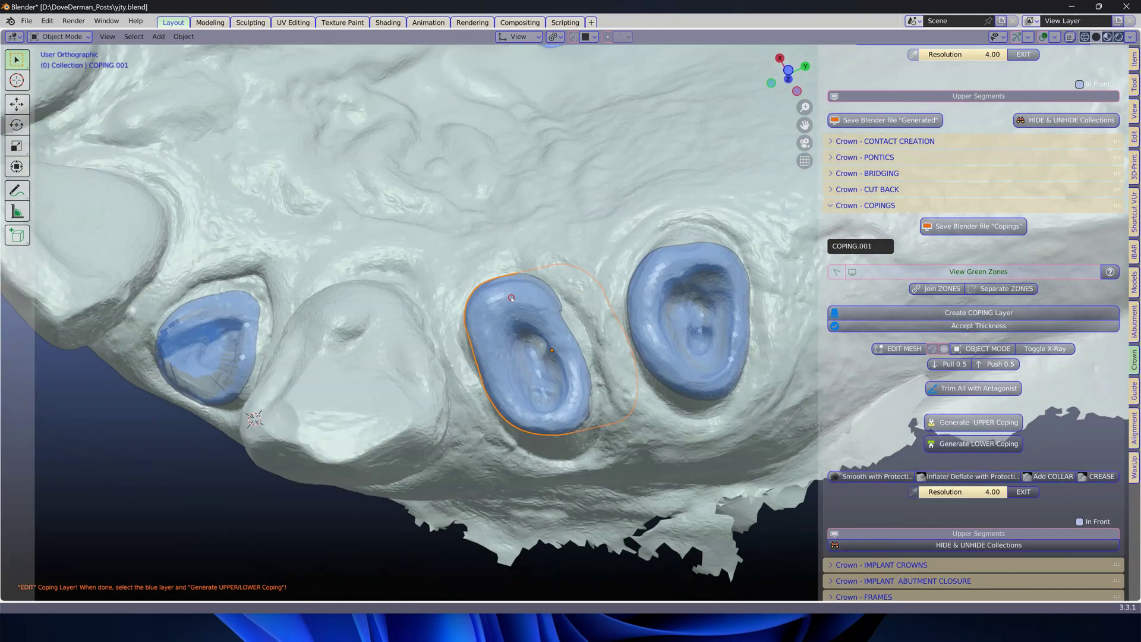
key("Tab")
scroll(528, 326, "up", 2)
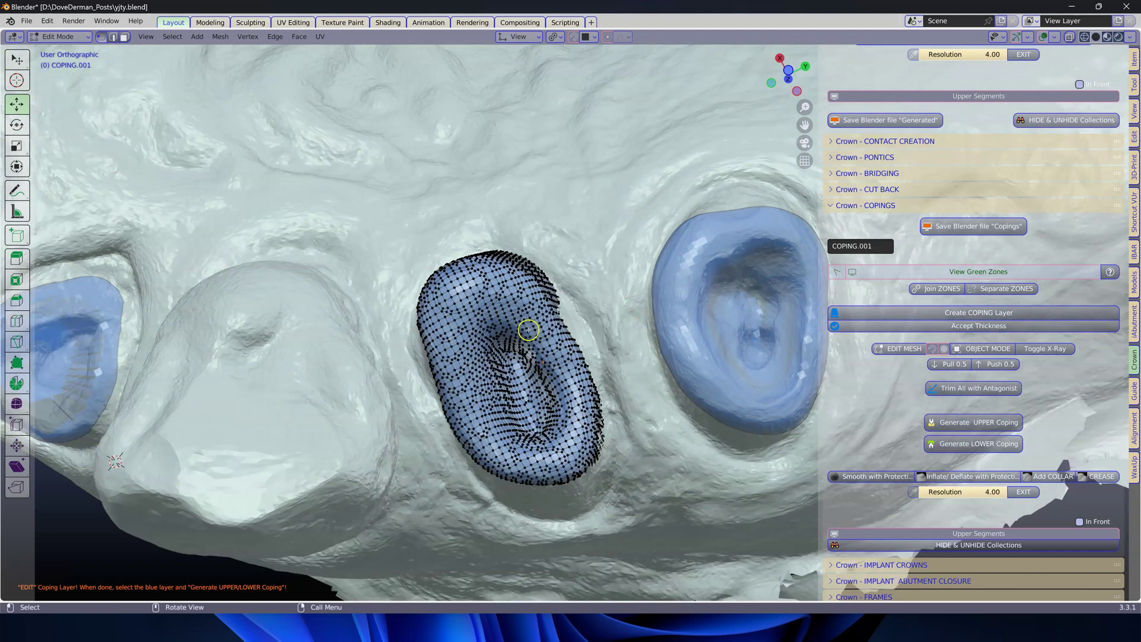
key("c")
mouse_move(485, 311)
left_mouse_down()
mouse_move(545, 409)
mouse_move(496, 303)
mouse_move(484, 300)
mouse_move(467, 307)
mouse_move(489, 413)
mouse_move(523, 434)
mouse_move(546, 423)
left_mouse_up()
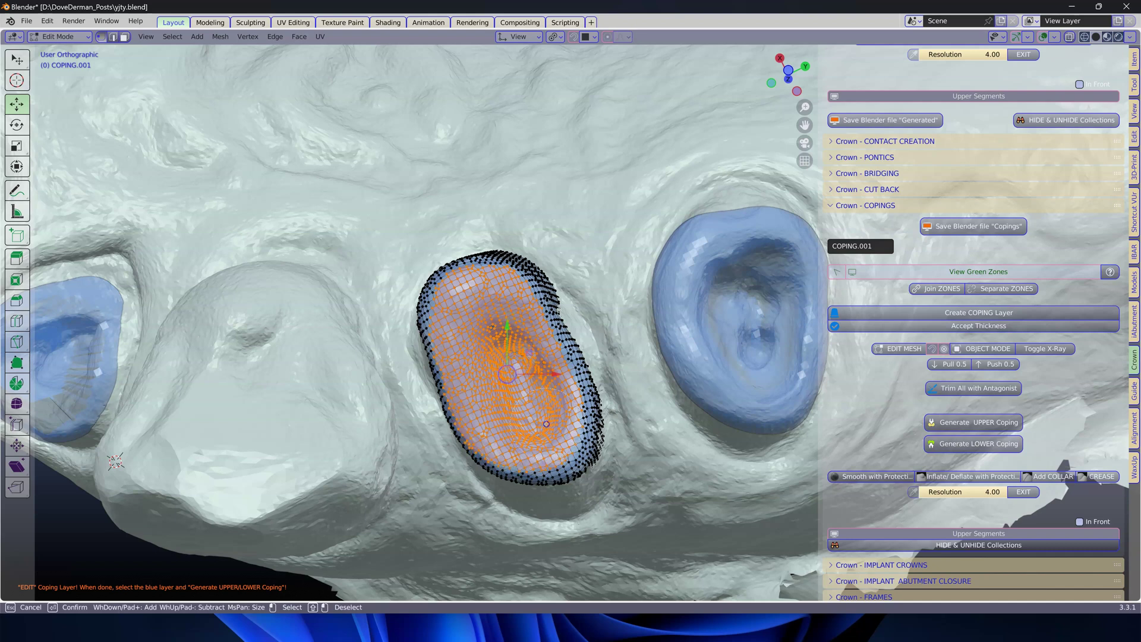
middle_click_drag(547, 400, 460, 327)
right_click(460, 379)
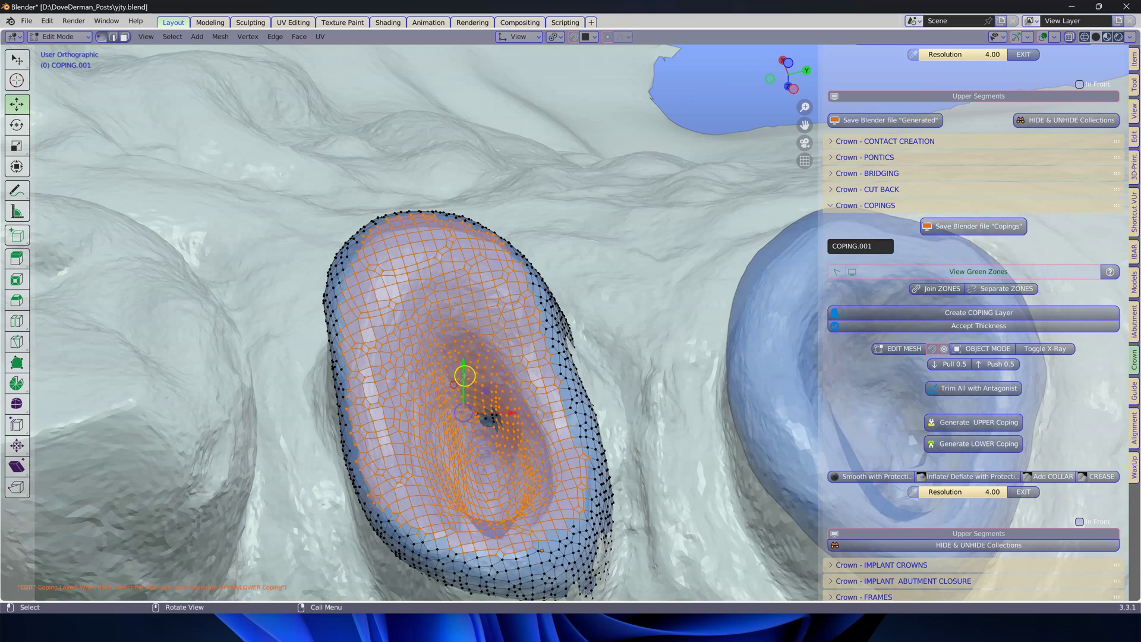
mouse_move(493, 416)
middle_mouse_down()
mouse_move(513, 439)
mouse_move(516, 254)
middle_mouse_up()
key("c")
right_click(516, 436)
Start moving the selected centre vertices along the normal Z axis
key("g")
key("z")
key("z")
key("z")
key("z")
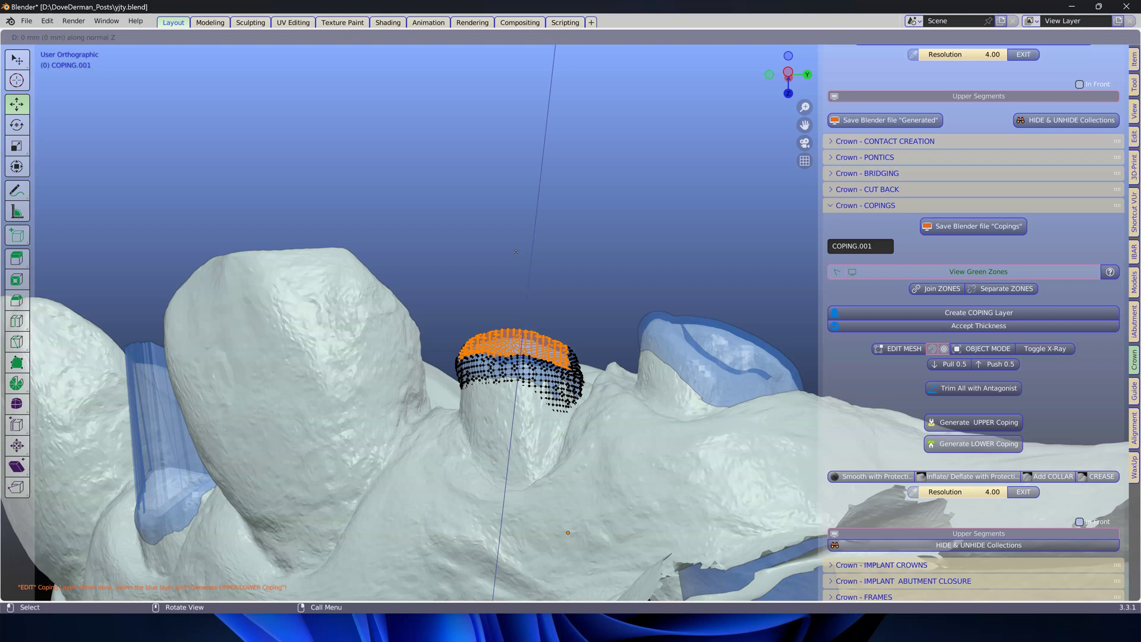
key("z")
key("z")
Set the transform orientation to Local and undo the first upward move
left_click(528, 198)
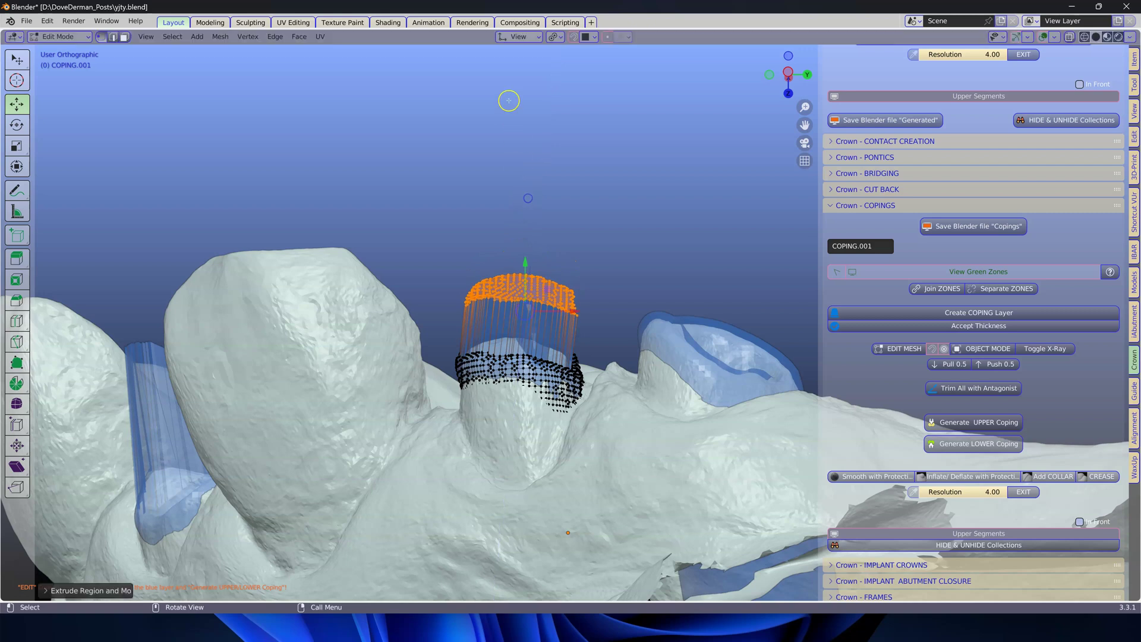
left_click(520, 38)
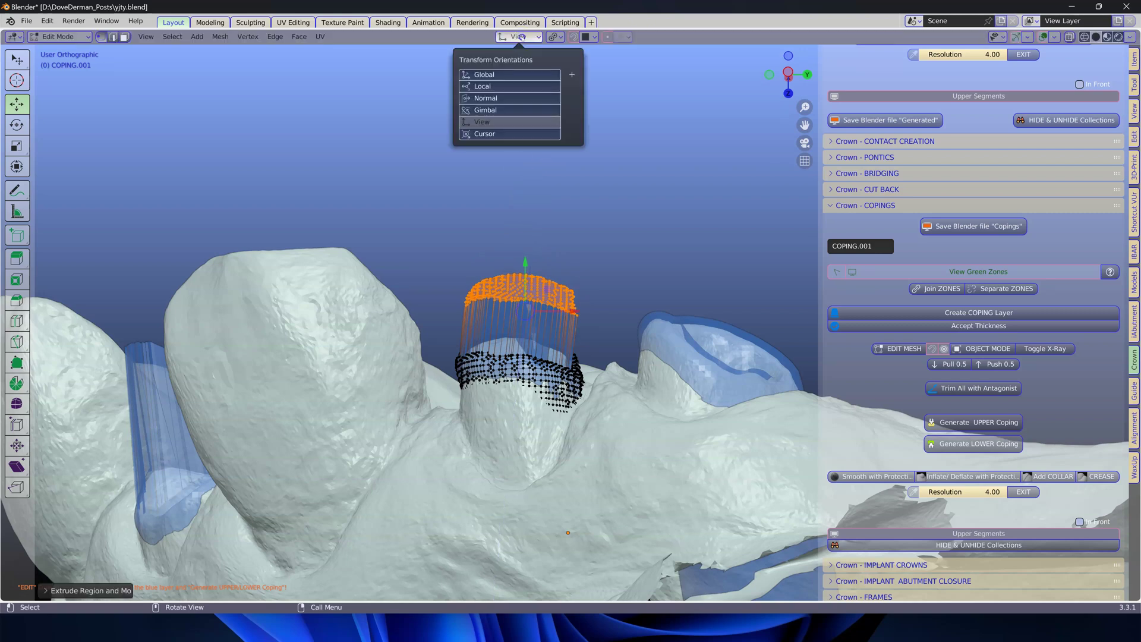
left_click(482, 87)
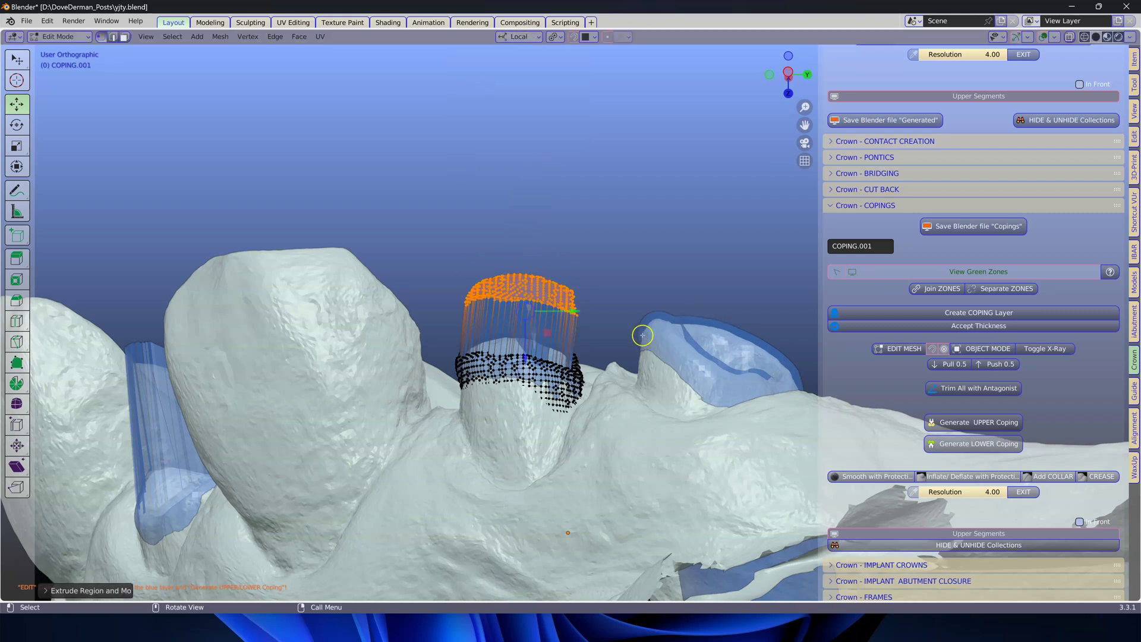
key("ctrl+z")
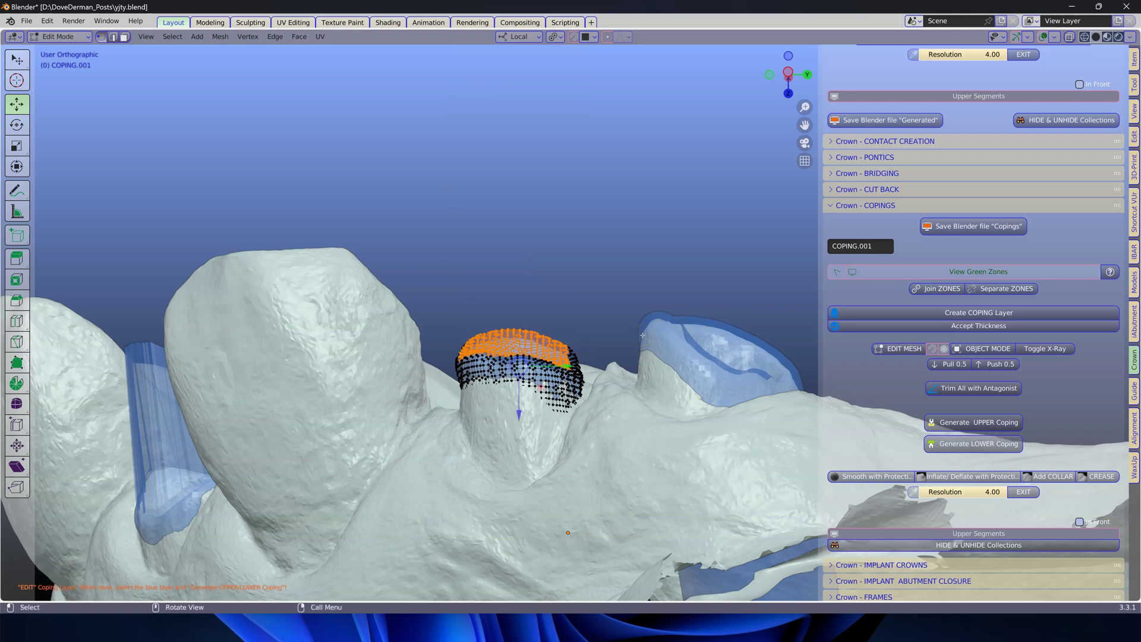
Raise COPING.001's top vertices along local Z
key("g")
key("z")
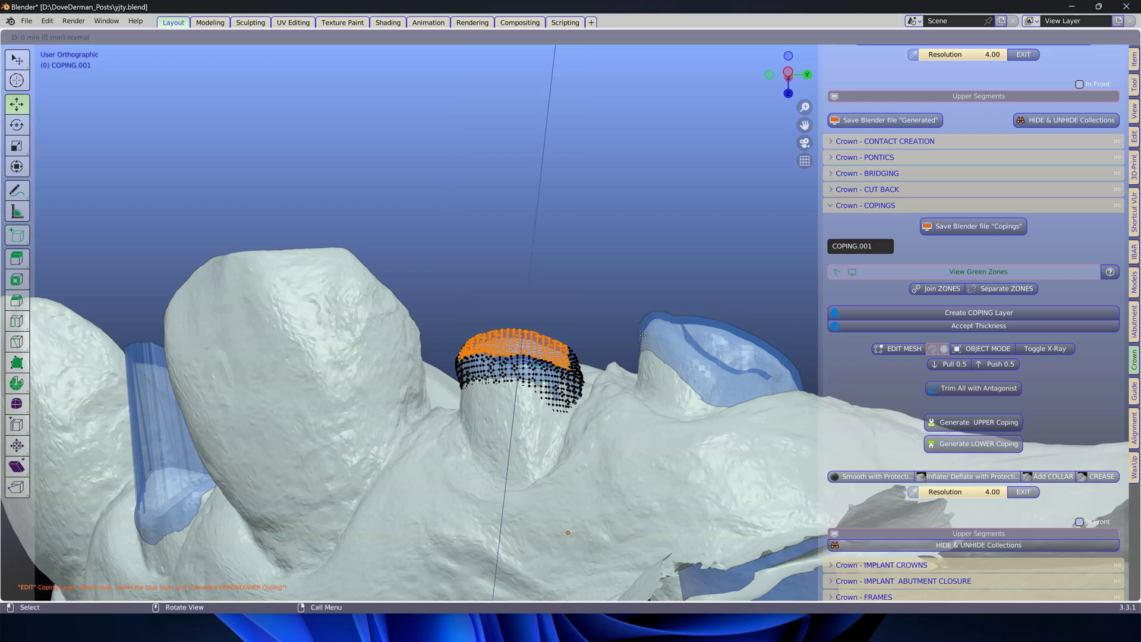
key("z")
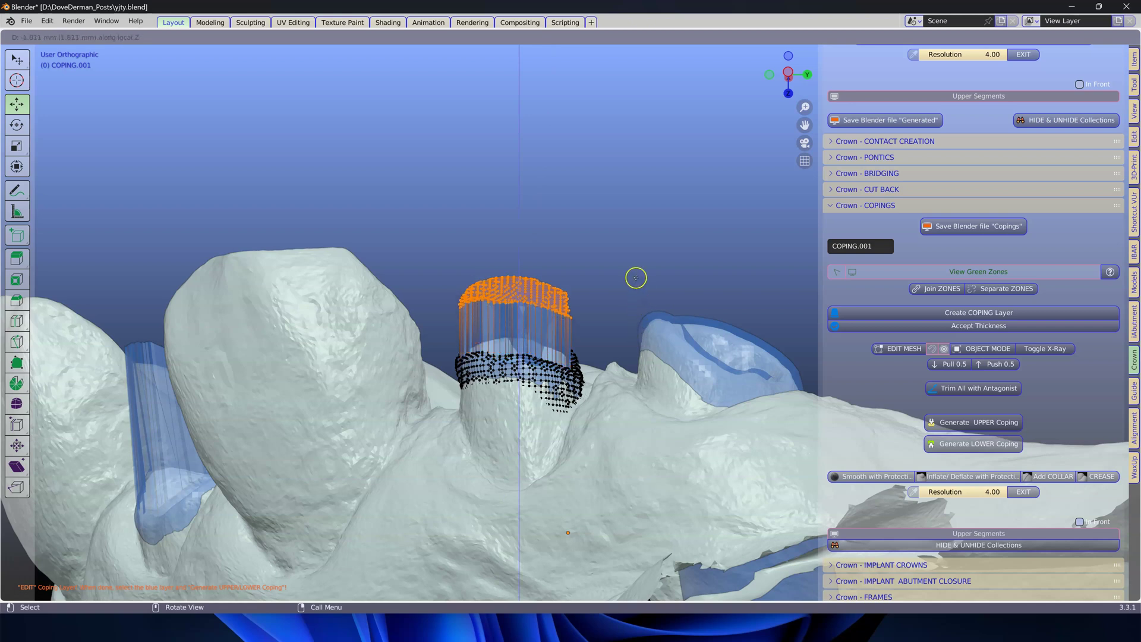
left_click(637, 280)
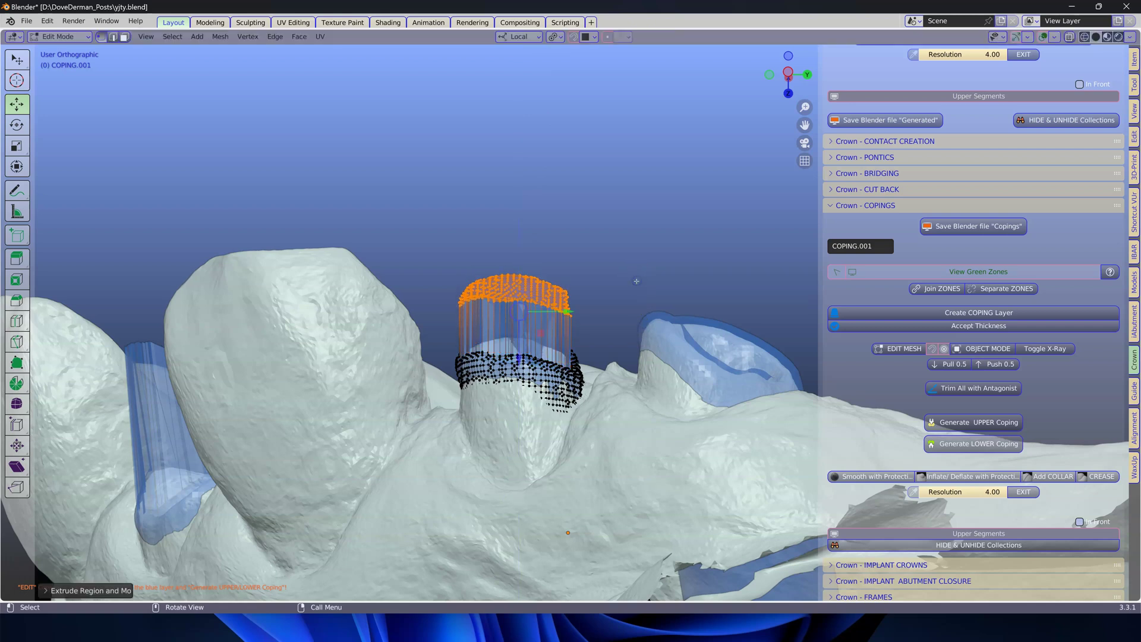
Flatten the top into a level cap with a Z scale of 0, then return to Object Mode
key("s")
key("z")
key("z")
key("0")
key("Return")
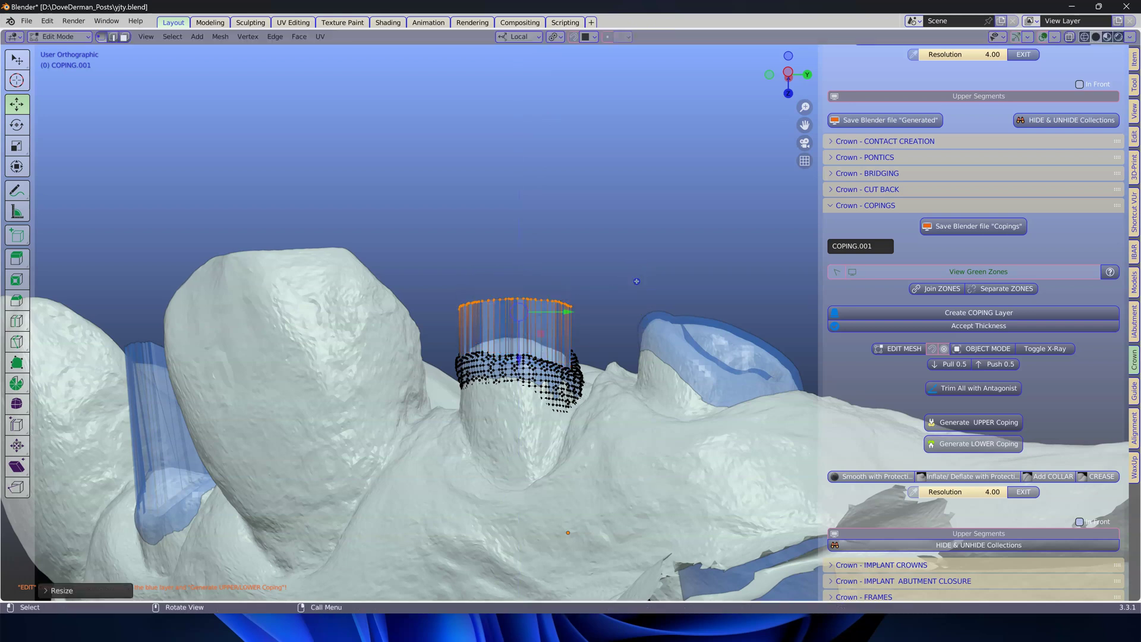
middle_click_drag(576, 322, 447, 492)
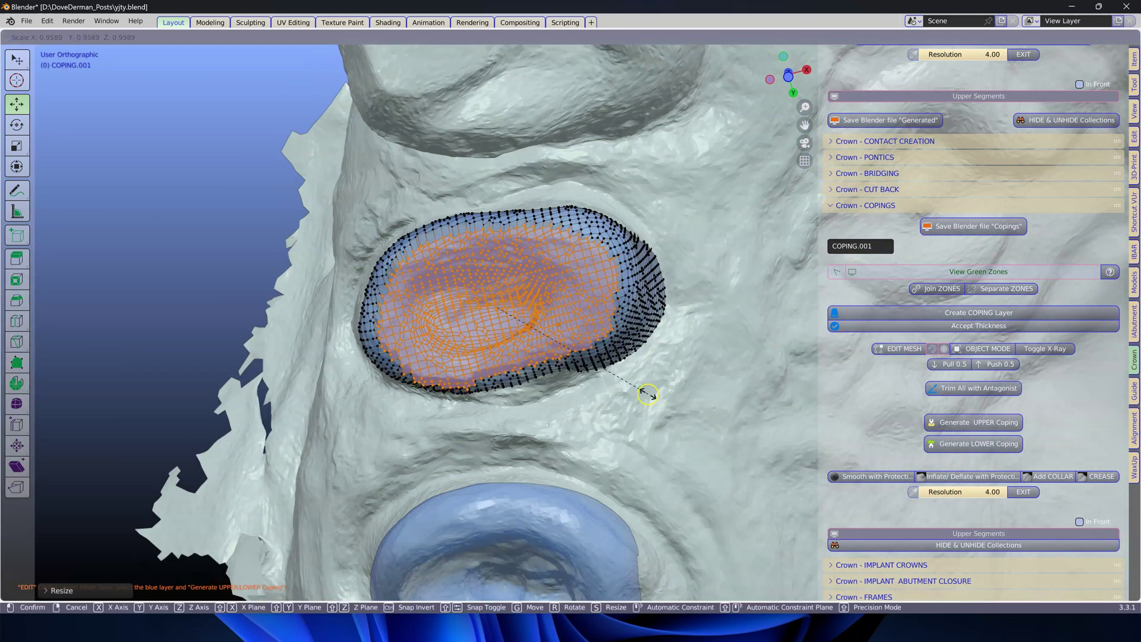
middle_click_drag(636, 389, 475, 279)
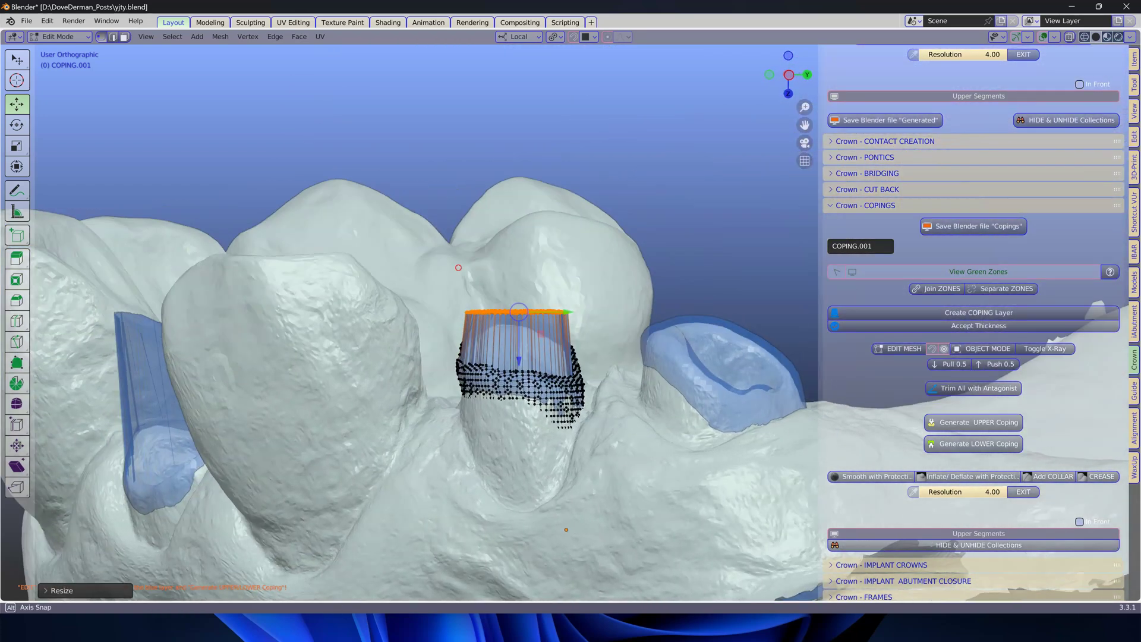
scroll(653, 416, "up", 2)
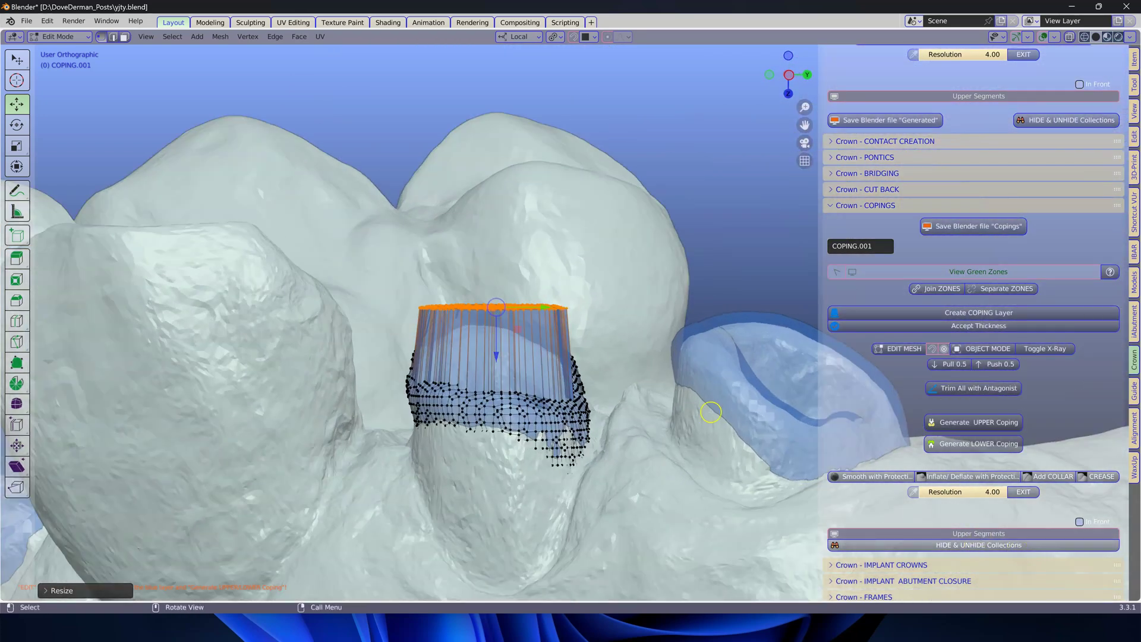
scroll(613, 171, "down", 3)
key("Tab")
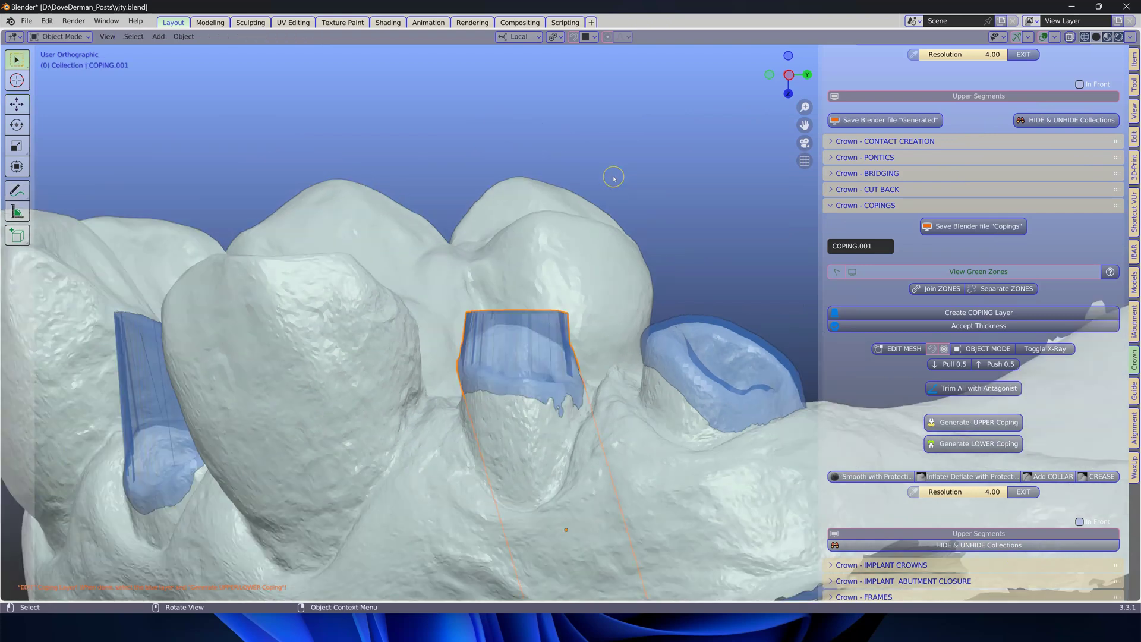
Unhide the Antagonist teeth and re-enter Edit Mode on COPING.001
key("alt+h")
left_click(514, 316)
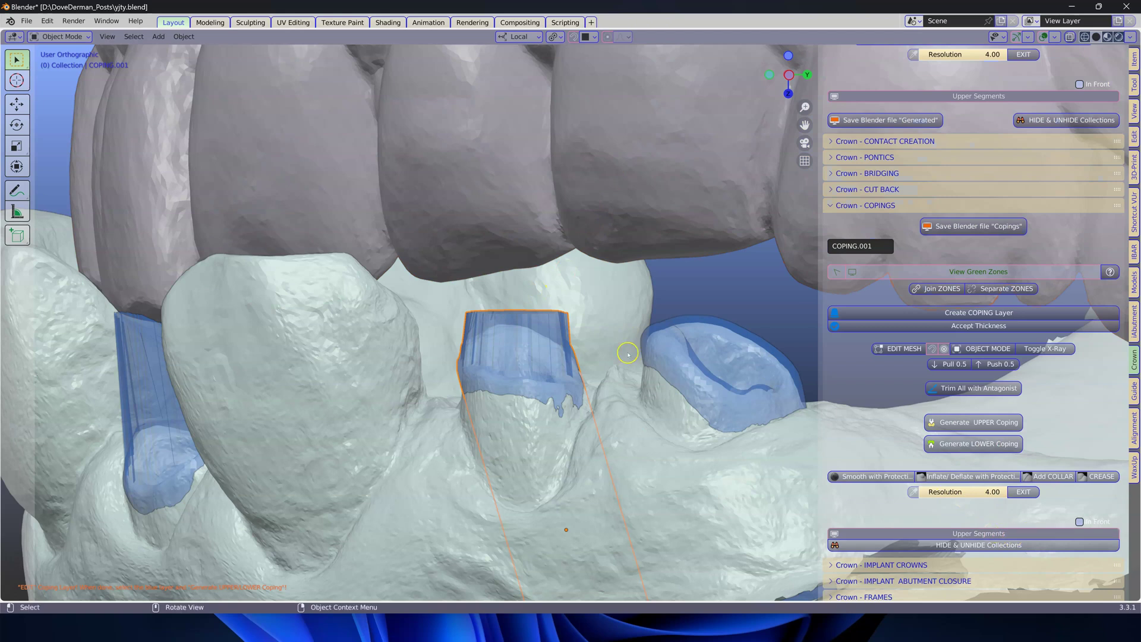
key("Tab")
left_click(1009, 550)
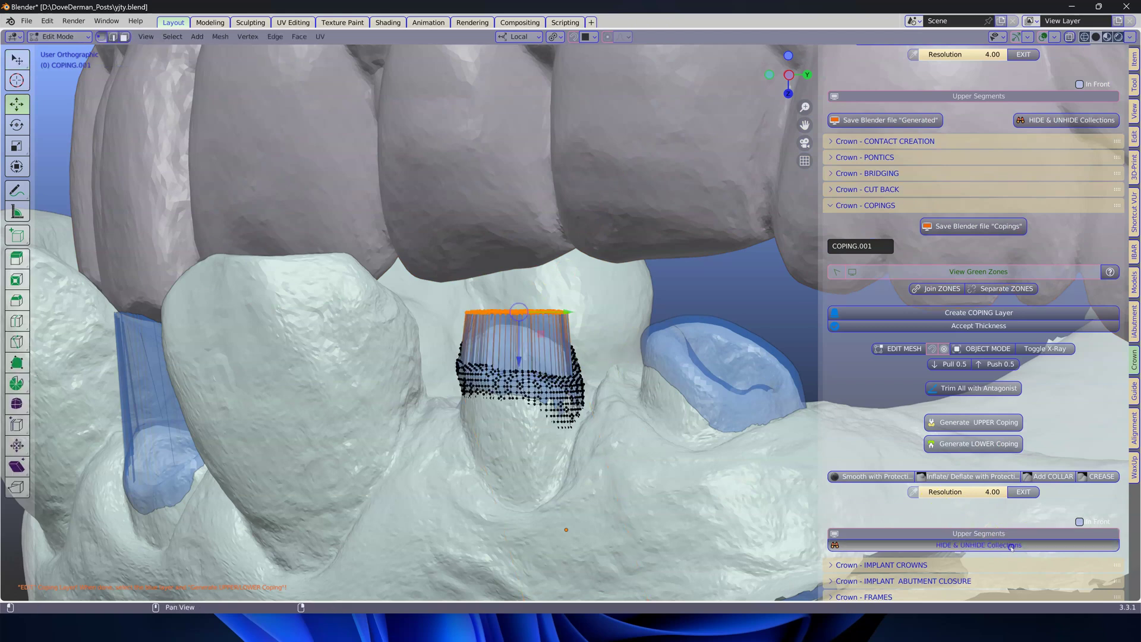
left_click(1012, 562)
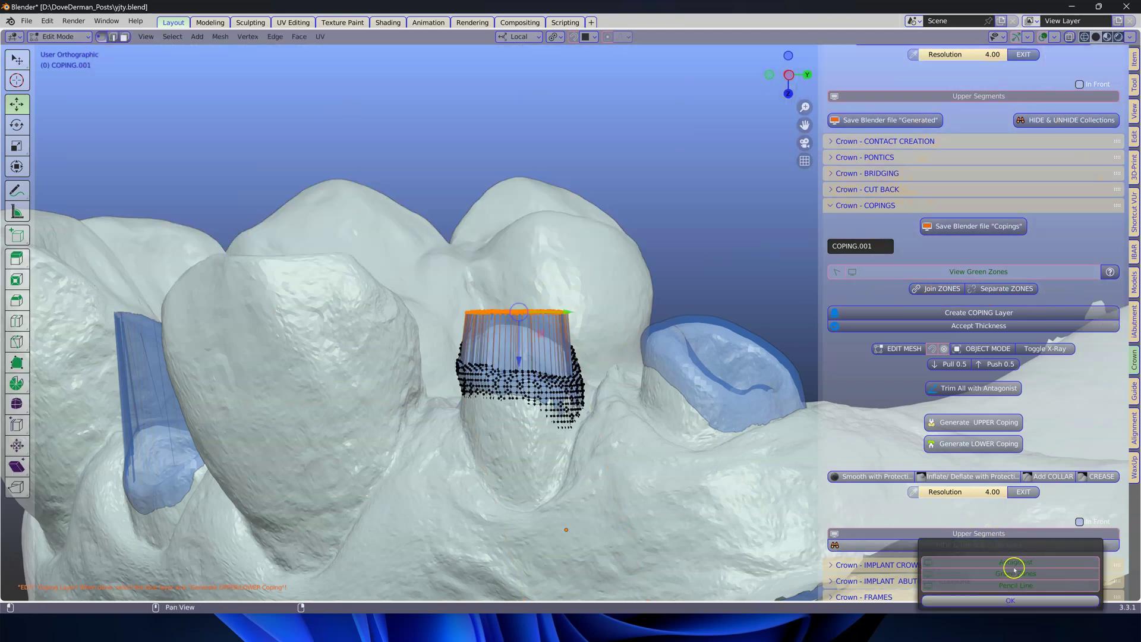
left_click(1015, 566)
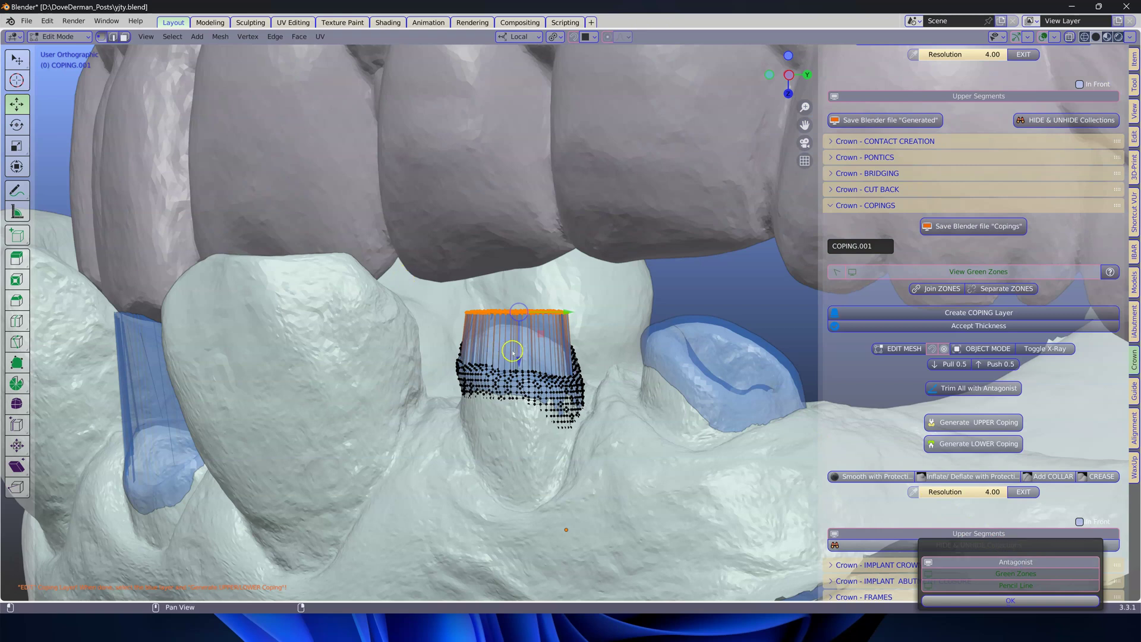
Lift COPING.001's top ring slightly along Z toward the upper teeth, then exit Edit Mode
left_click_drag(518, 352, 519, 319)
middle_click_drag(524, 330, 559, 363)
key("Tab")
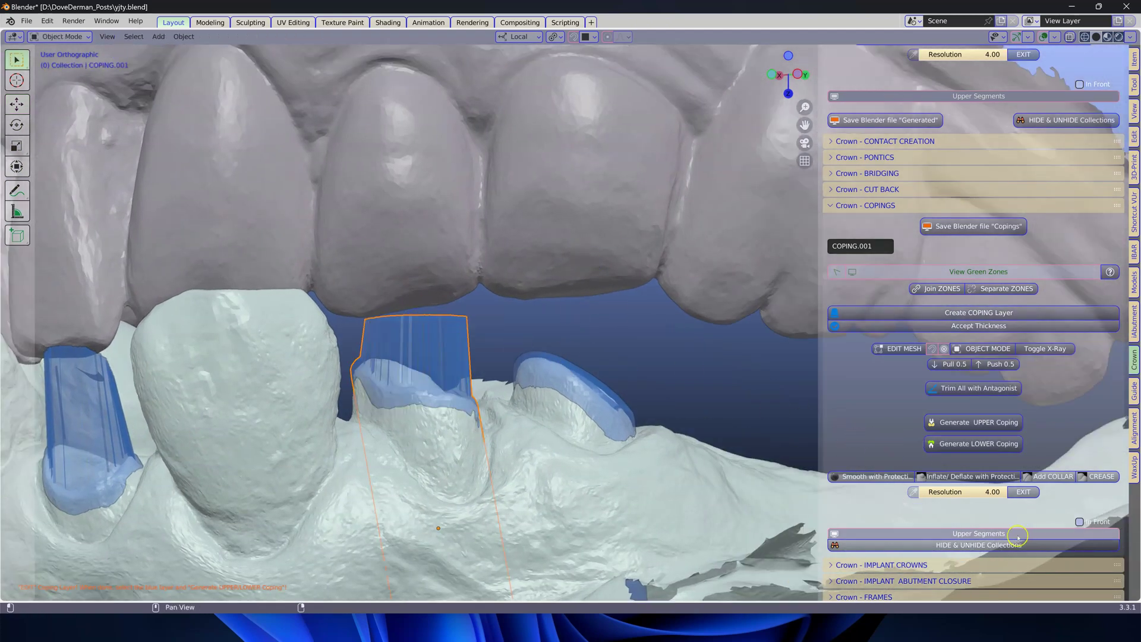
Hide the Antagonist collection again and select COPING.002
left_click(996, 534)
left_click(993, 545)
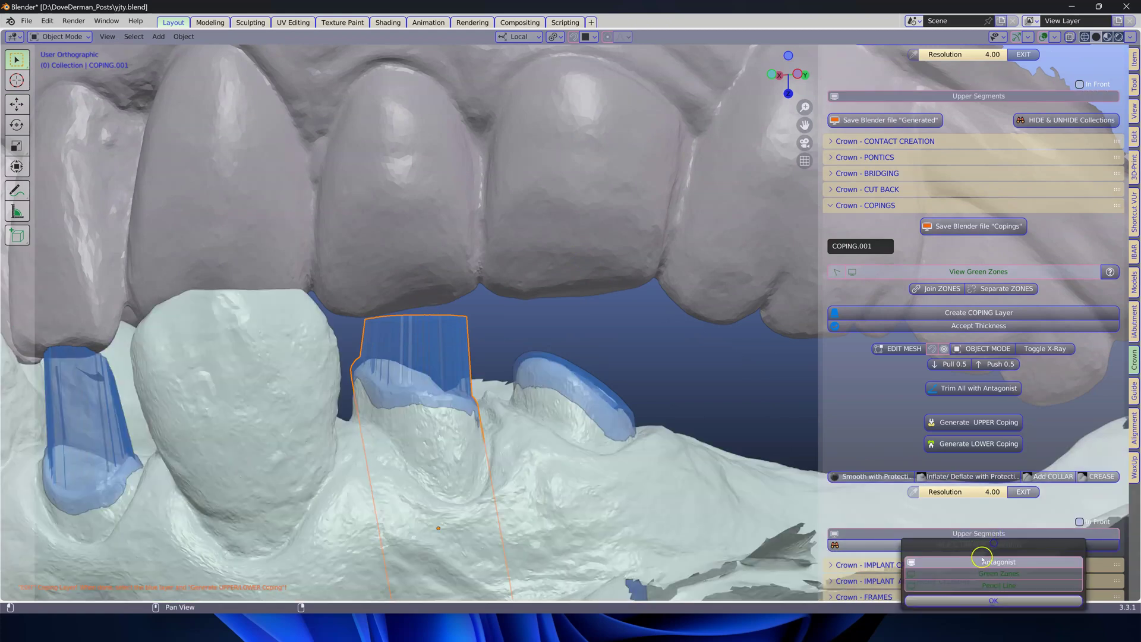
left_click(981, 561)
left_click(582, 394)
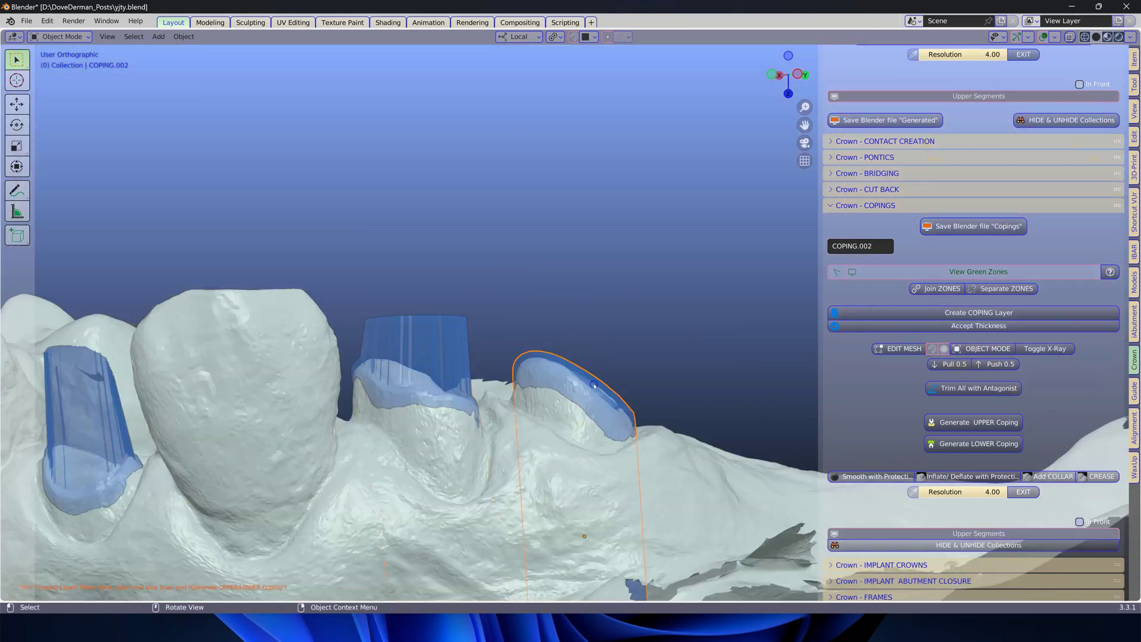
Enter Edit Mode on COPING.002 and brush-select the vertices of its top
key("Tab")
middle_click_drag(590, 359, 574, 479)
scroll(596, 368, "up", 1)
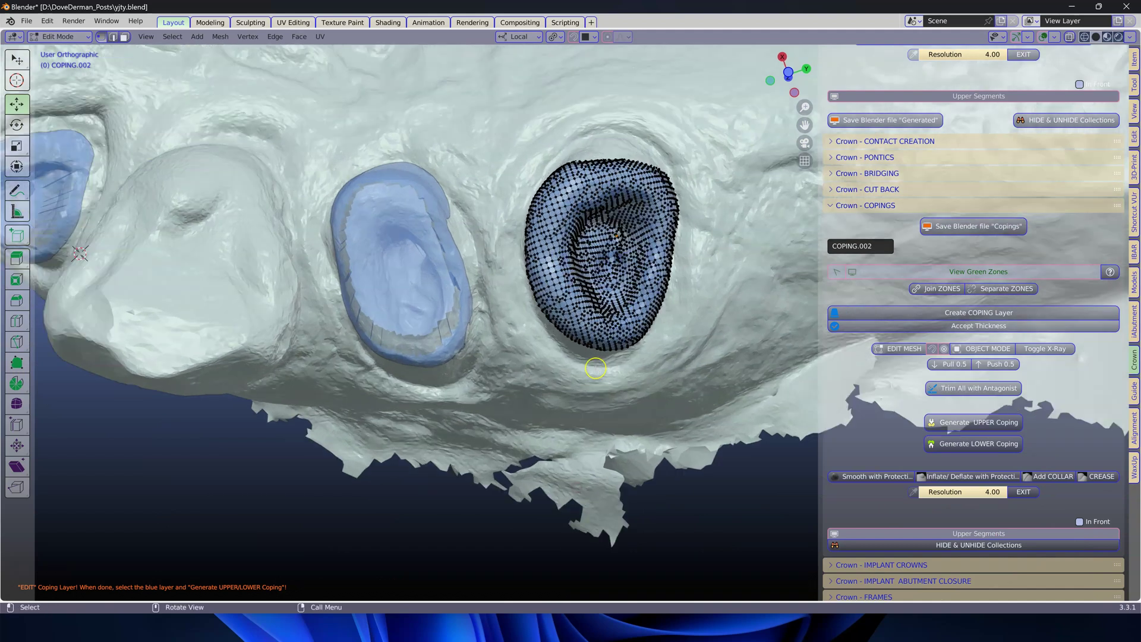
key("c")
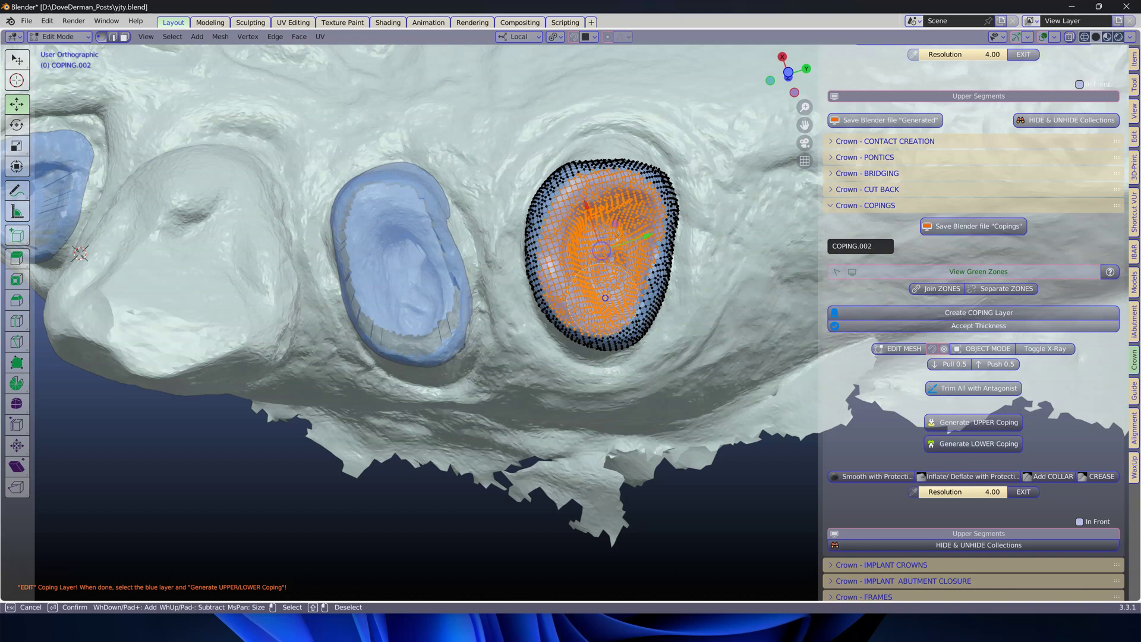
scroll(635, 219, "up", 3)
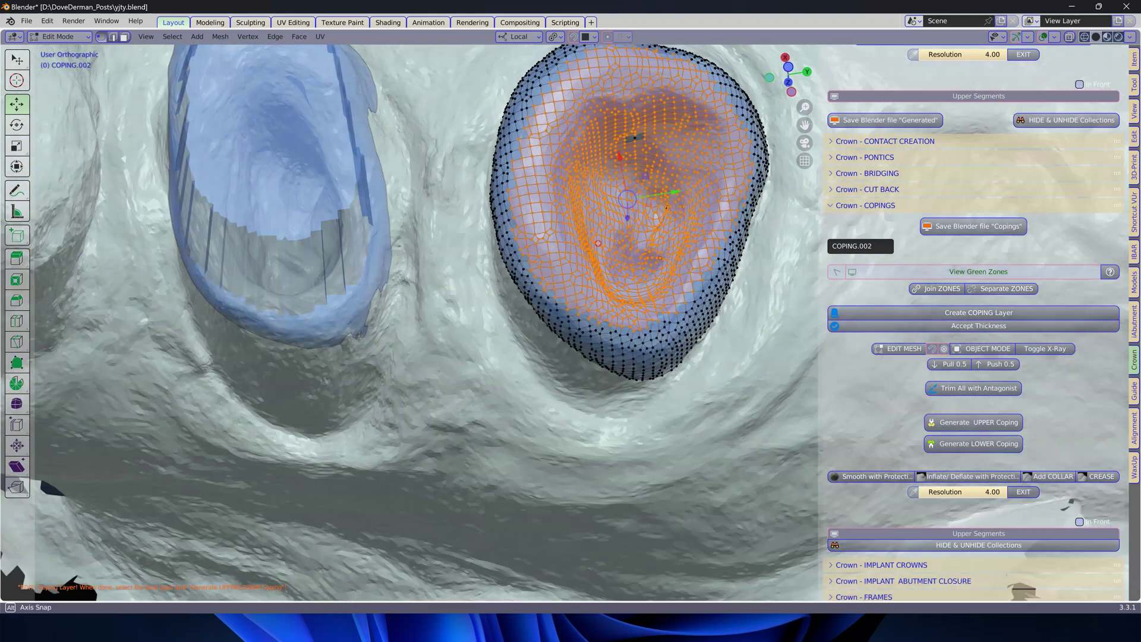
middle_click_drag(629, 155, 615, 204)
Extrude COPING.002's top up along Z, flatten it level, and raise it further
key("g")
key("z")
key("z")
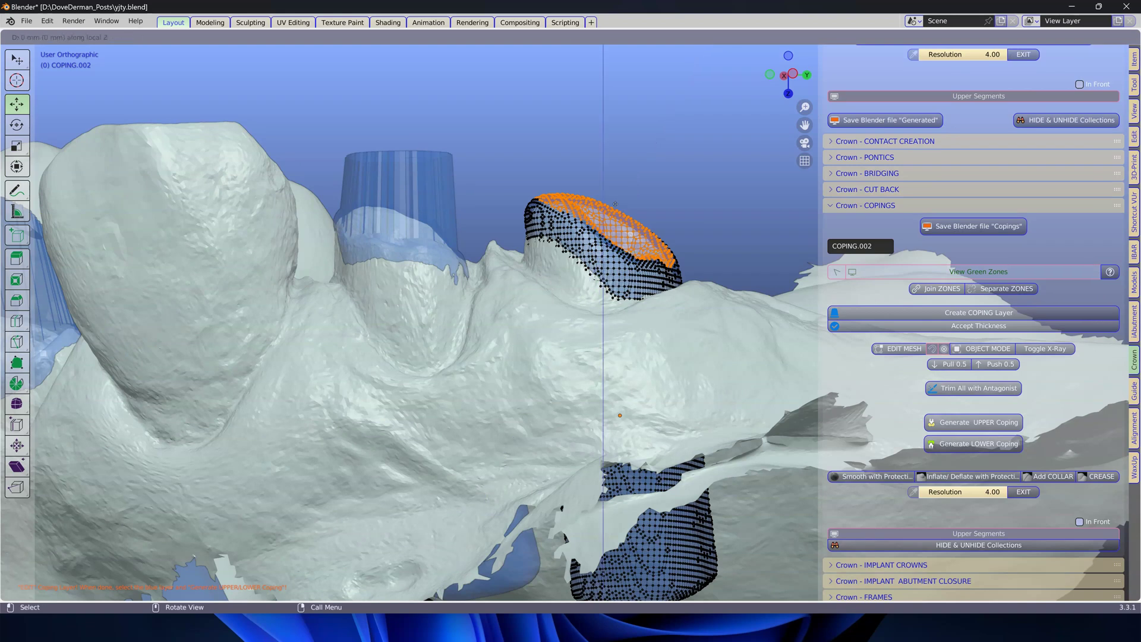
left_click(607, 138)
key("s")
key("z")
key("z")
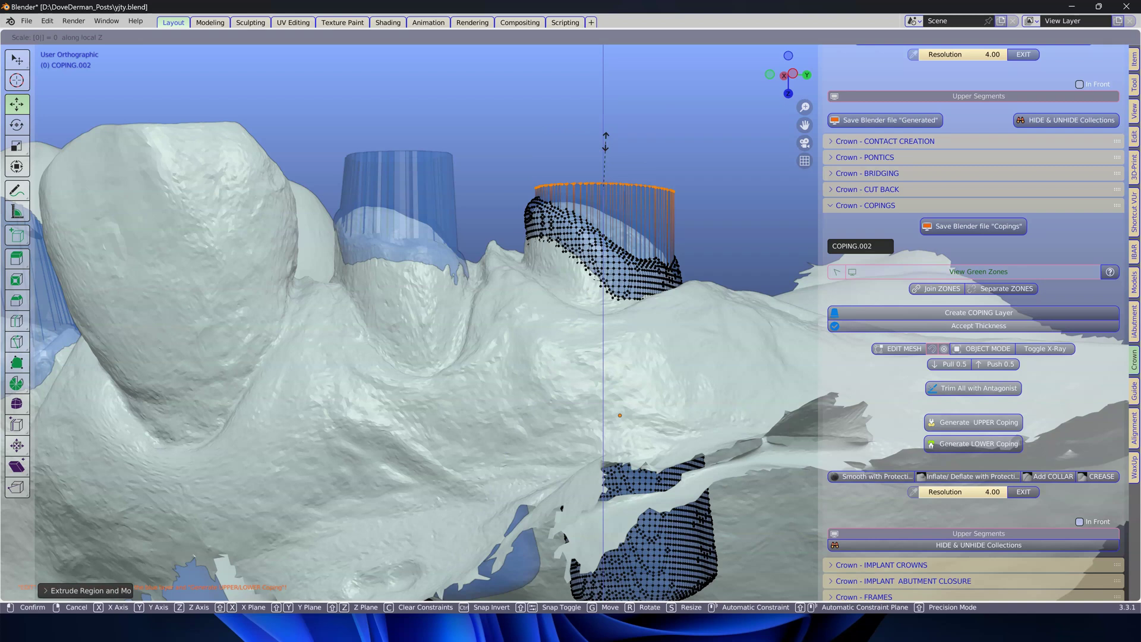
left_click(604, 170)
left_click_drag(601, 226, 602, 196)
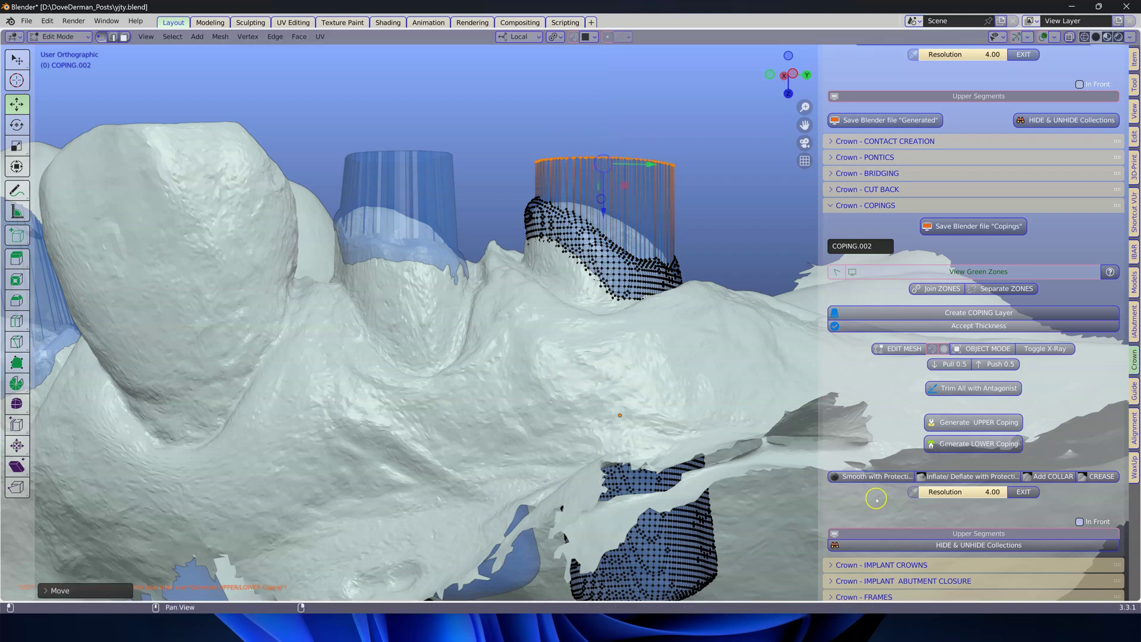
Hide the gum models and show the Antagonist upper teeth
left_click(994, 543)
left_click(996, 544)
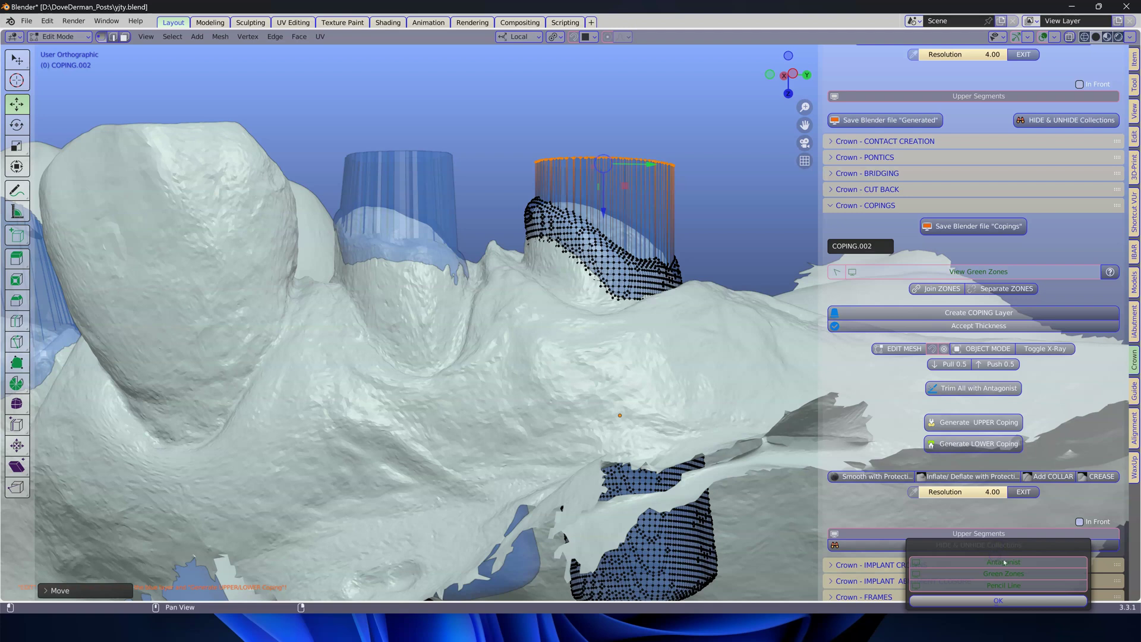
left_click(1004, 562)
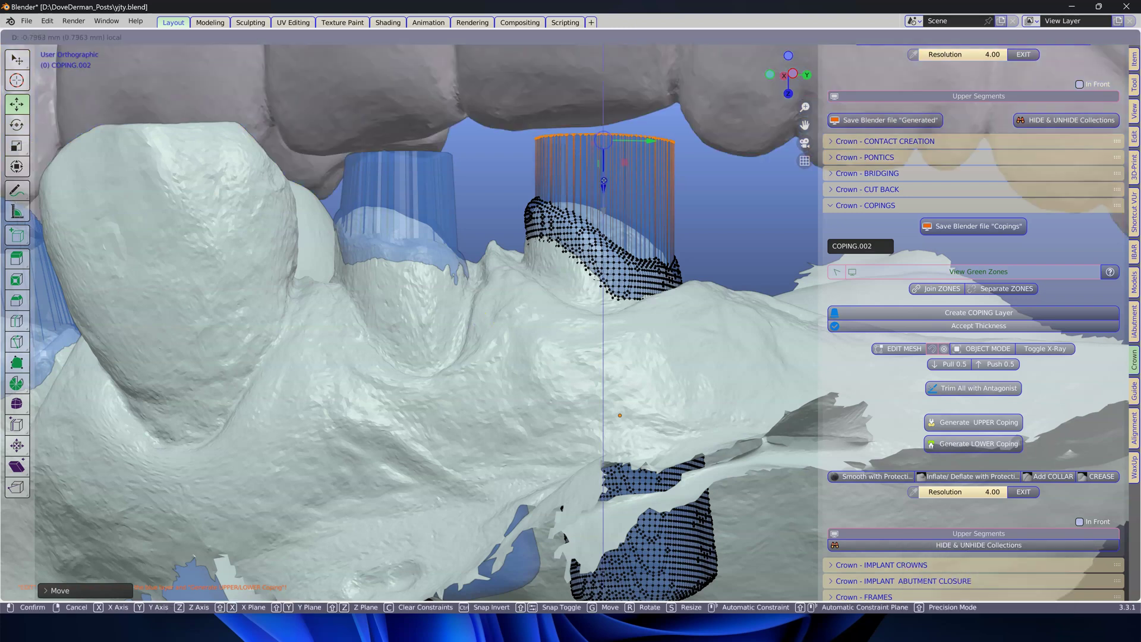
Lower COPING.002's top ring slightly and shrink it to taper the post under the upper teeth
middle_click_drag(477, 321, 463, 342)
left_click_drag(598, 193, 600, 204)
mouse_move(600, 235)
middle_mouse_down()
mouse_move(657, 239)
mouse_move(667, 225)
mouse_move(620, 225)
middle_mouse_up()
key("s")
left_click(665, 224)
Return to Object Mode and click through the copings, ending with the middle COPING.001 selected
key("Tab")
scroll(619, 224, "up", 4)
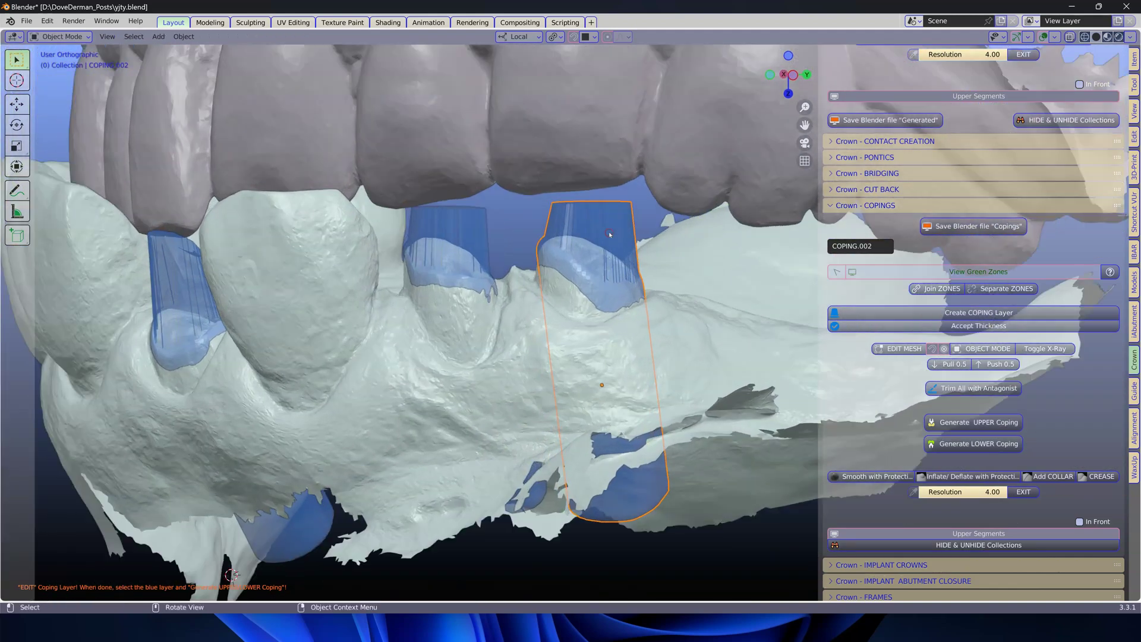
scroll(623, 224, "down", 2)
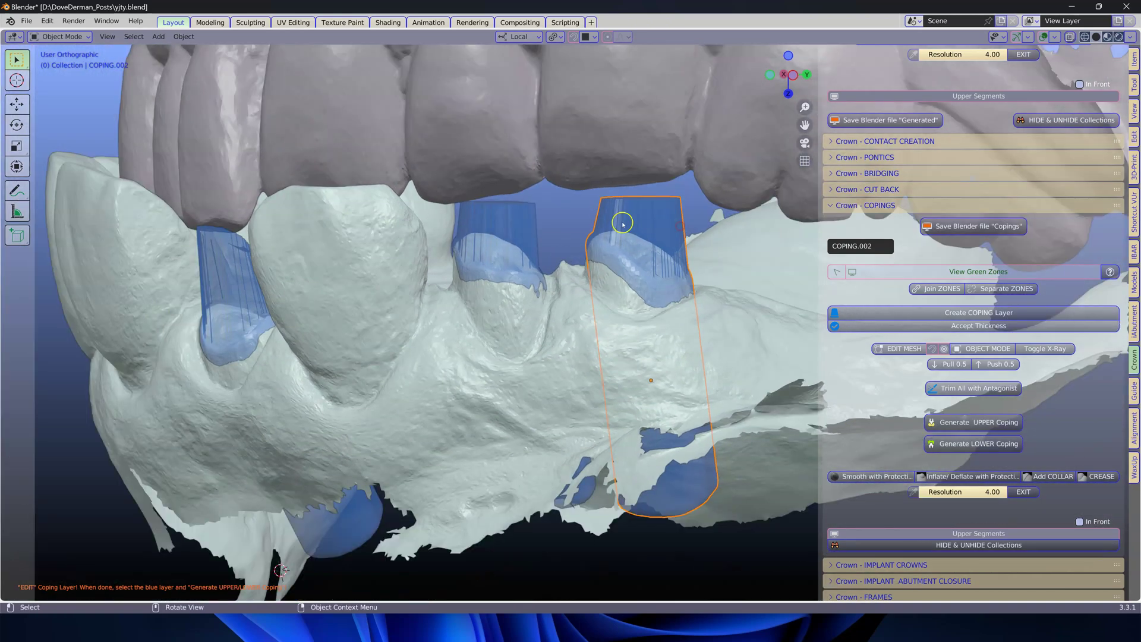
left_click(514, 215)
left_click(233, 262)
middle_click_drag(233, 261, 469, 144)
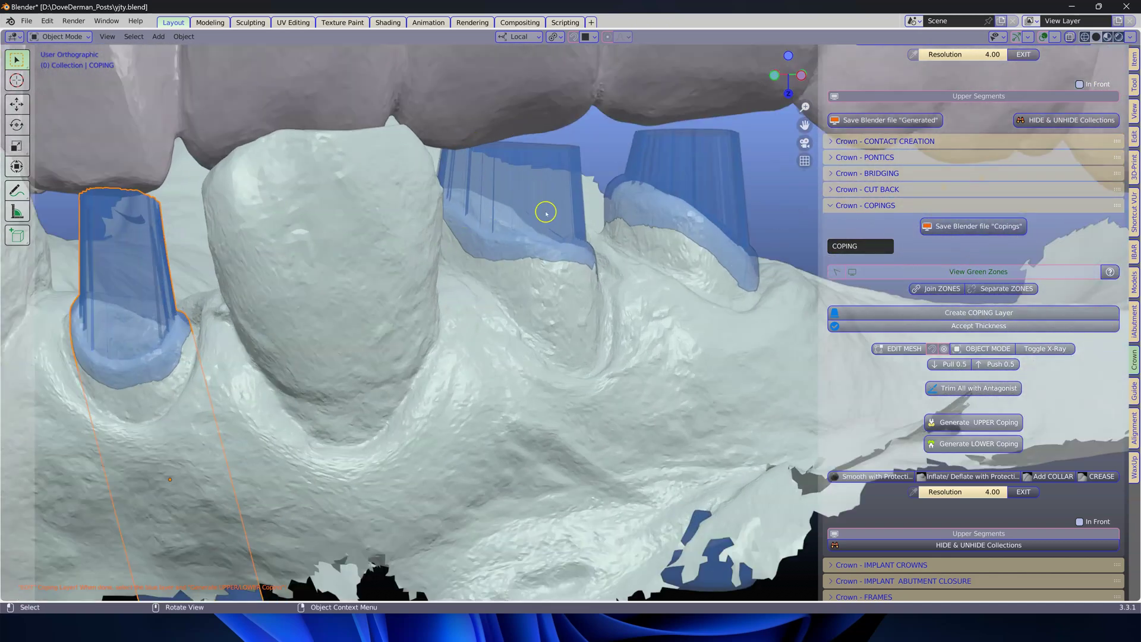
scroll(546, 213, "down", 4)
scroll(573, 196, "up", 1)
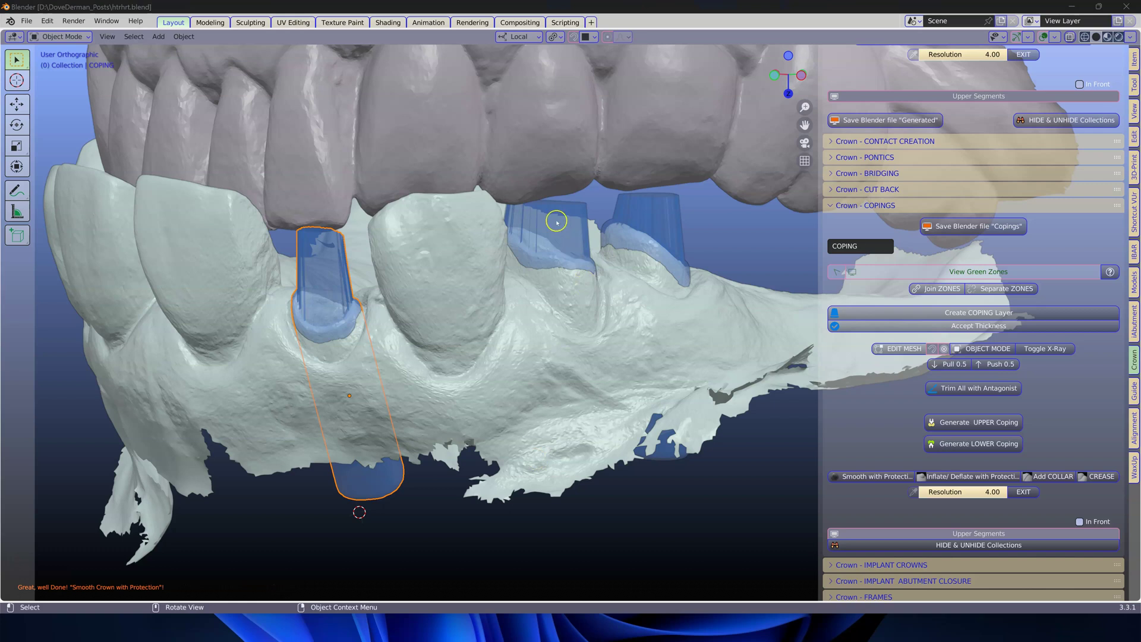
left_click(556, 221)
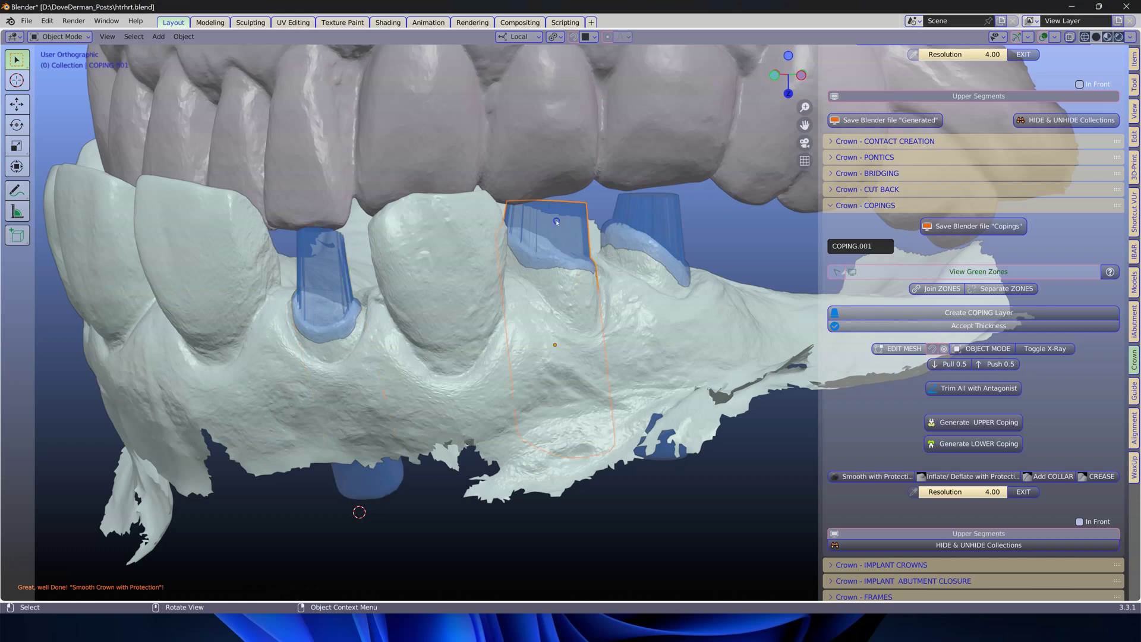
Select all three copings with the left one active and start Smooth with Protection
left_click(650, 208, "shift")
left_click(335, 278, "shift")
left_click(968, 451)
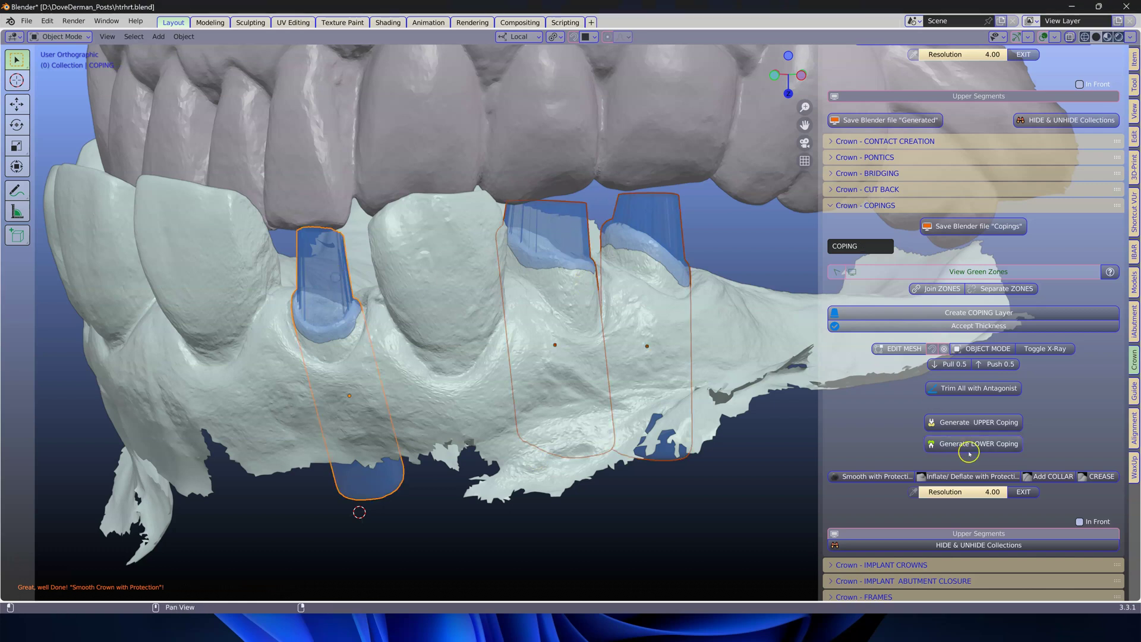
left_click(871, 476)
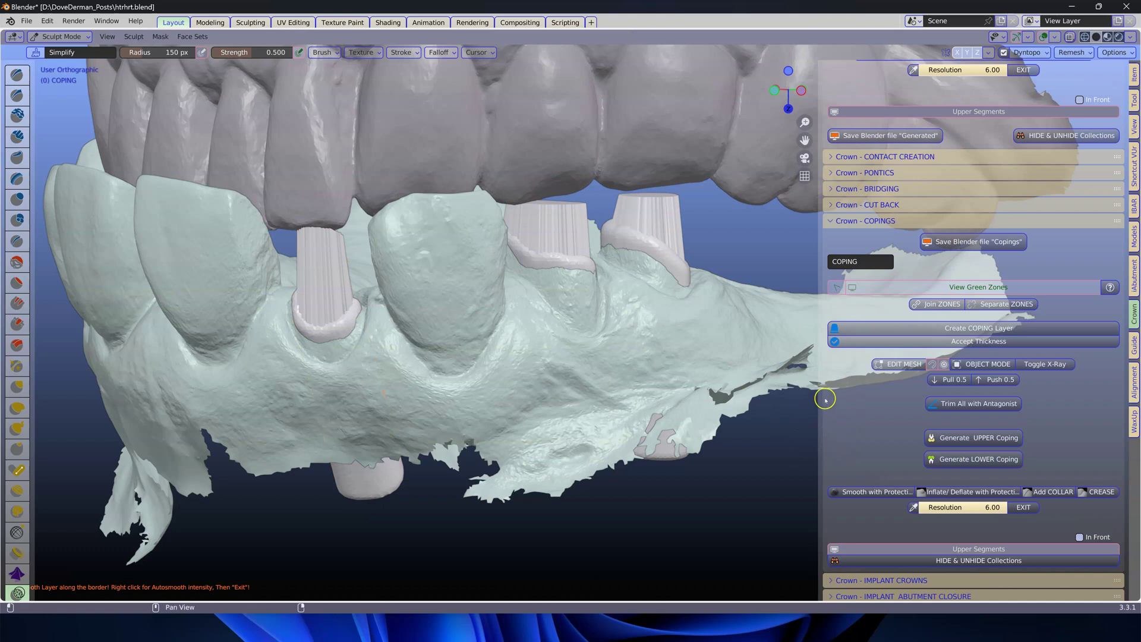
Hide the lower gum model, lower Auto-Smooth, set brush Strength, and smooth the coping tops
left_click_drag(822, 400, 744, 400)
left_click(950, 549)
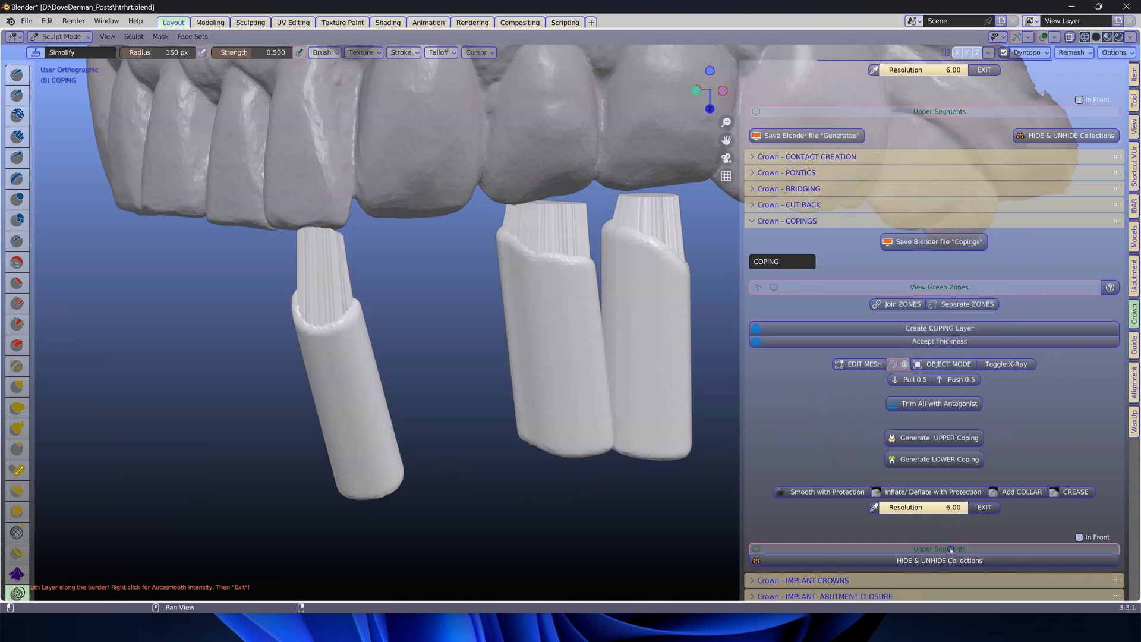
mouse_move(419, 367)
middle_mouse_down()
mouse_move(408, 311)
mouse_move(511, 392)
middle_mouse_up()
right_click(511, 392)
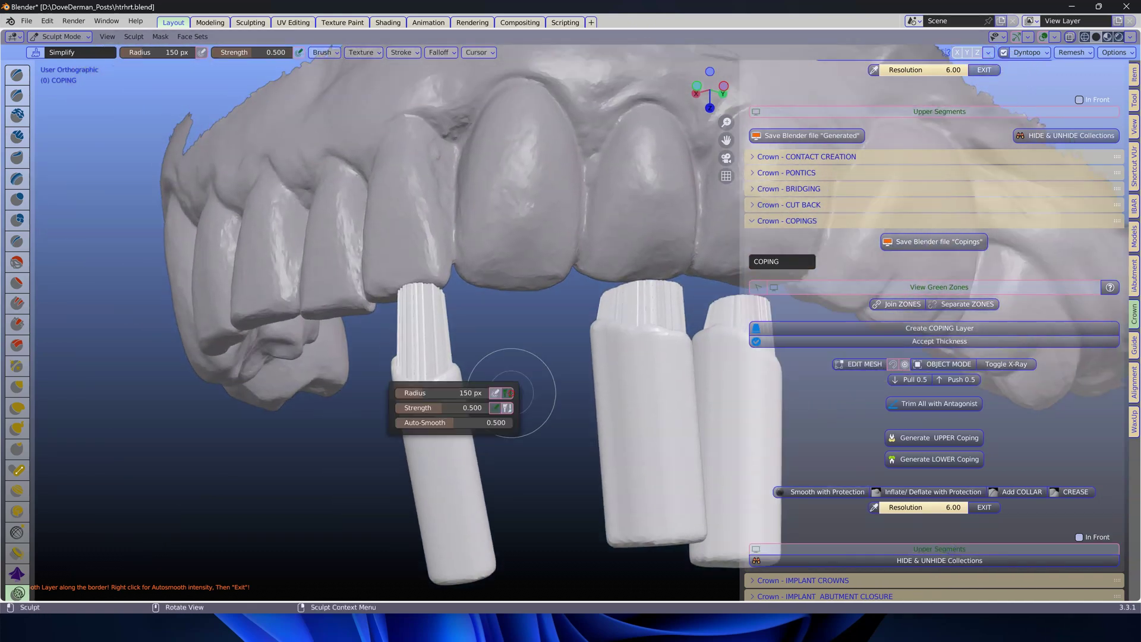
left_click_drag(436, 422, 429, 423)
left_click(438, 410)
left_click_drag(458, 332, 422, 372)
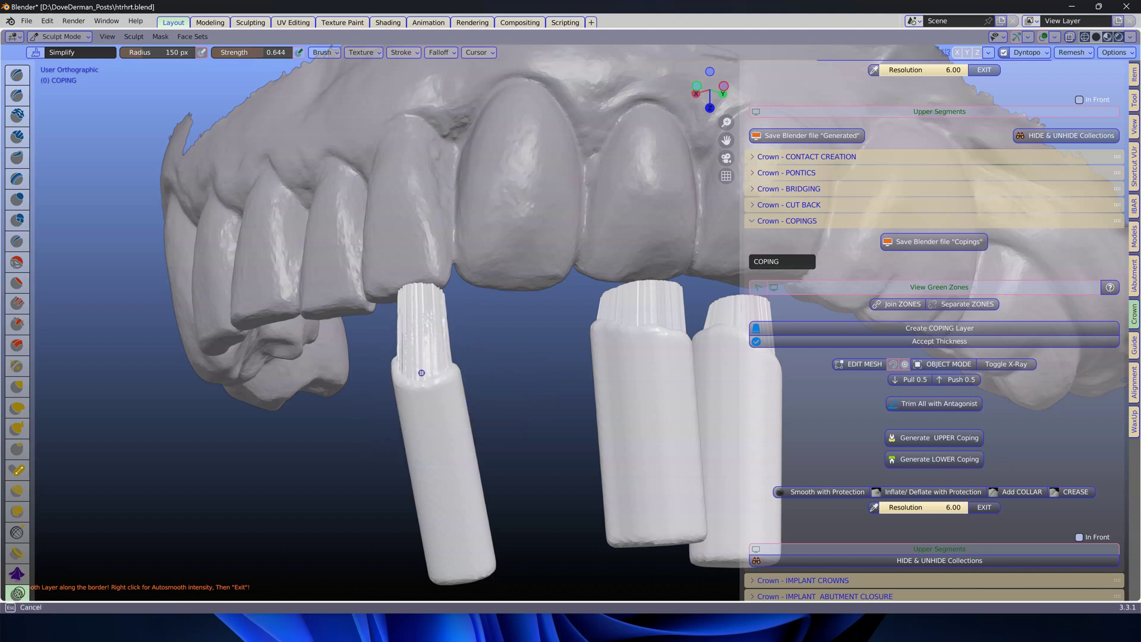
Inspect the smoothed copings from the front and below, then exit sculpting
middle_click_drag(433, 345, 226, 335)
middle_click_drag(151, 373, 275, 395)
scroll(368, 403, "up", 2)
mouse_move(368, 403)
middle_mouse_down()
mouse_move(46, 407)
mouse_move(265, 378)
mouse_move(237, 407)
mouse_move(395, 400)
mouse_move(249, 394)
mouse_move(247, 517)
mouse_move(654, 479)
mouse_move(743, 487)
middle_mouse_up()
left_click(984, 507)
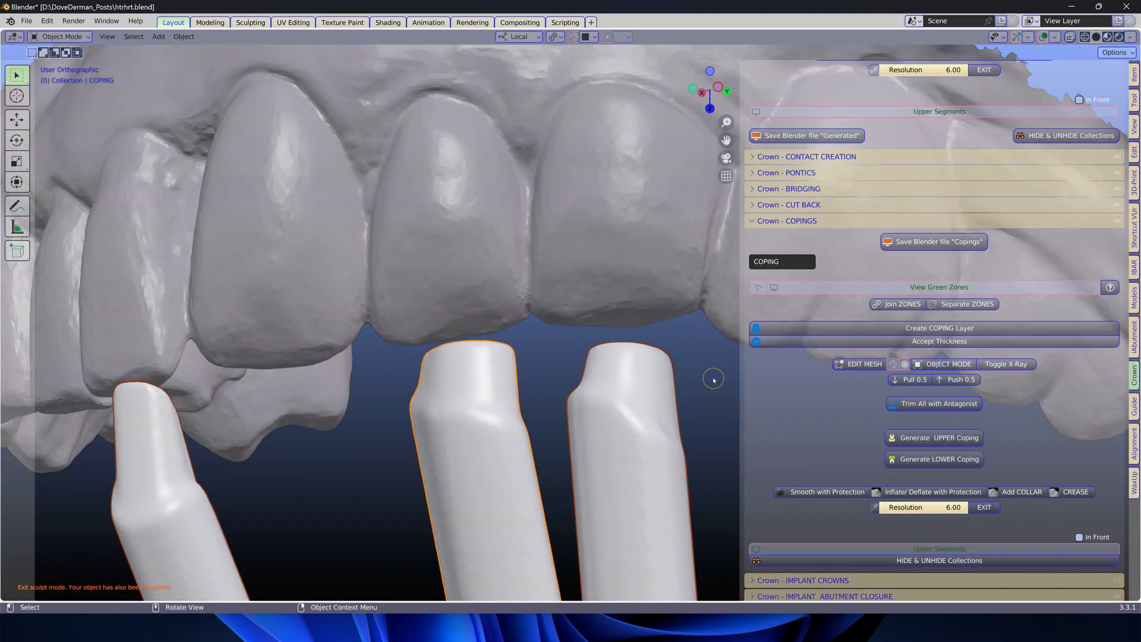
Orbit to a straight front view and select the middle coping
left_click(640, 386)
middle_click_drag(640, 386, 452, 85)
middle_click_drag(519, 202, 484, 331)
middle_click_drag(445, 364, 472, 367)
left_click(483, 380)
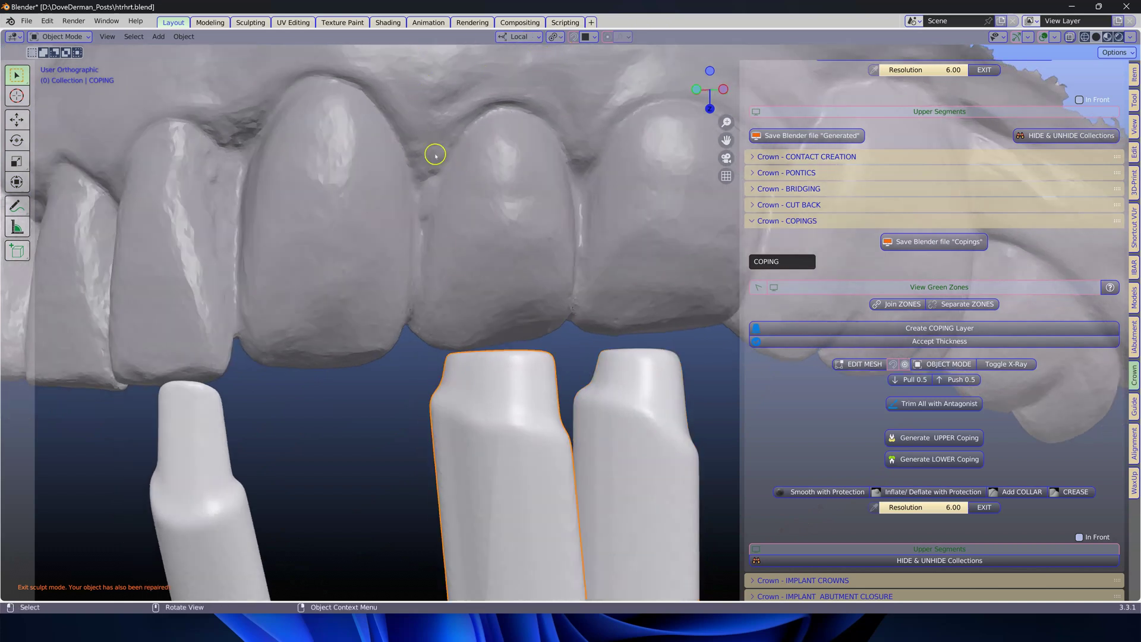
Pull the middle coping's top vertex down with proportional editing and return to Object Mode
left_click(861, 365)
middle_click_drag(403, 375, 404, 375)
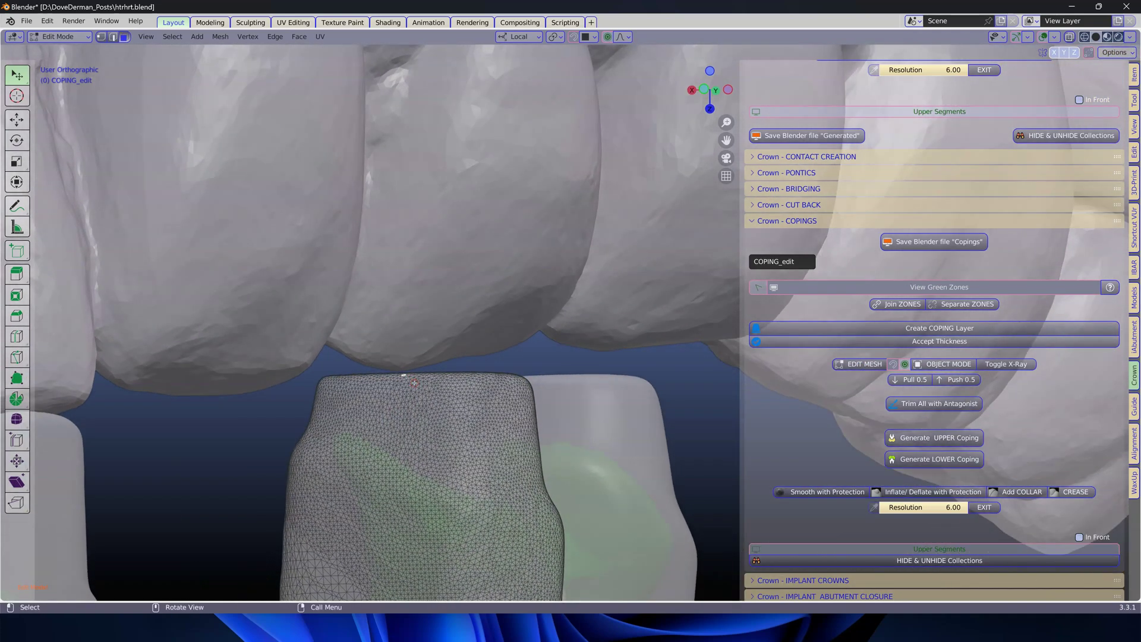
key("g")
scroll(401, 376, "down", 5)
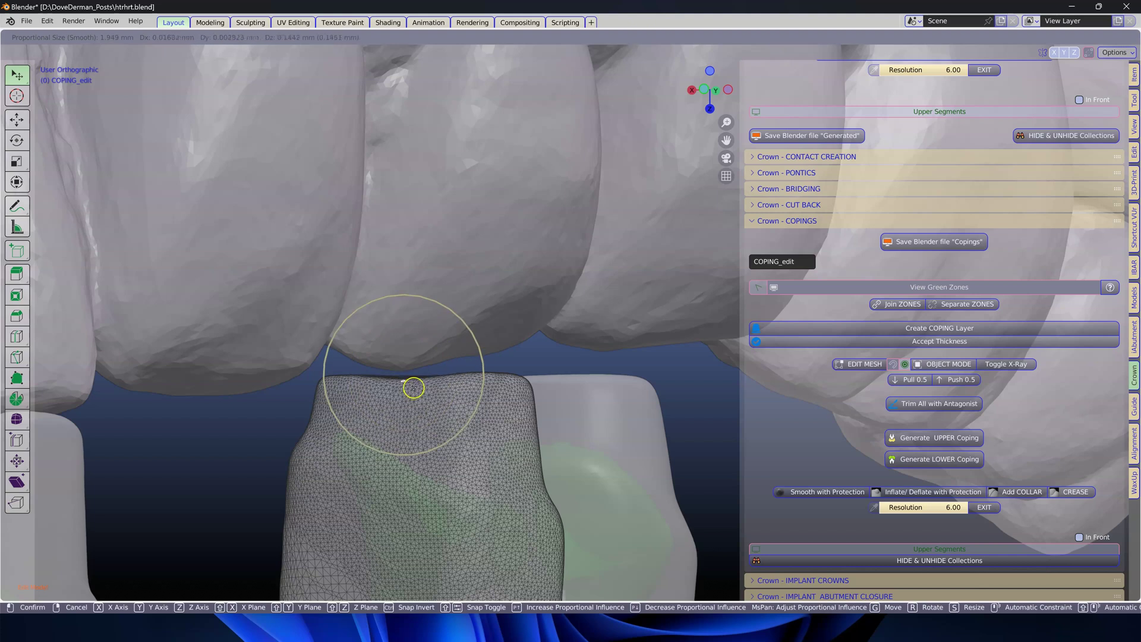
left_click(412, 410)
middle_click_drag(412, 409, 320, 414)
middle_click_drag(455, 391, 551, 399)
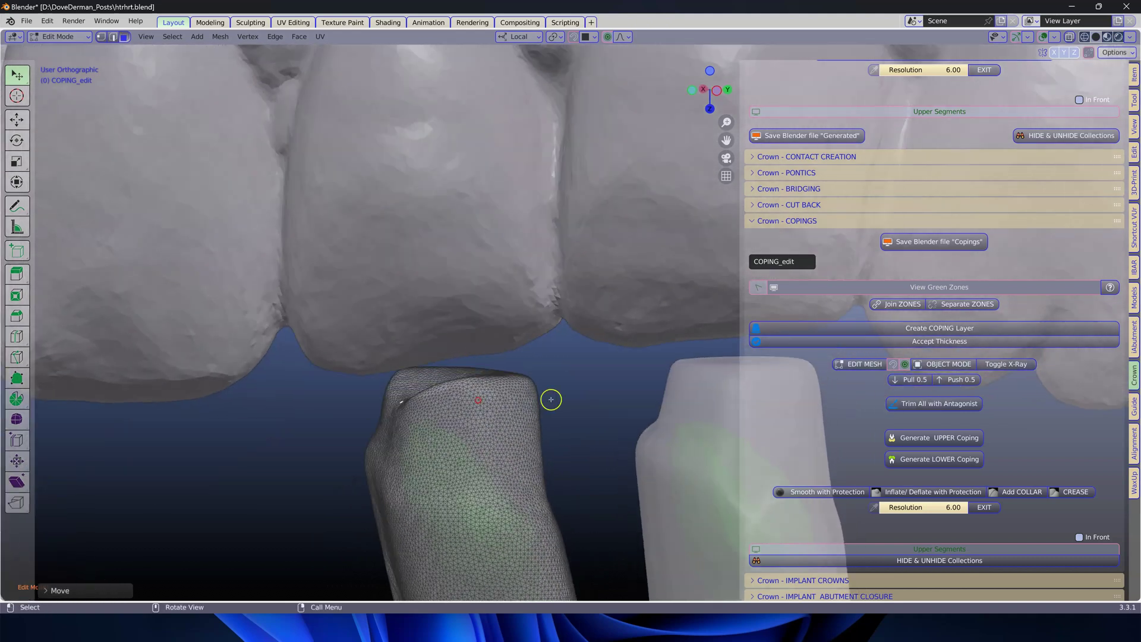
left_click(949, 361)
Select the right coping, edit its mesh, and return to Object Mode
middle_click_drag(683, 390, 545, 376, "shift")
left_click(669, 377)
left_click(858, 364)
left_click(876, 365)
left_click(942, 363)
Select the left coping, check it close up against the front teeth, and finish its edit
left_click(425, 370)
scroll(420, 377, "up", 3)
middle_click_drag(420, 376, 802, 381)
scroll(469, 423, "down", 3)
left_click(933, 364)
middle_click_drag(578, 395, 486, 387)
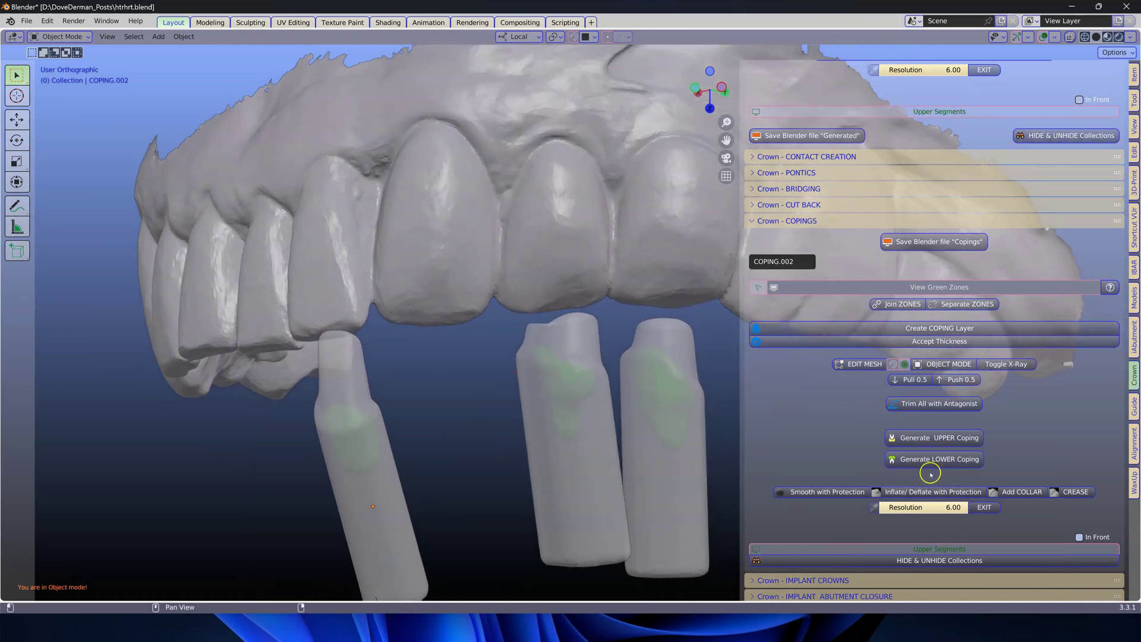
Show the lower gum model, select all three copings, and Generate UPPER Coping at resolution 8.00
left_click(954, 548)
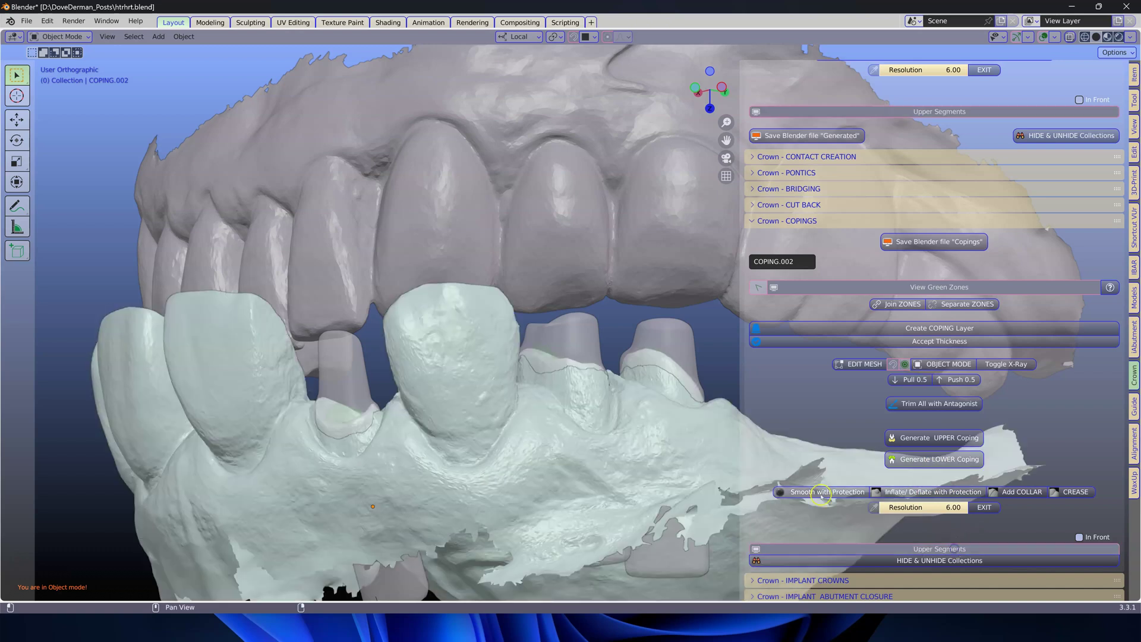
left_click(586, 332, "shift")
left_click(333, 363, "shift")
middle_click_drag(333, 363, 368, 375)
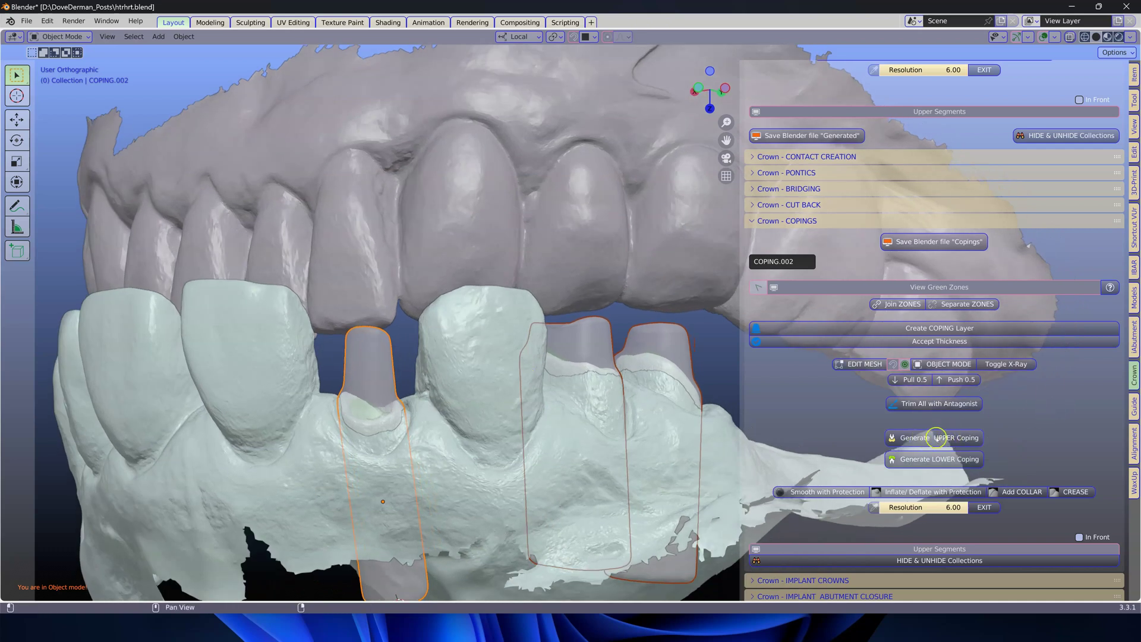
left_click(946, 437)
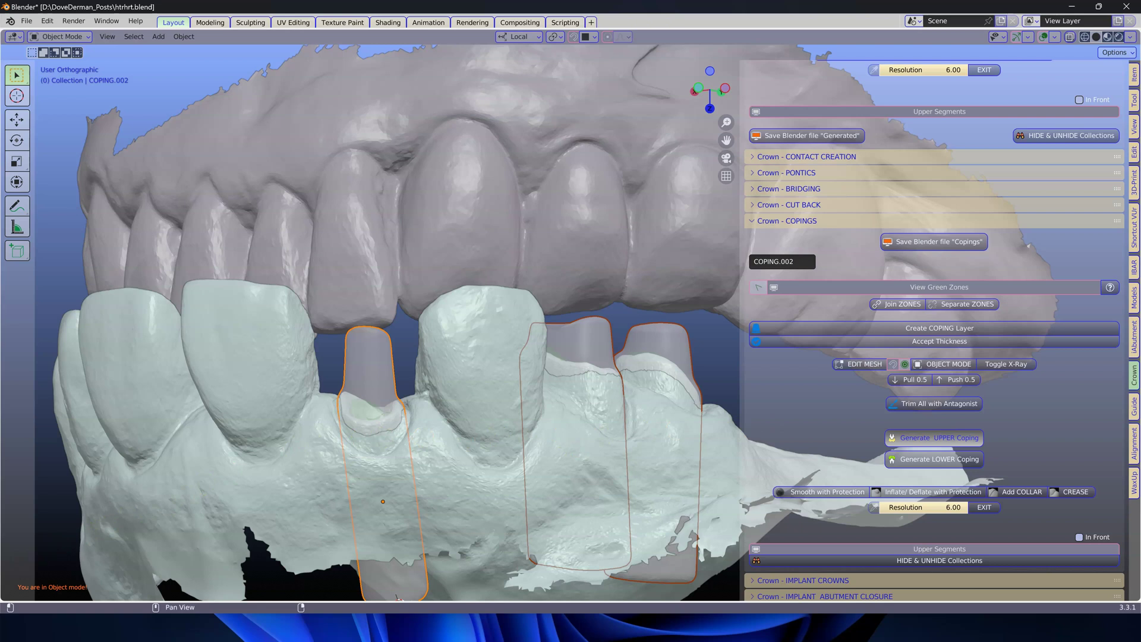
Select the SegmentUpper gum model and hide it to reveal the white copings
left_click(418, 462)
middle_click_drag(418, 462, 452, 469)
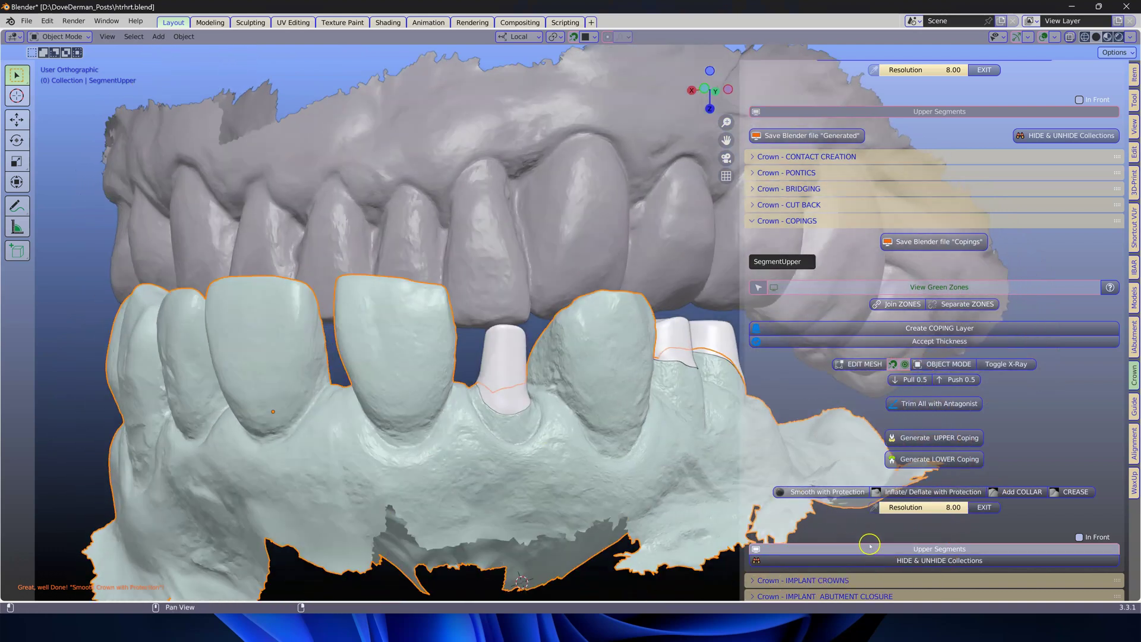
left_click(932, 549)
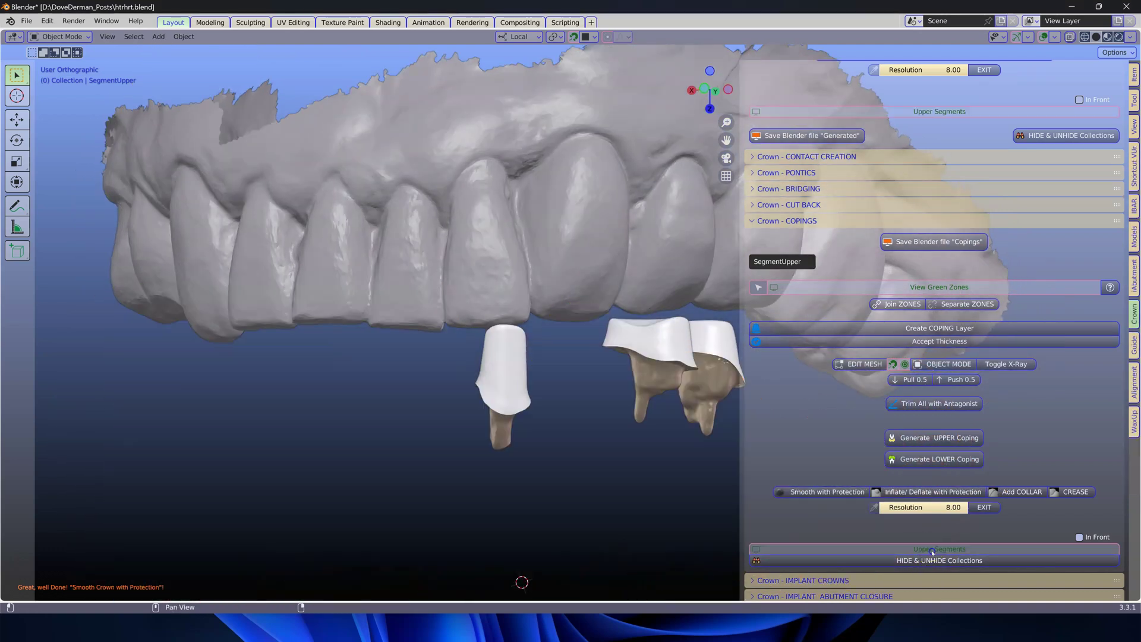
Hide the Antagonist collection and zoom in to inspect a generated coping
left_click(499, 186)
middle_click_drag(608, 247, 706, 395)
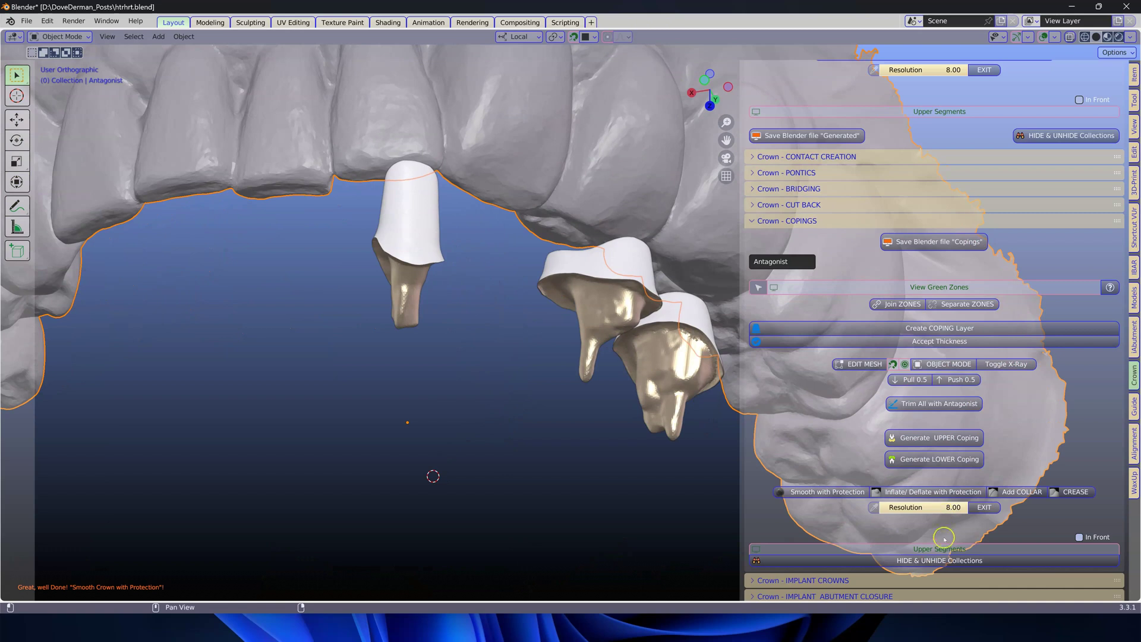
left_click(969, 558)
left_click(975, 562)
middle_click_drag(469, 387, 212, 319)
scroll(573, 377, "up", 8)
left_click(537, 359)
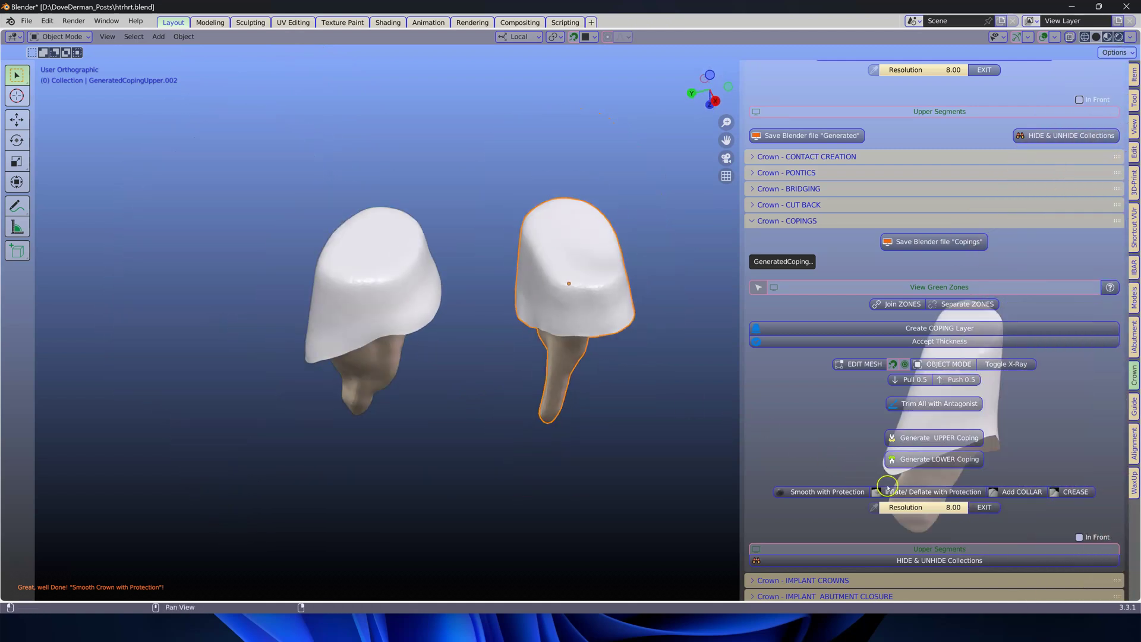
Show the SegmentUpper gum model again and reopen the collections visibility list
left_click(950, 549)
middle_click_drag(538, 414, 458, 250)
scroll(475, 268, "down", 4, "shift")
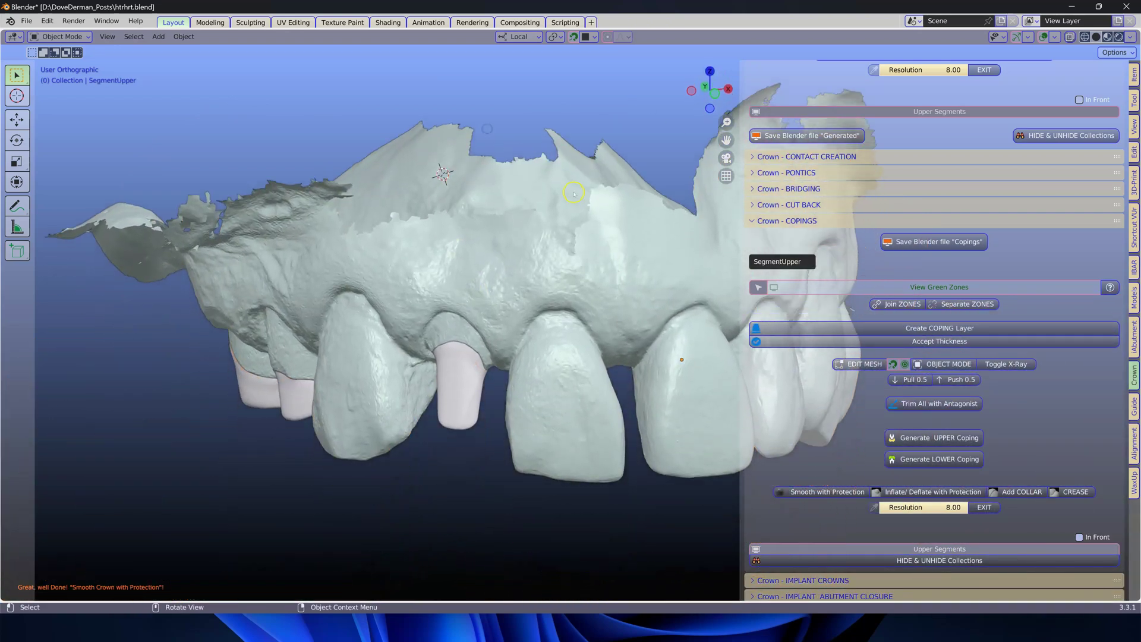
left_click(956, 562)
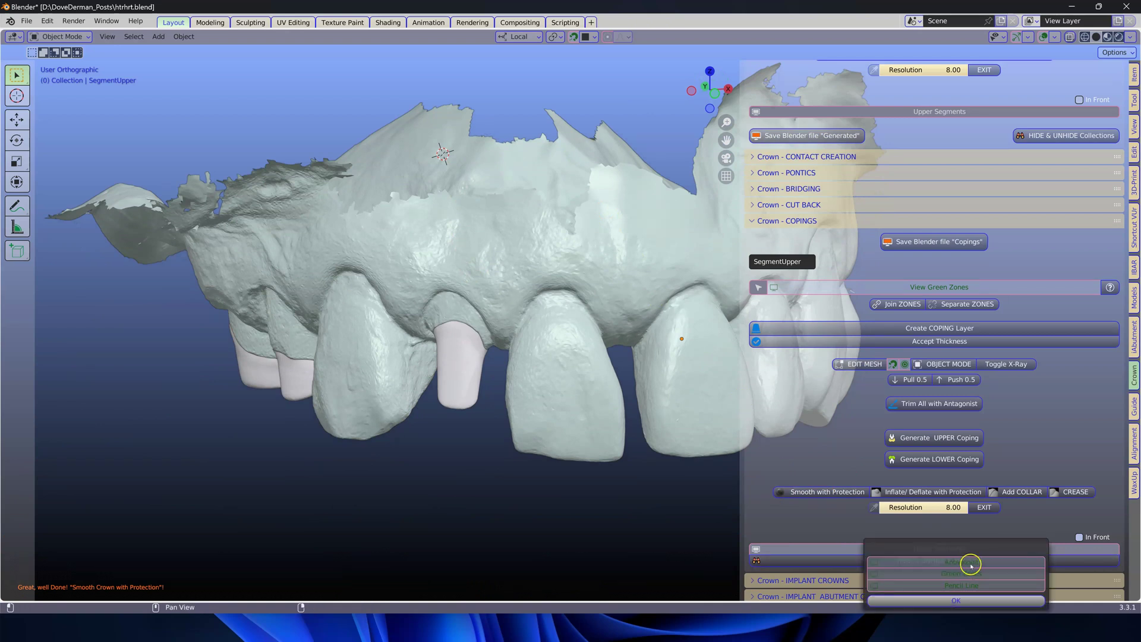